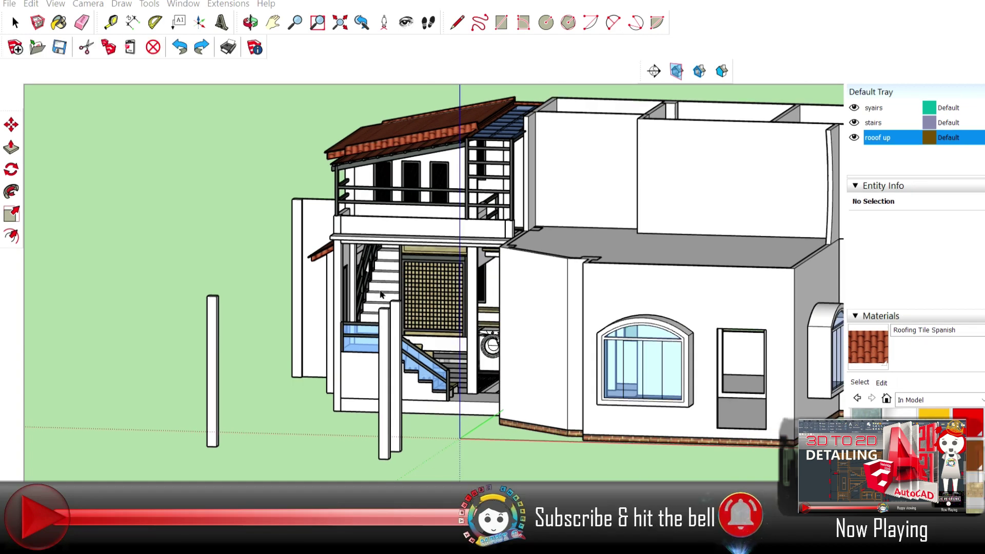
Switch to the Front view to see the house's front elevation straight on
left_click(730, 23)
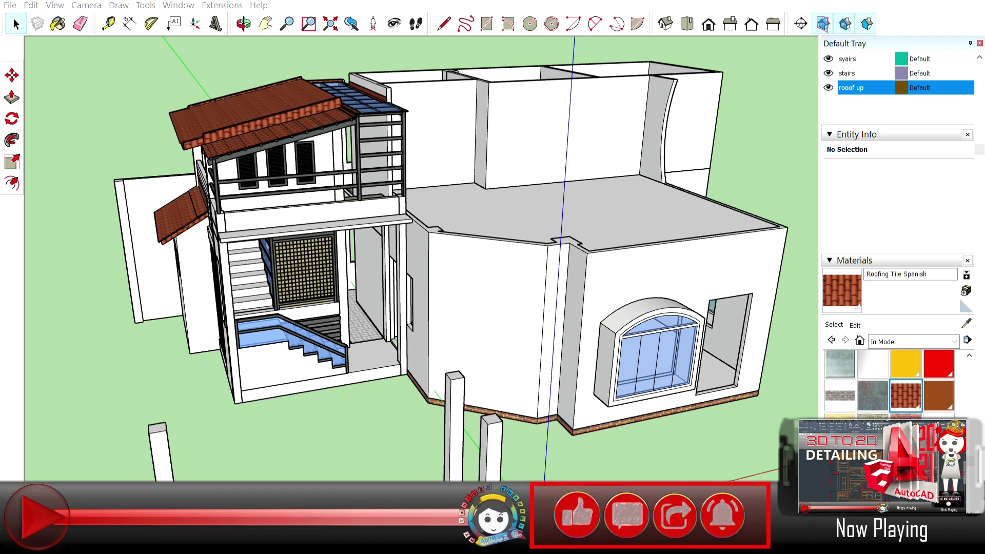
Select the house block, add a layer named main, and hide it
scroll(411, 256, "down", 5)
left_click_drag(816, 136, 404, 451)
scroll(884, 100, "up", 3)
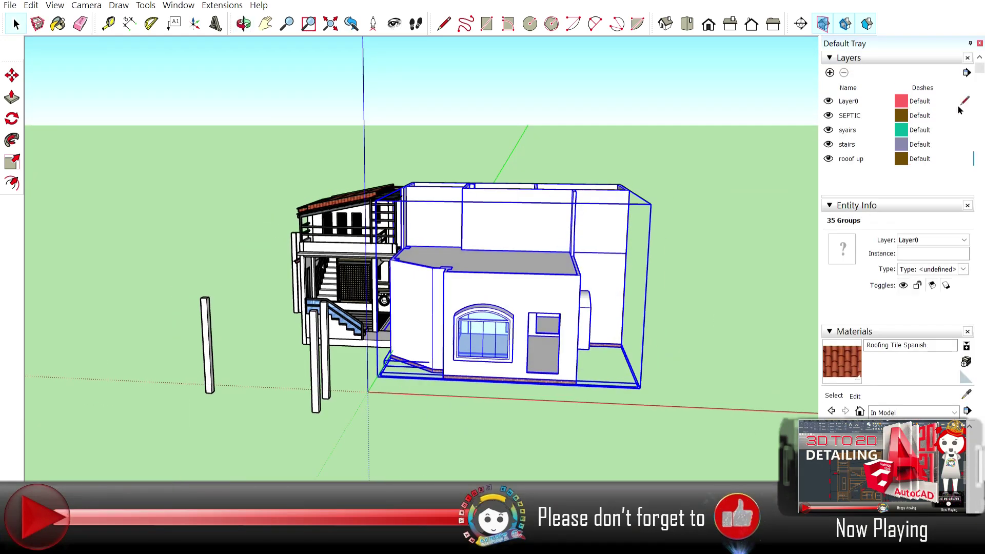
left_click(830, 56)
type("main")
left_click(828, 156)
Check the house from the Left view, then orbit into a three-quarter perspective
middle_click_drag(411, 257, 487, 246)
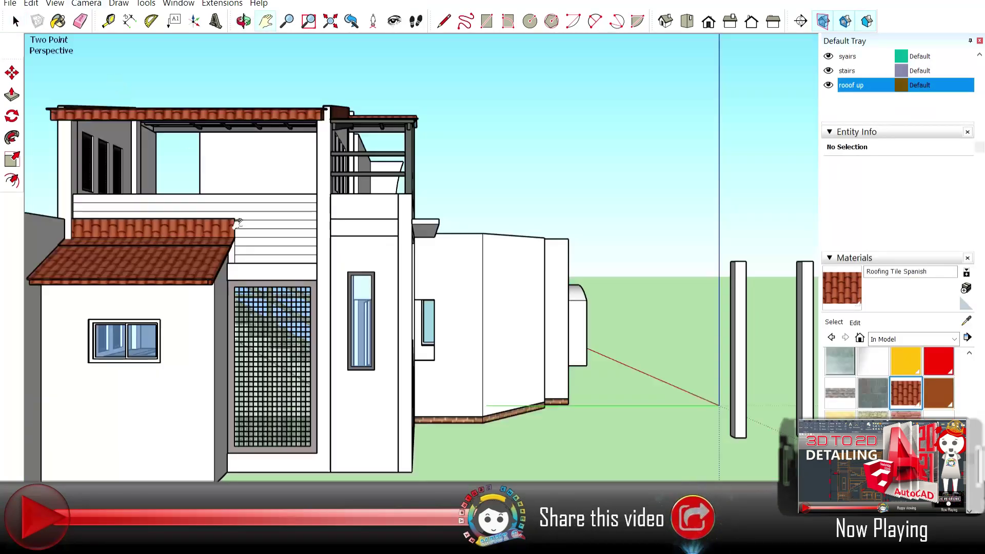
left_click(774, 21)
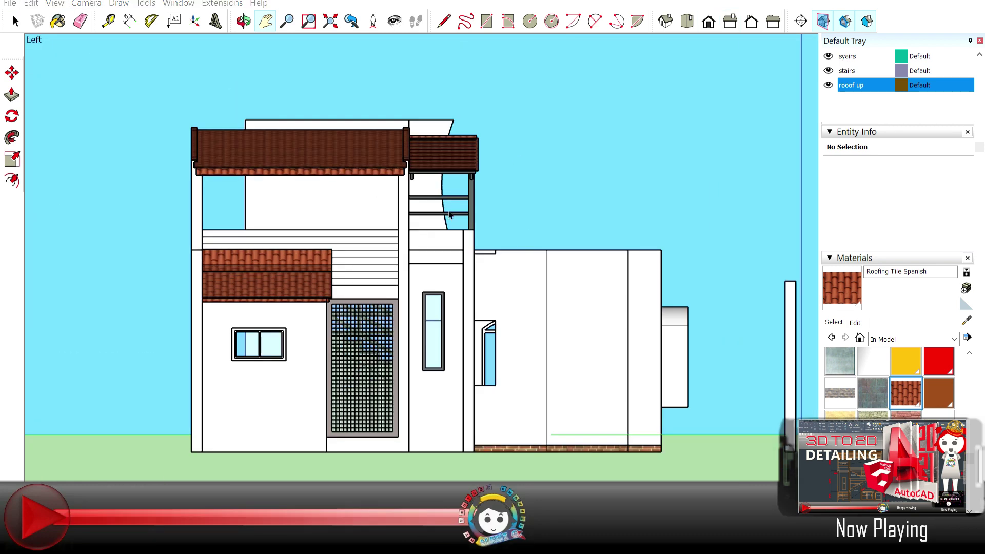
scroll(482, 189, "down", 2)
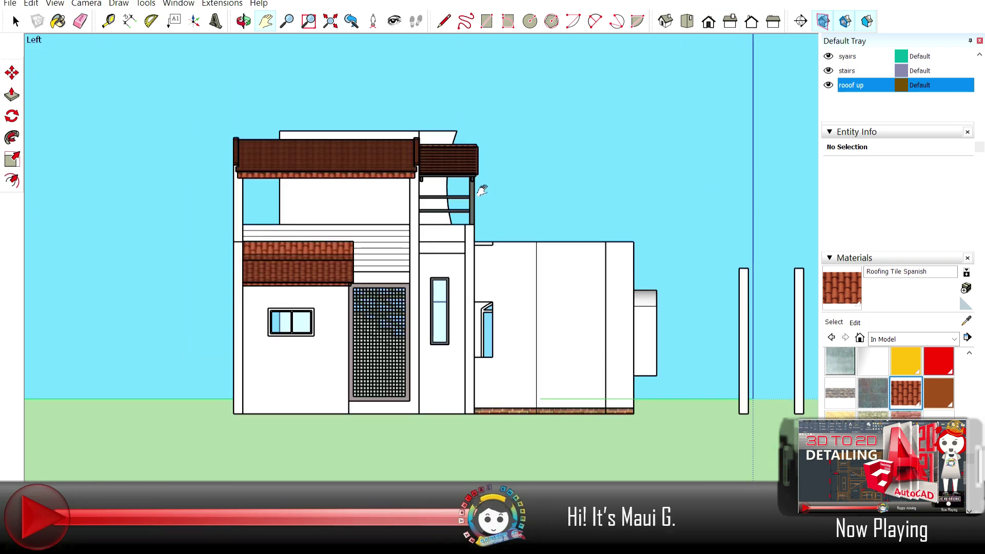
middle_click_drag(483, 190, 308, 359)
scroll(307, 410, "down", 5)
scroll(308, 410, "up", 5)
mouse_move(308, 410)
middle_mouse_down()
mouse_move(609, 320)
mouse_move(188, 144)
middle_mouse_up()
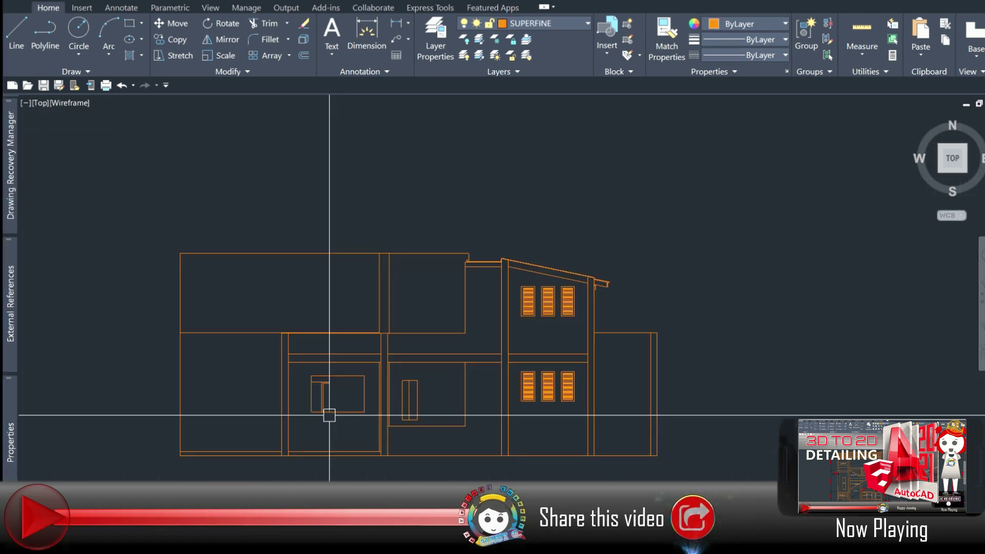
Zoom in and out across the drawing to find the elevation views
scroll(329, 415, "up", 1)
scroll(382, 334, "up", 4)
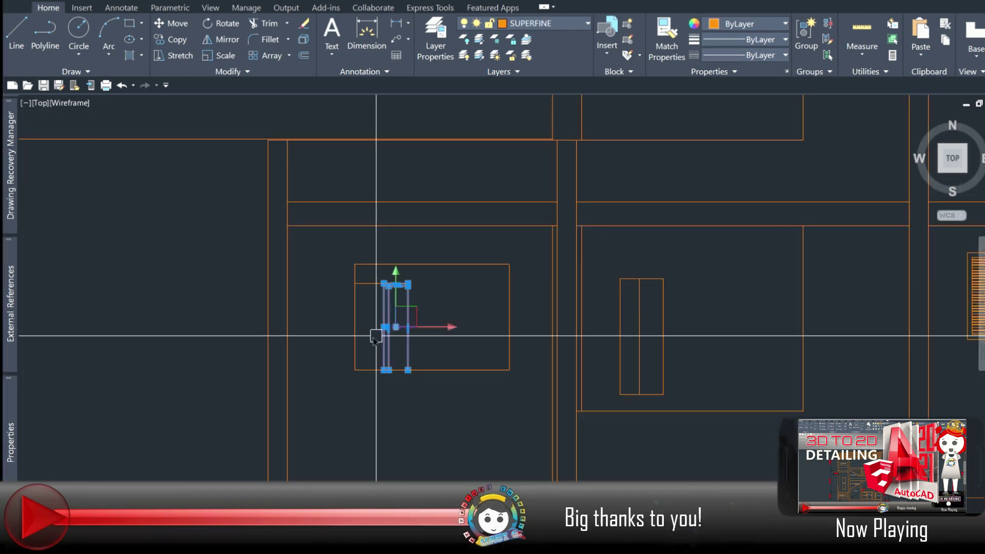
scroll(375, 328, "down", 2)
scroll(359, 308, "down", 3)
scroll(352, 339, "up", 3)
scroll(340, 331, "up", 2)
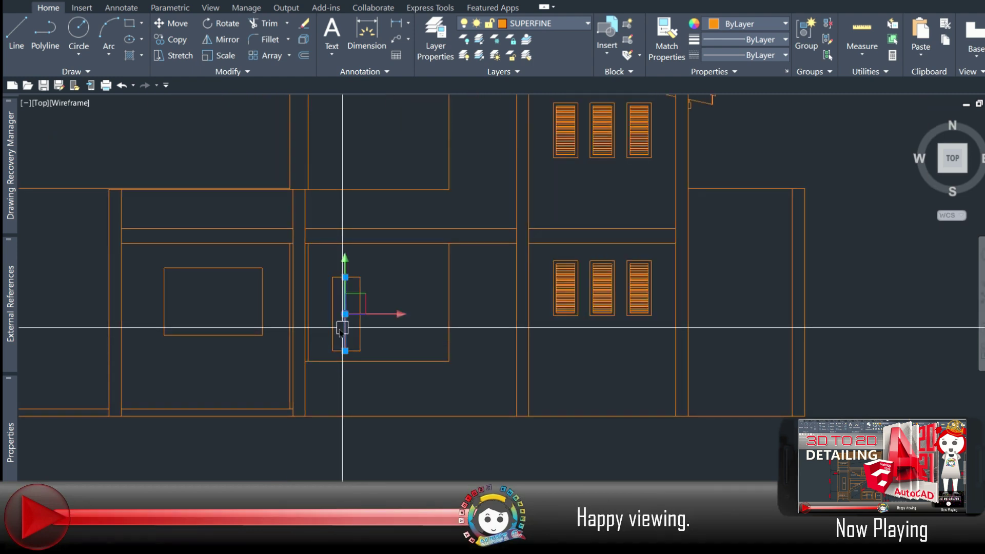
scroll(524, 345, "down", 3)
scroll(484, 395, "up", 1)
scroll(434, 191, "up", 3)
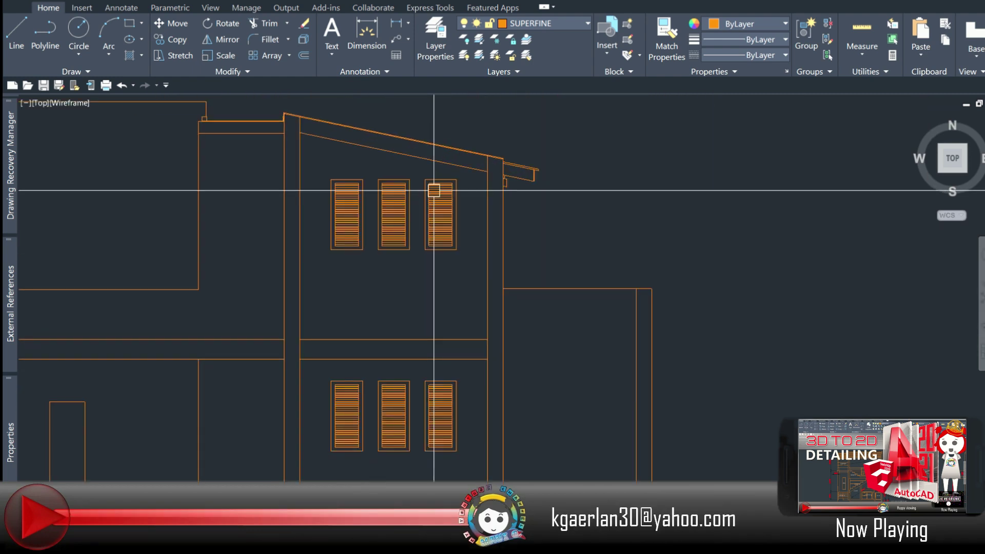
scroll(391, 291, "down", 1)
scroll(279, 213, "up", 2)
scroll(357, 292, "down", 3)
scroll(376, 341, "up", 1)
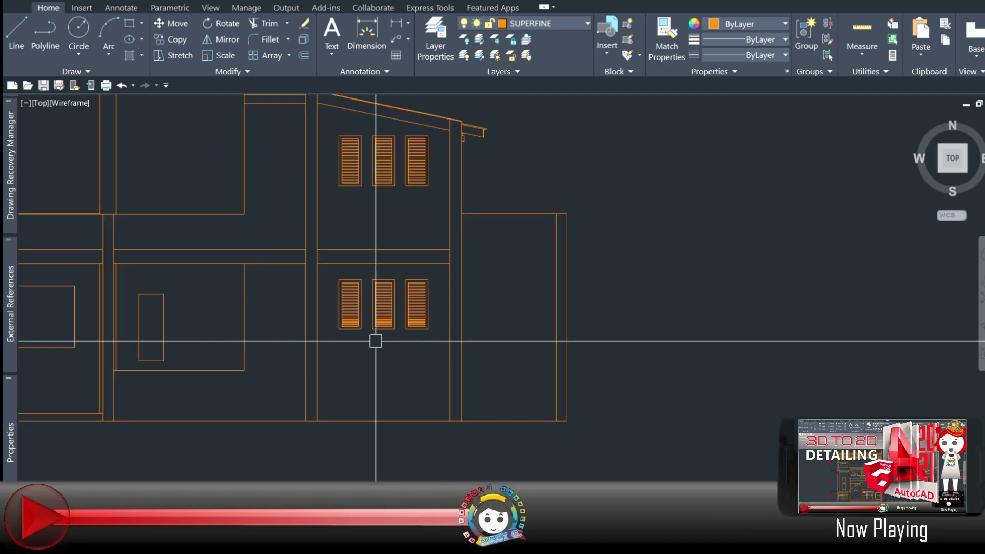
scroll(377, 318, "down", 4)
scroll(576, 176, "up", 4)
scroll(493, 314, "down", 2)
scroll(493, 288, "up", 1)
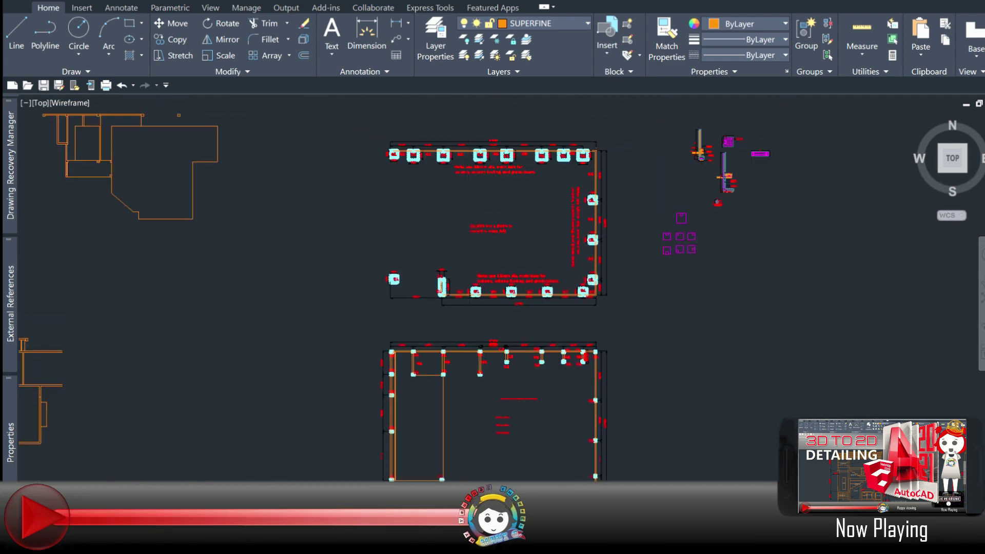
scroll(469, 242, "up", 2)
scroll(469, 242, "down", 4)
Start a line from the lower right window's edge to a point rightward
middle_click_drag(231, 390, 405, 292)
scroll(375, 231, "up", 3)
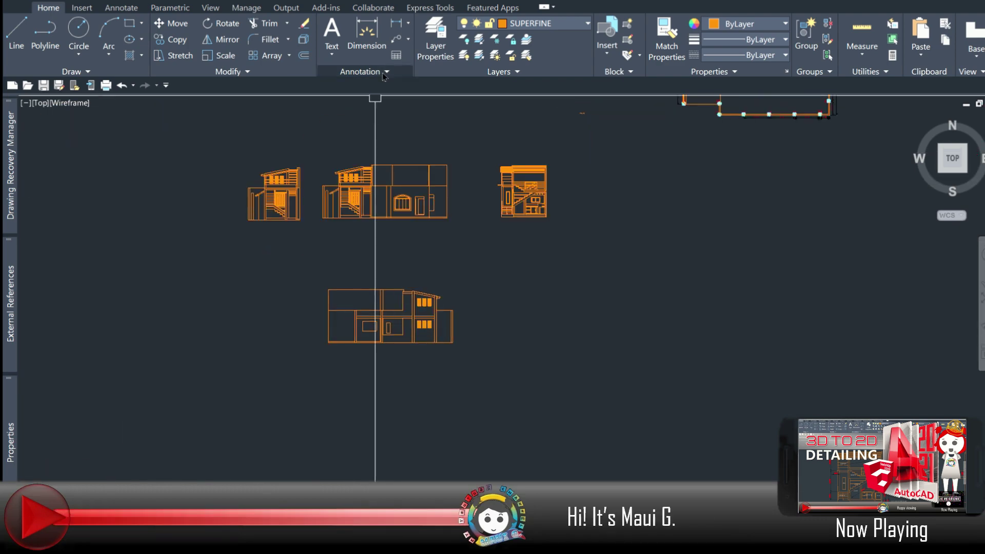
scroll(413, 331, "up", 5)
left_click(465, 298)
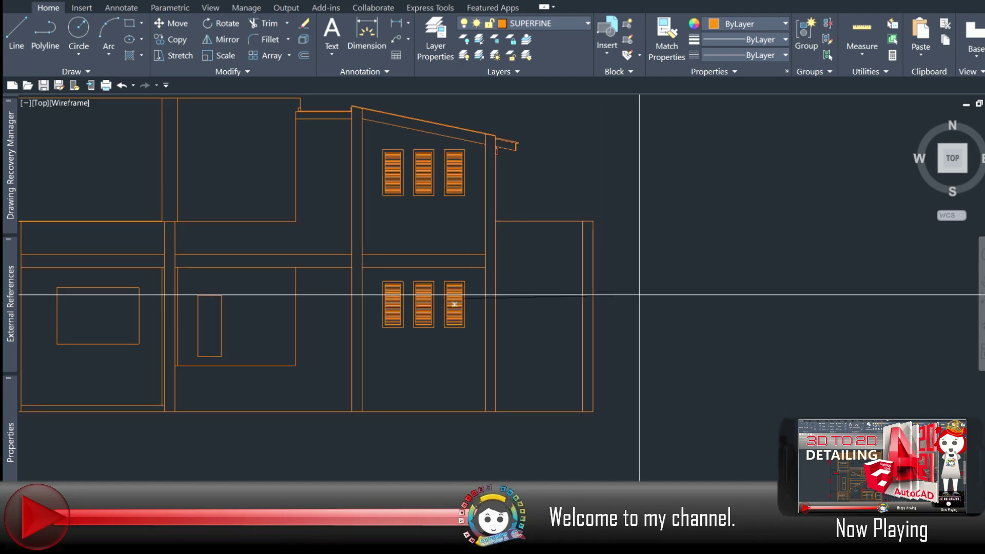
left_click(632, 298)
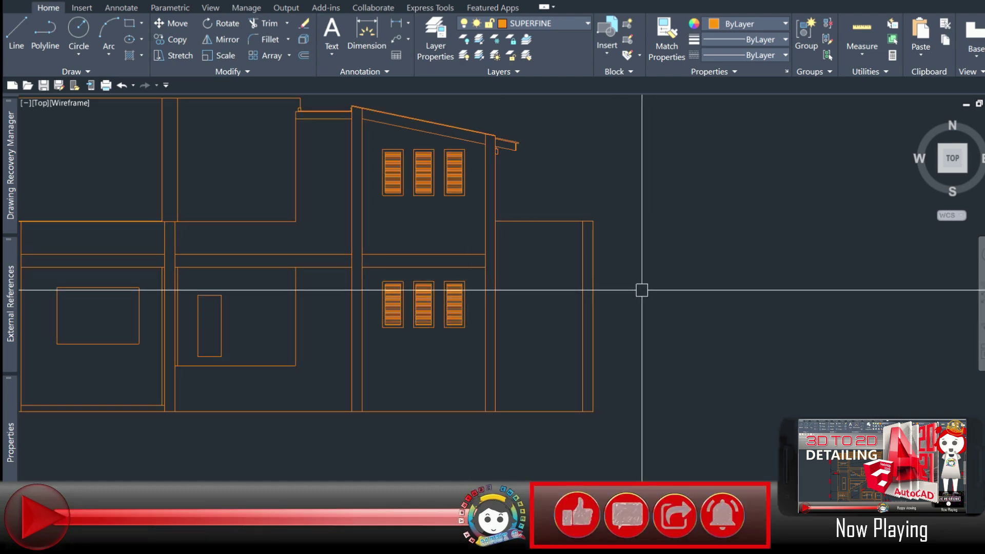
Select and copy the C1 200mm x 200mm column note
scroll(640, 288, "up", 1)
scroll(523, 288, "down", 5)
scroll(559, 190, "up", 6)
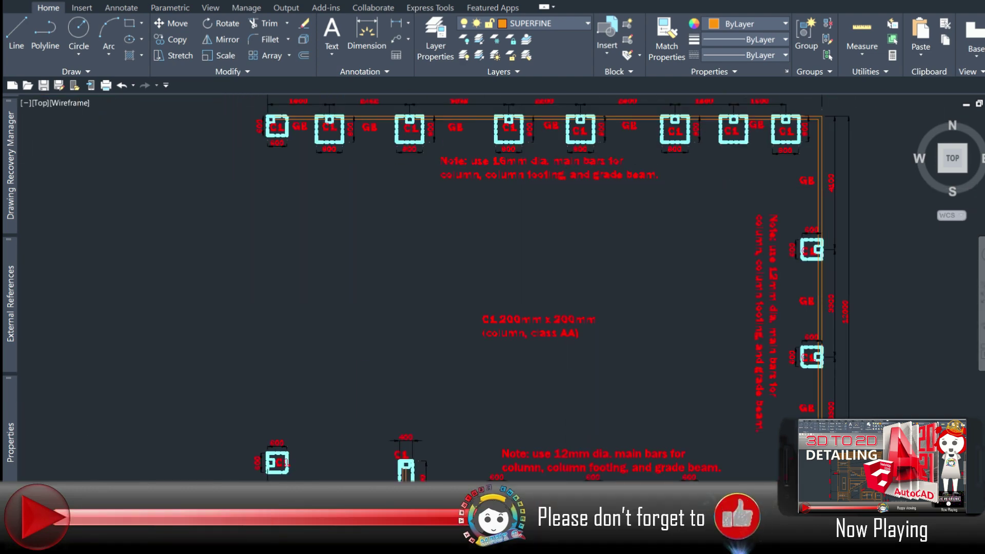
middle_click_drag(560, 190, 355, 249)
left_click(329, 374)
key("Escape")
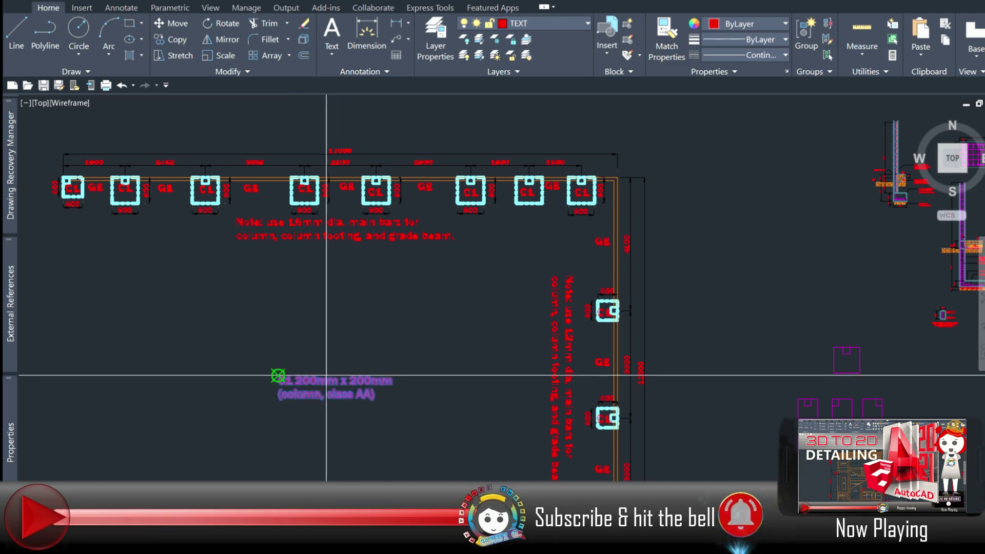
Start a linear dimension beneath the third lower louvered window
scroll(234, 418, "down", 2)
middle_click_drag(235, 418, 409, 176)
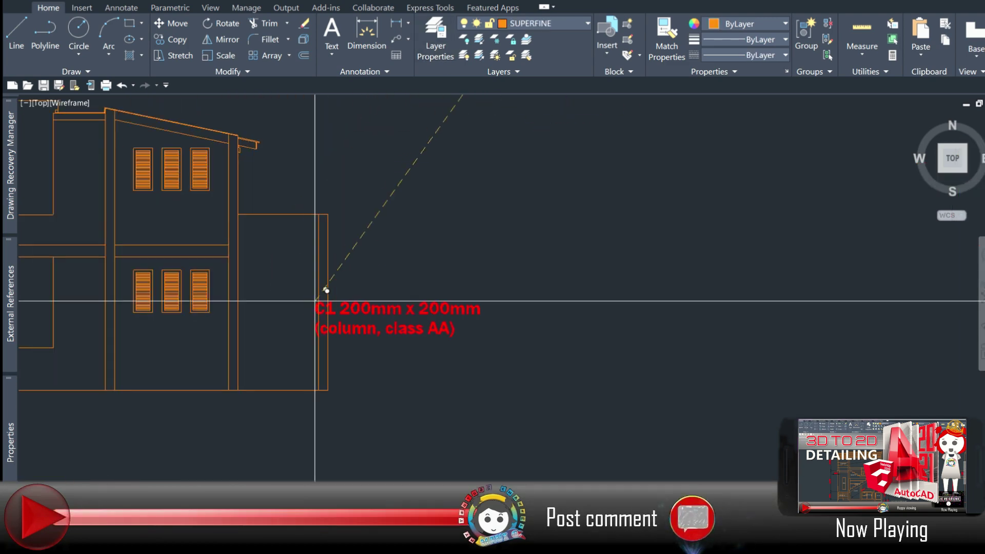
scroll(338, 280, "up", 3)
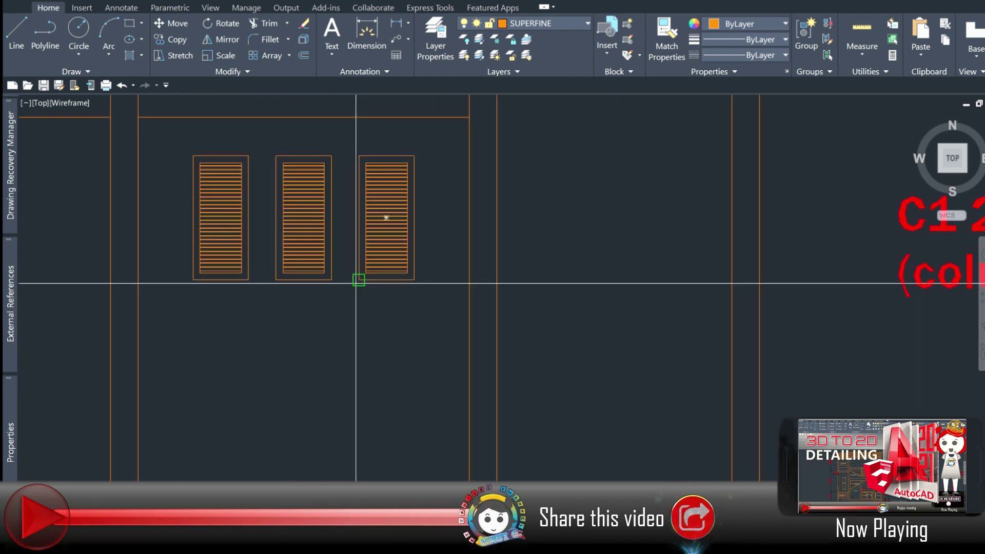
left_click(414, 279)
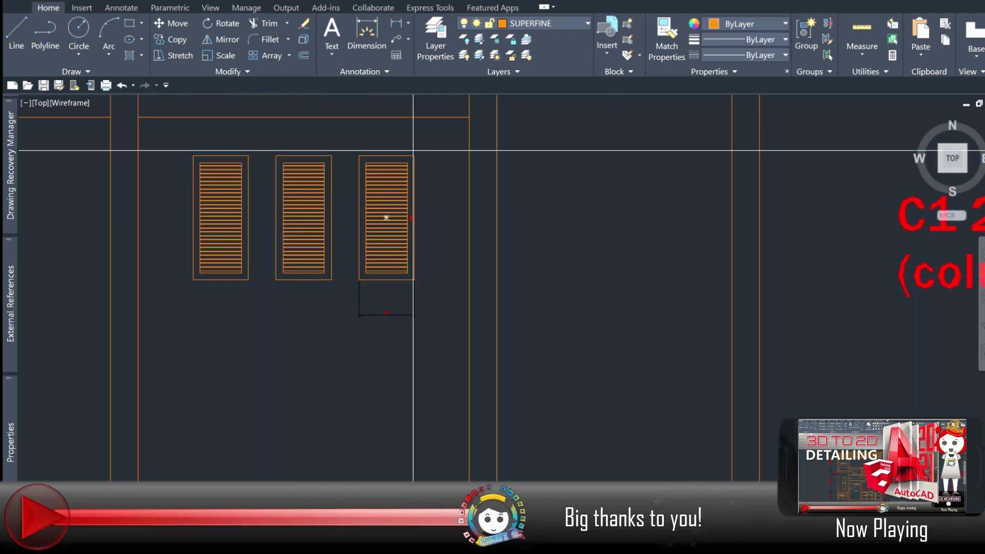
Pan and zoom to centre the three lower windows, then the whole elevation
scroll(418, 288, "down", 3)
scroll(395, 273, "down", 1)
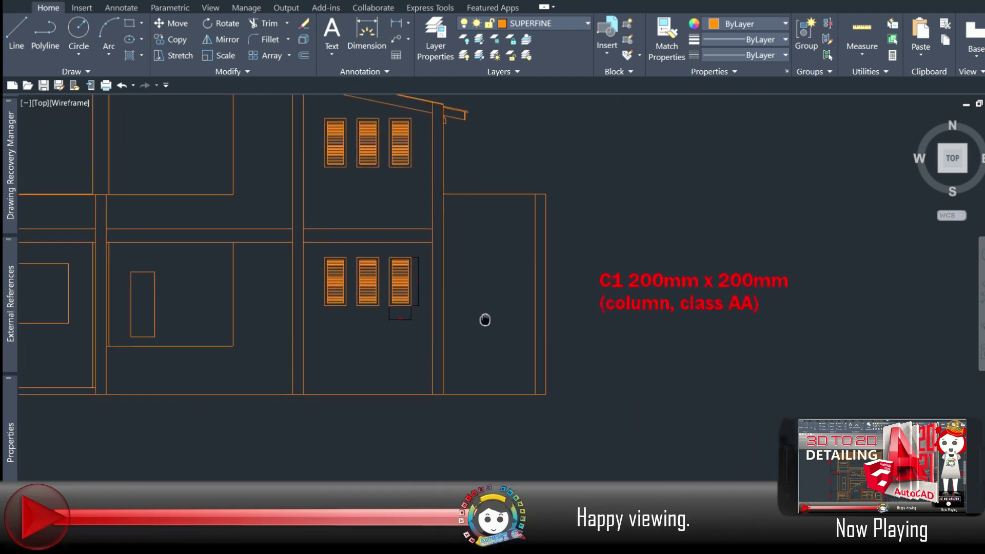
middle_click_drag(530, 319, 314, 246)
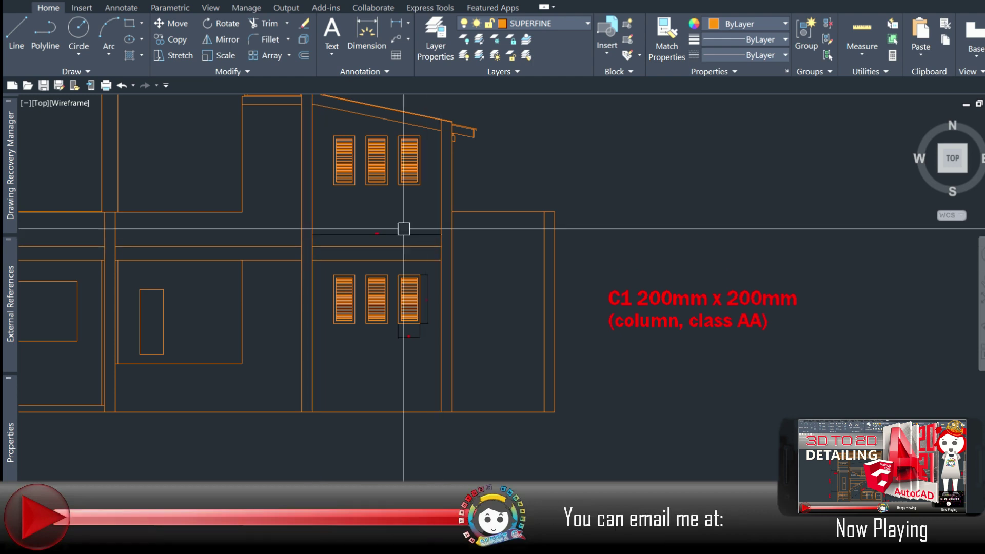
scroll(390, 287, "up", 2)
scroll(456, 335, "up", 4)
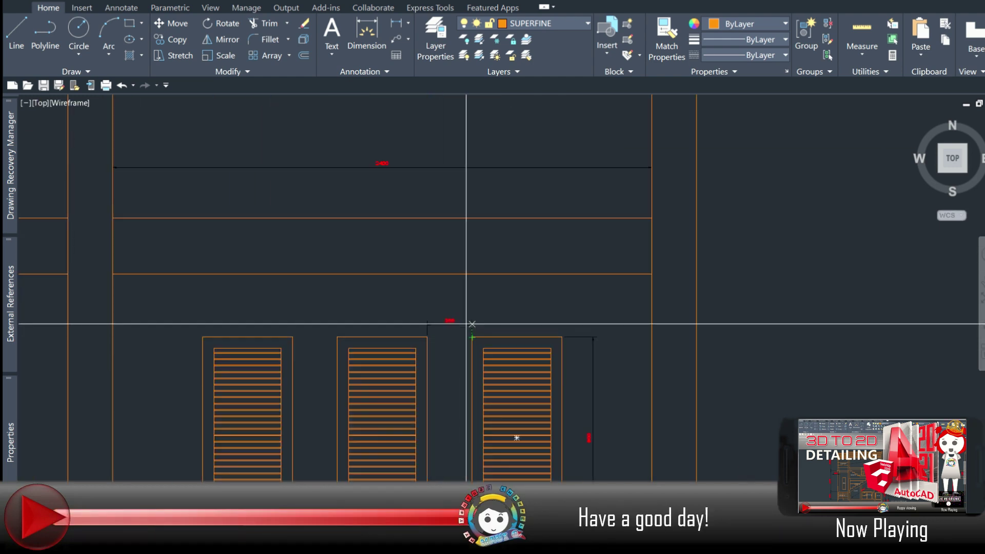
scroll(451, 272, "down", 2)
scroll(445, 325, "up", 3)
scroll(489, 306, "up", 1)
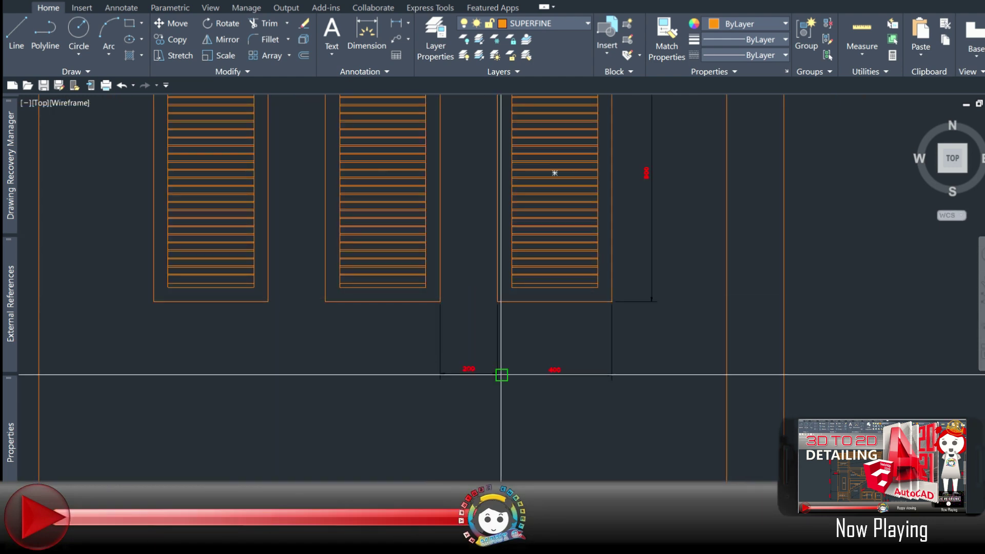
scroll(496, 374, "up", 3)
scroll(286, 353, "down", 6)
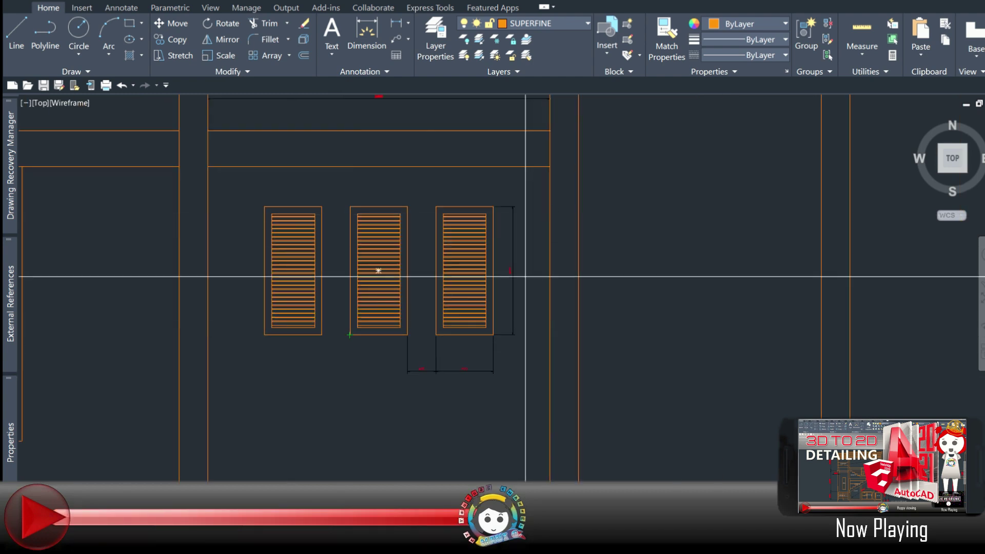
scroll(493, 371, "up", 5)
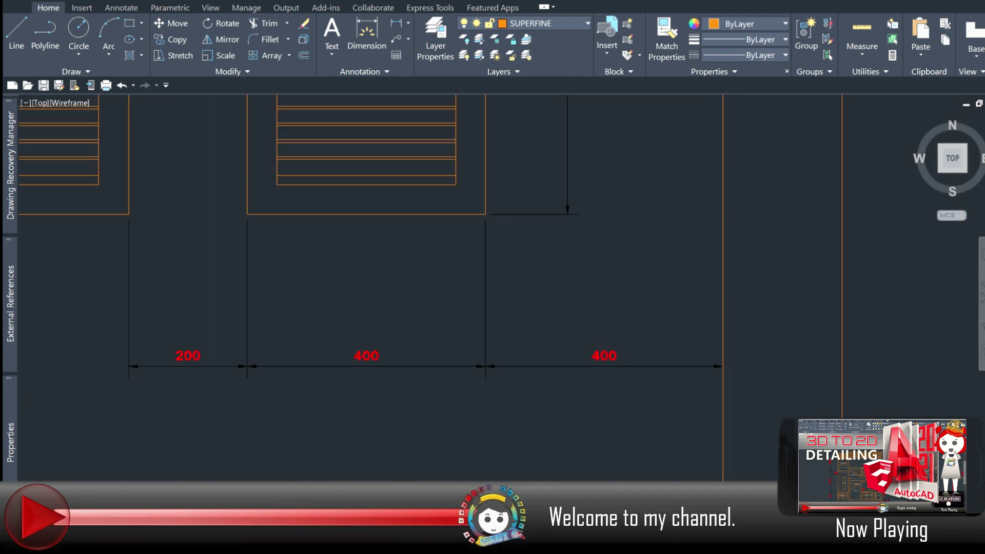
scroll(411, 348, "down", 5)
scroll(374, 348, "up", 3)
middle_click_drag(316, 195, 339, 277)
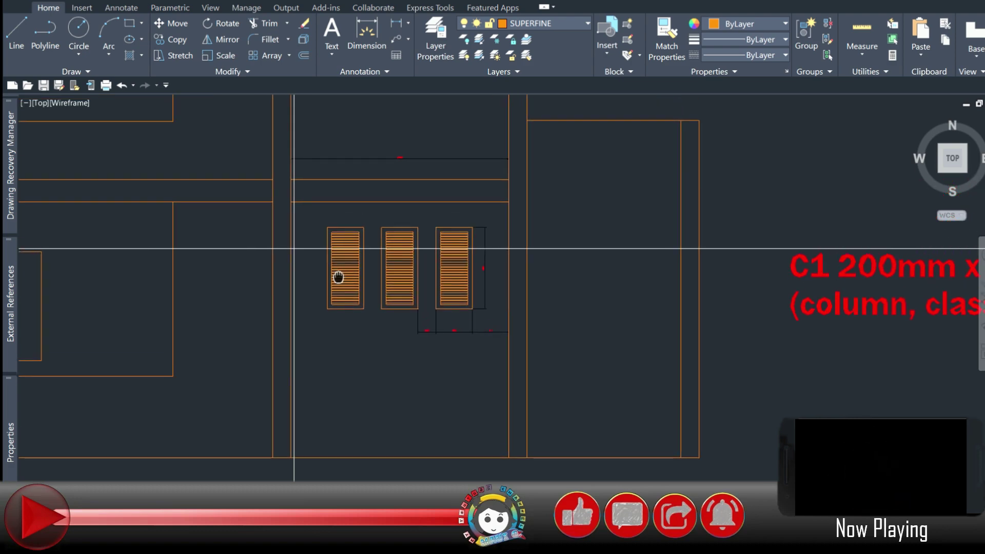
scroll(330, 352, "down", 4)
middle_click_drag(330, 352, 251, 304)
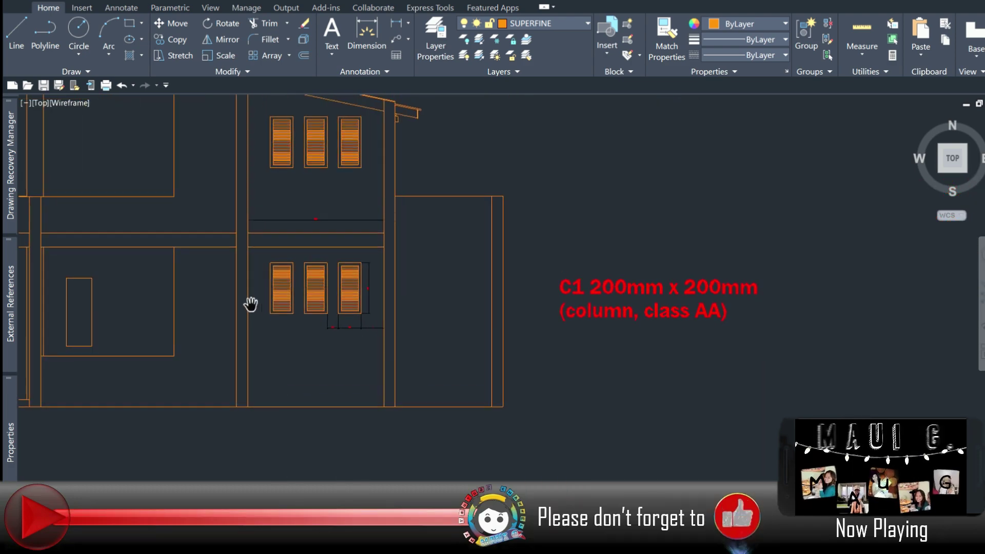
left_click(509, 409)
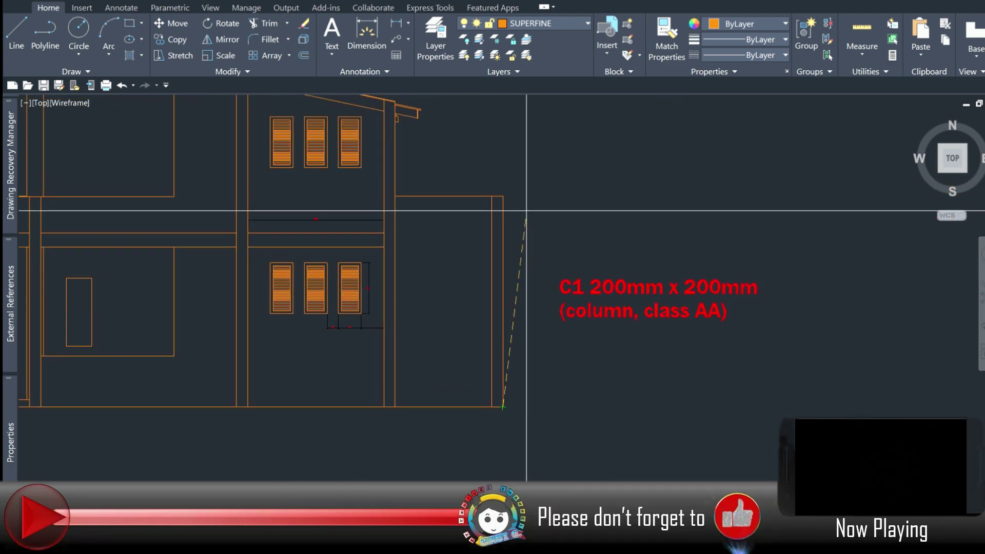
left_click(384, 247)
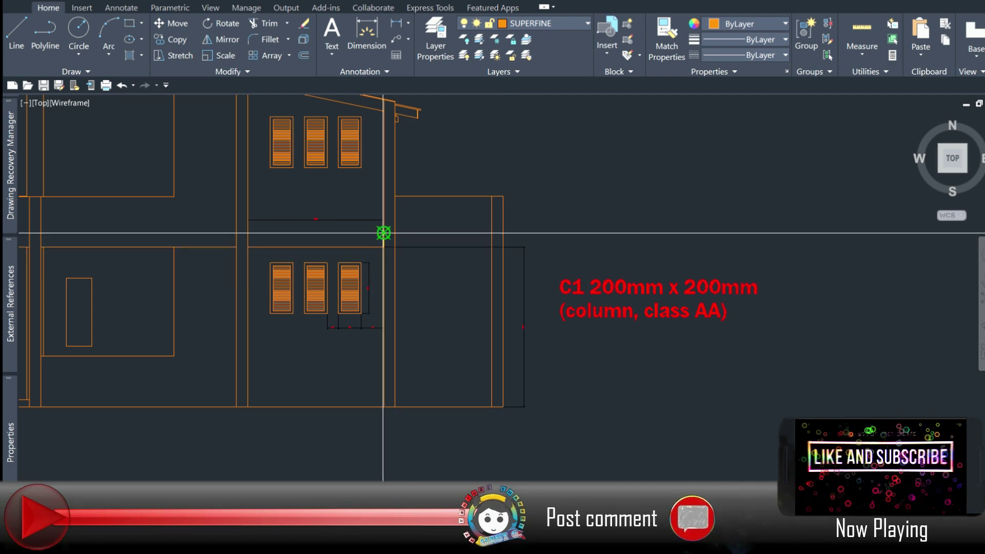
scroll(520, 247, "up", 4)
scroll(520, 246, "down", 5)
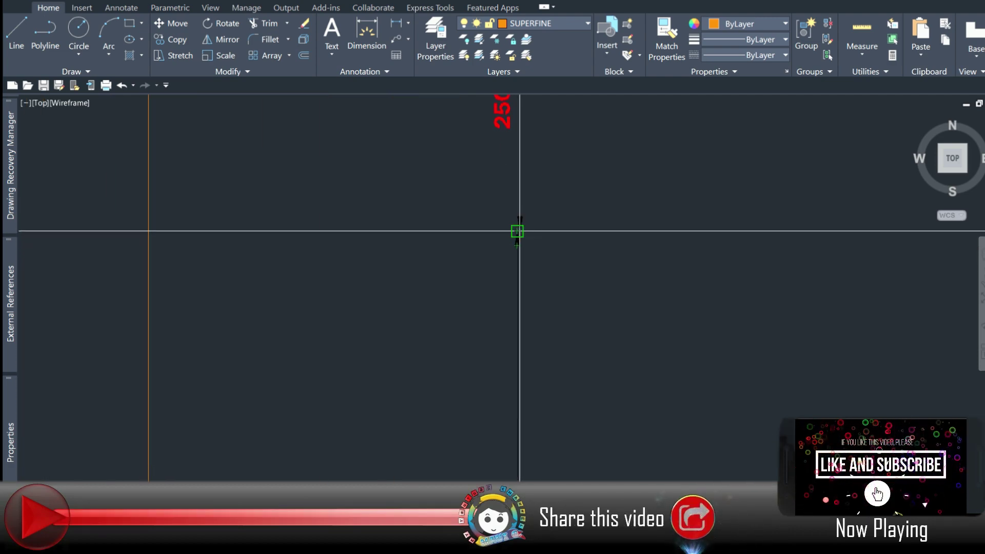
scroll(437, 310, "up", 5)
scroll(325, 301, "down", 2)
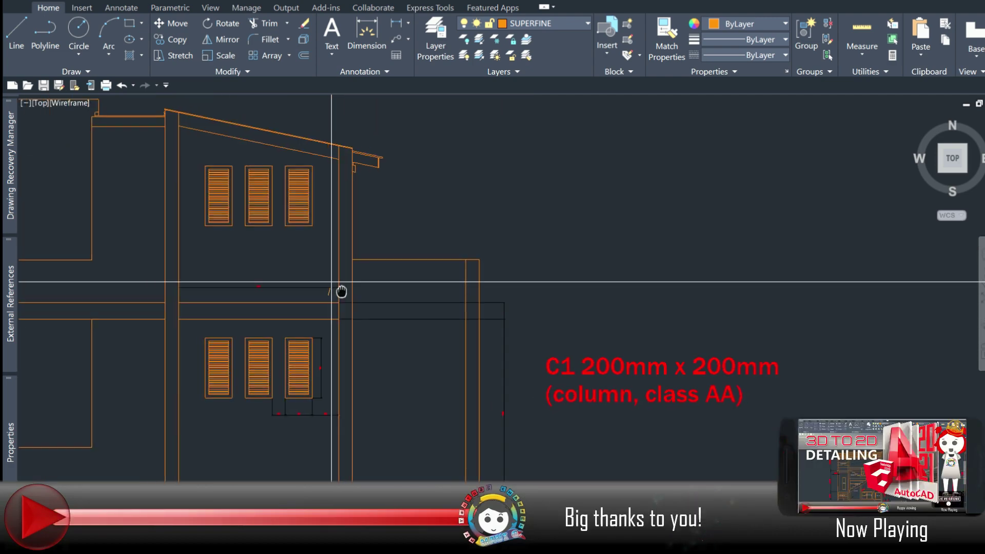
scroll(506, 345, "up", 5)
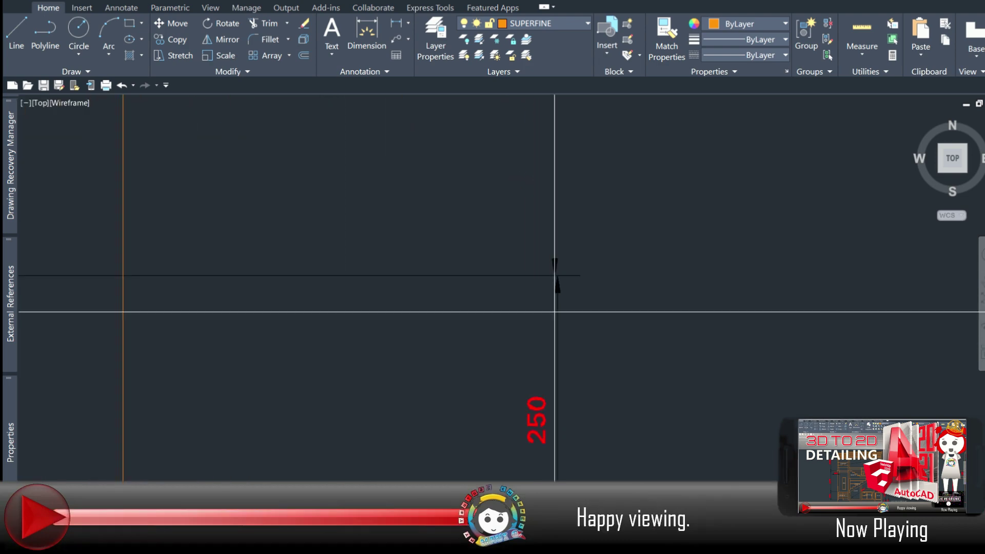
scroll(557, 276, "down", 3)
scroll(347, 325, "down", 3)
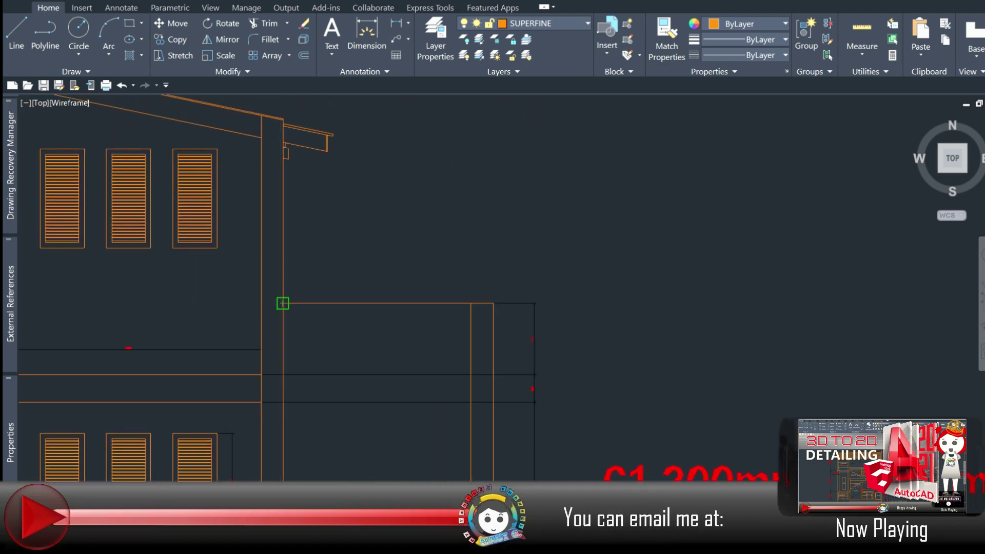
scroll(281, 301, "down", 1)
scroll(315, 253, "up", 3)
scroll(319, 202, "up", 2)
scroll(329, 257, "down", 3)
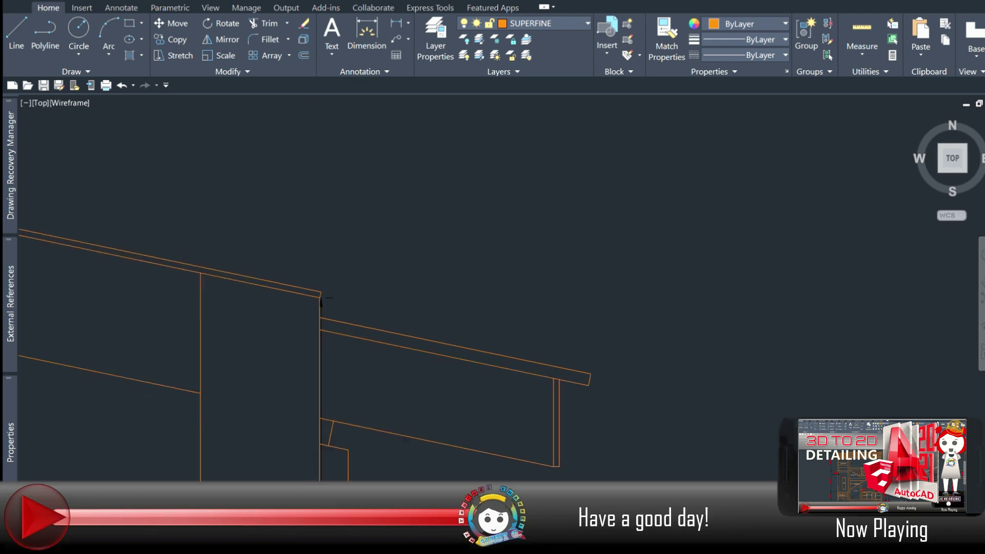
scroll(351, 346, "down", 2)
scroll(538, 424, "up", 3)
scroll(526, 385, "up", 3)
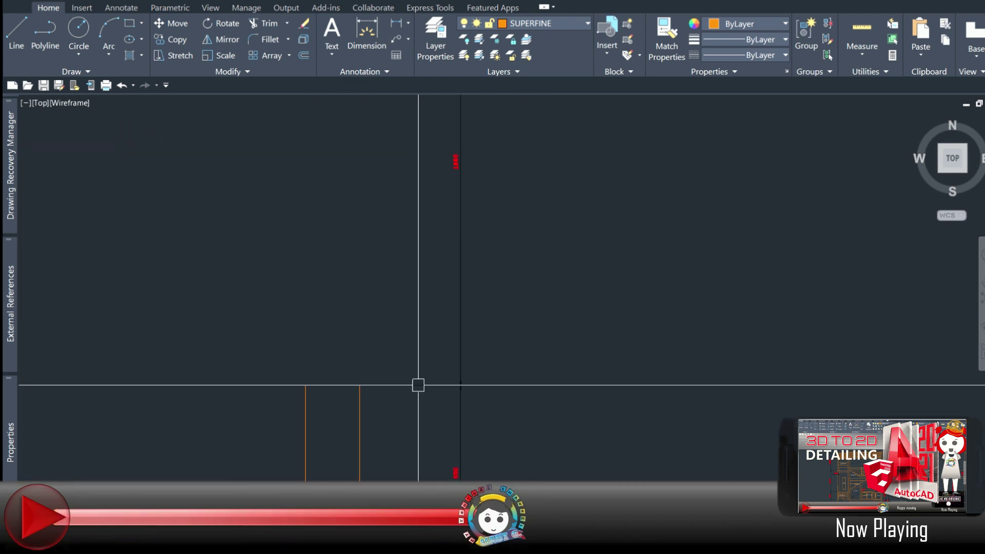
scroll(426, 392, "down", 4)
scroll(367, 341, "up", 2)
scroll(480, 362, "up", 3)
scroll(484, 314, "up", 2)
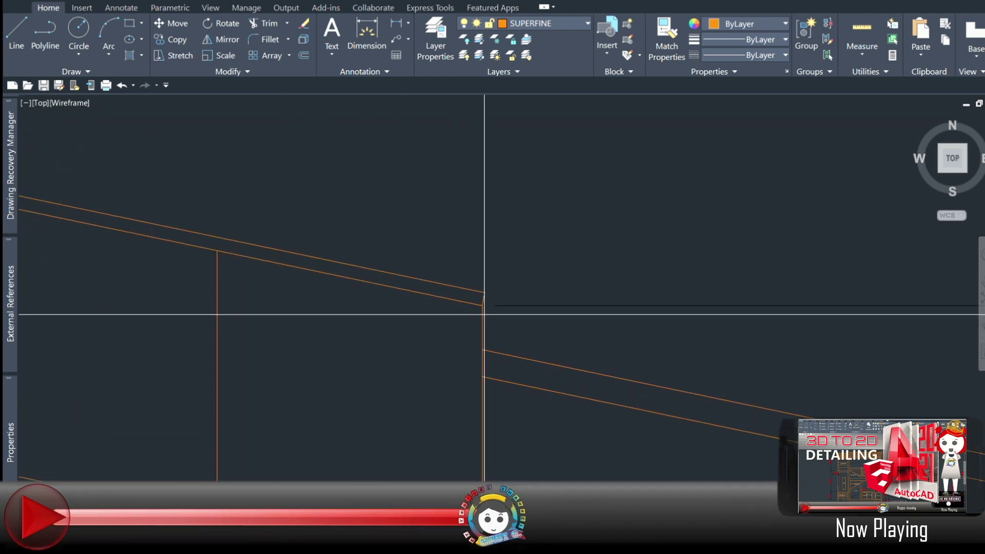
scroll(370, 319, "down", 2)
scroll(220, 319, "down", 2)
scroll(301, 325, "up", 4)
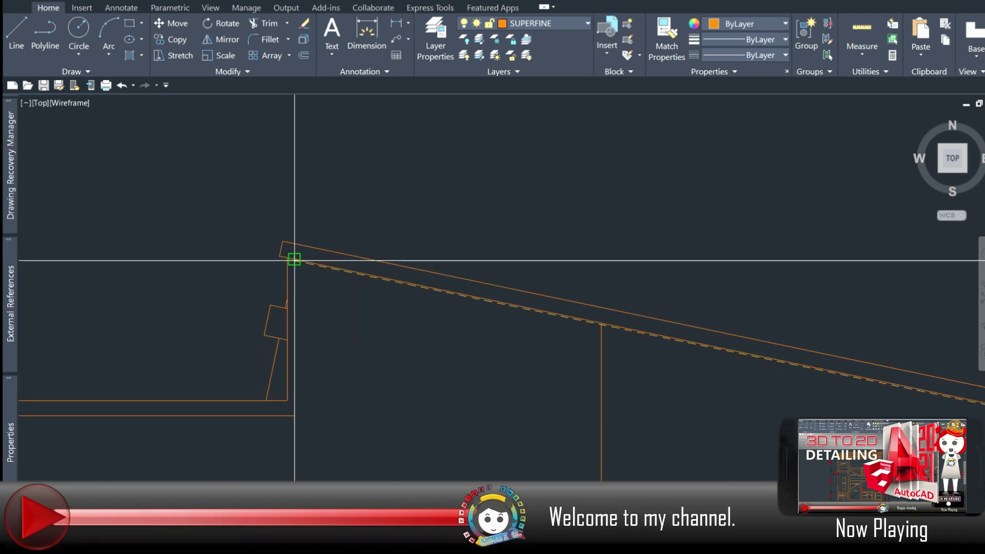
scroll(294, 259, "down", 3)
scroll(506, 352, "up", 2)
scroll(521, 352, "up", 2)
scroll(545, 317, "up", 4)
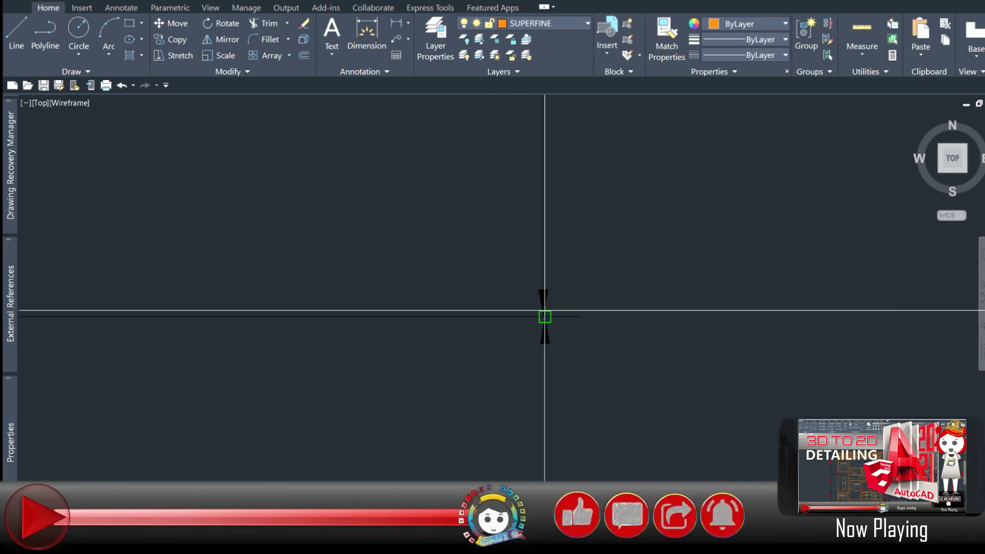
scroll(524, 360, "down", 3)
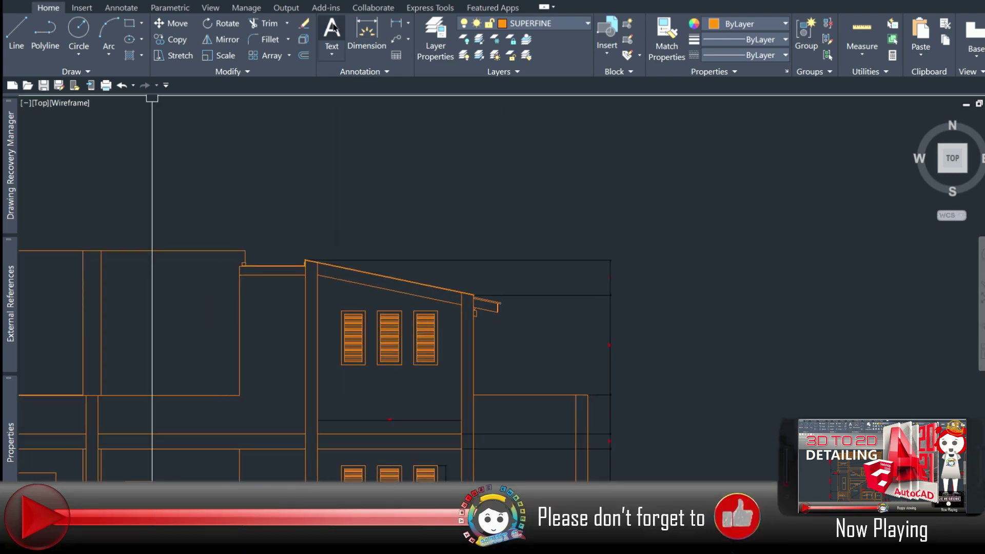
scroll(352, 226, "up", 5)
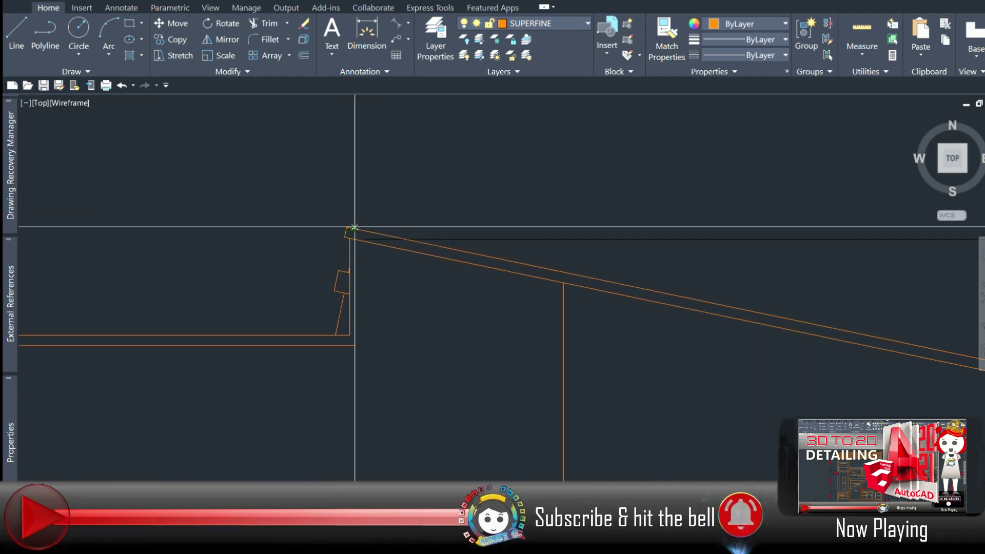
scroll(350, 229, "down", 3)
scroll(424, 282, "up", 3)
scroll(446, 299, "up", 1)
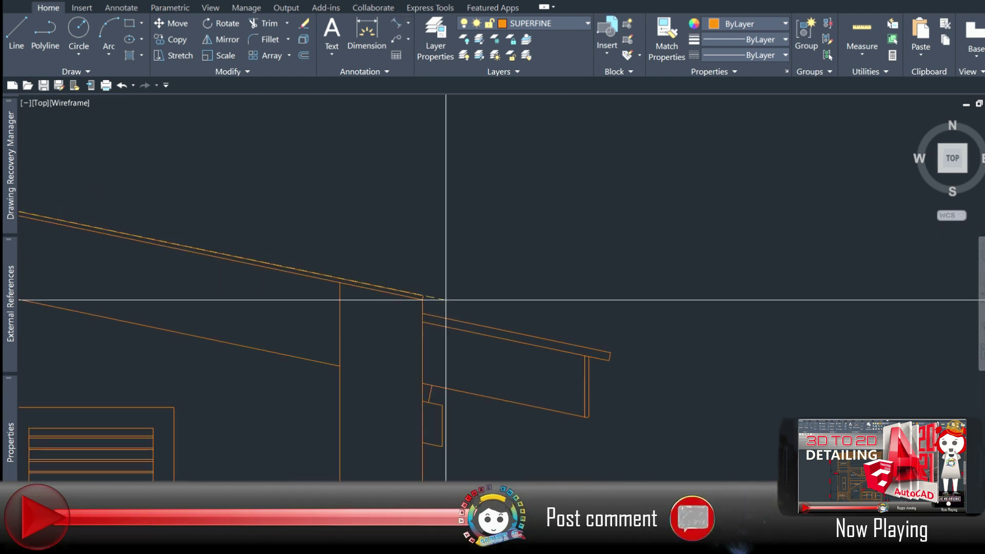
scroll(593, 345, "up", 2)
scroll(380, 193, "down", 3)
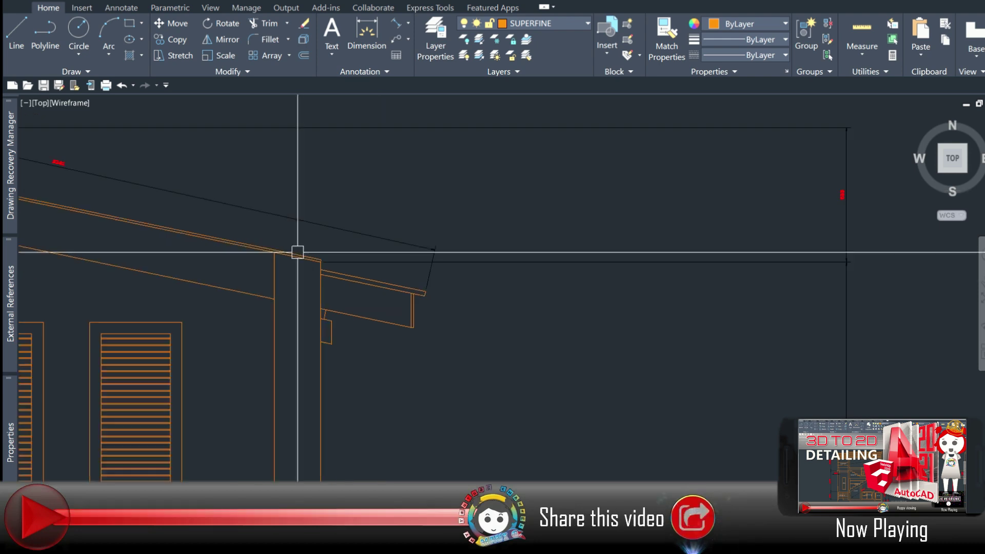
scroll(323, 287, "up", 4)
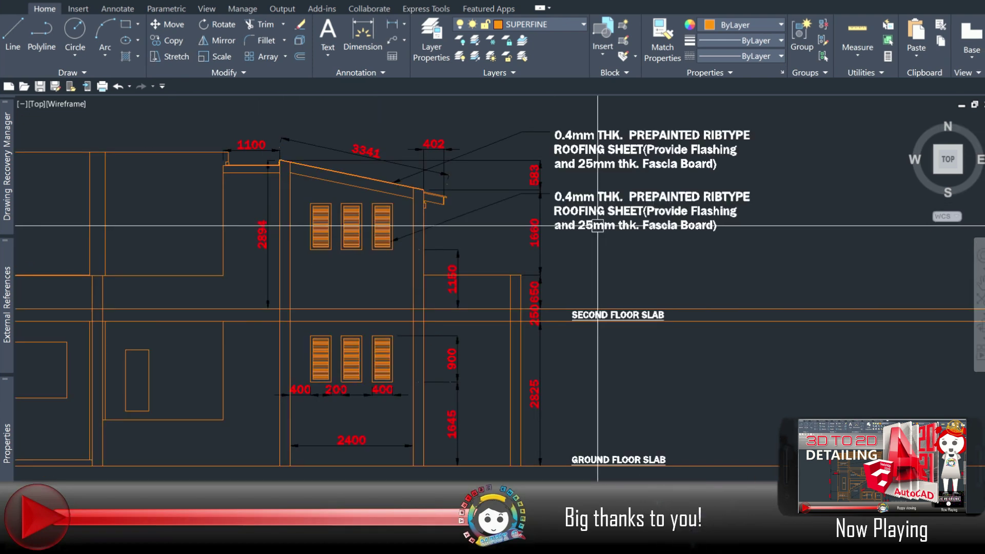
Reword the second leader note to '400mm x 900mm x 5mm thk. Steel Window Vent, Paint Finish'
double_click(598, 226)
type("400mm x 900mm")
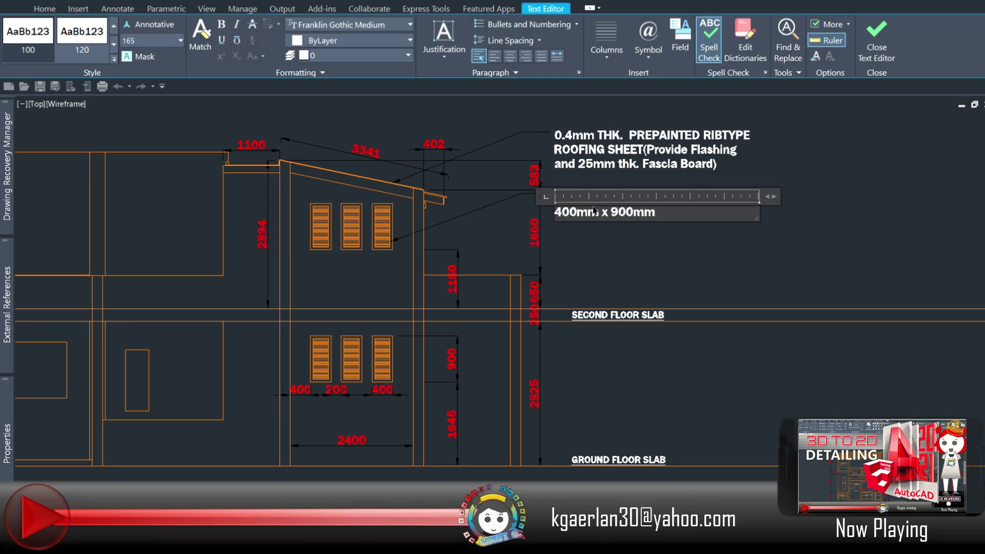
type(" Steel Window")
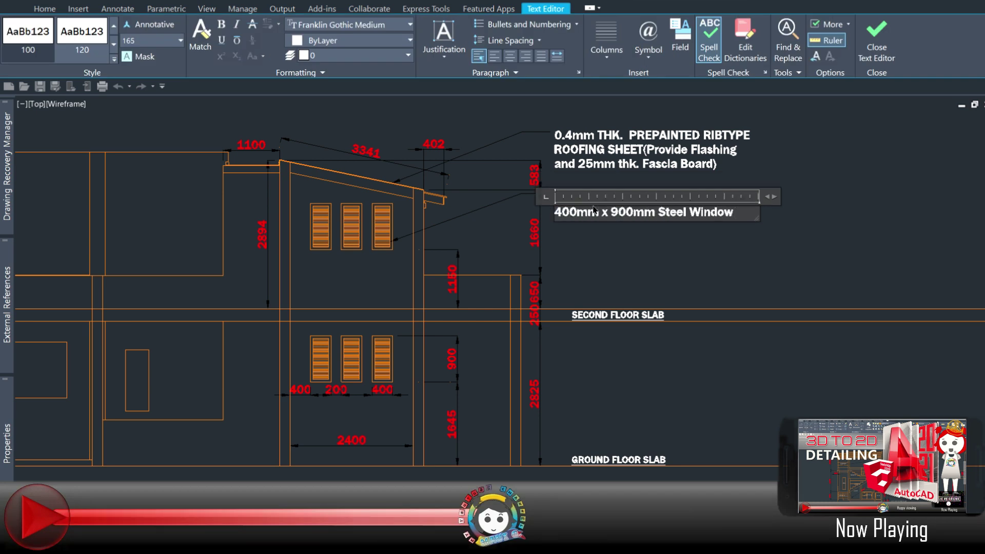
type(" Vent")
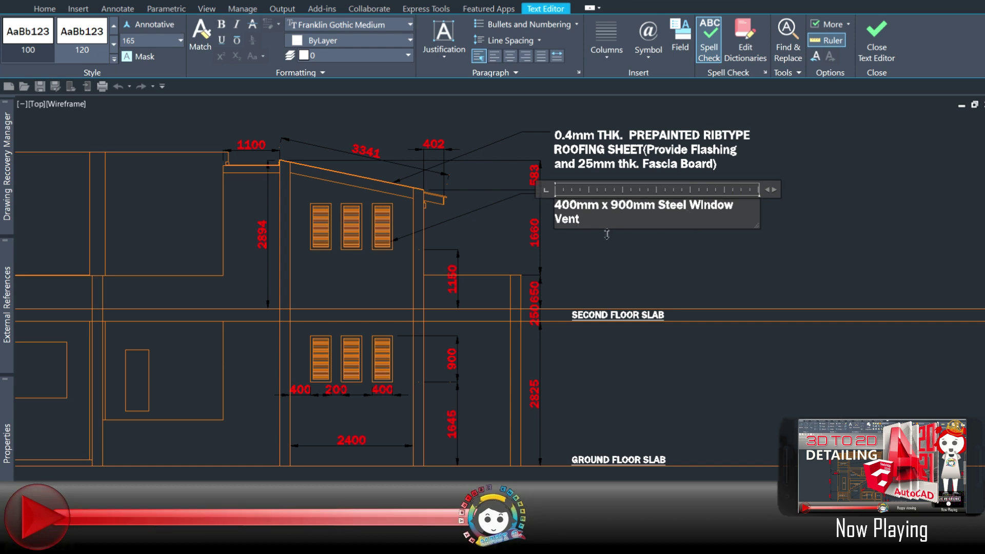
type("x ")
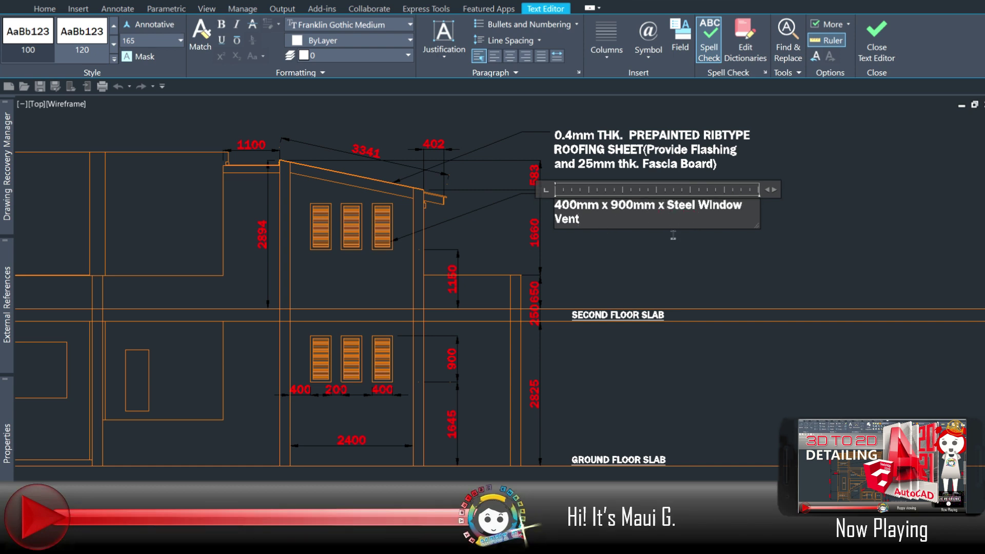
type(" thk.")
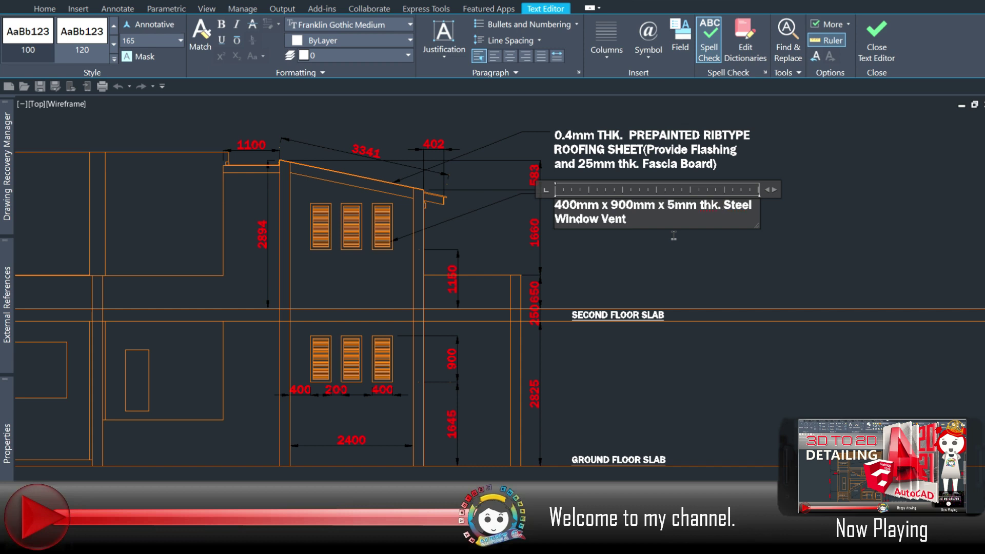
type("Paint Fini")
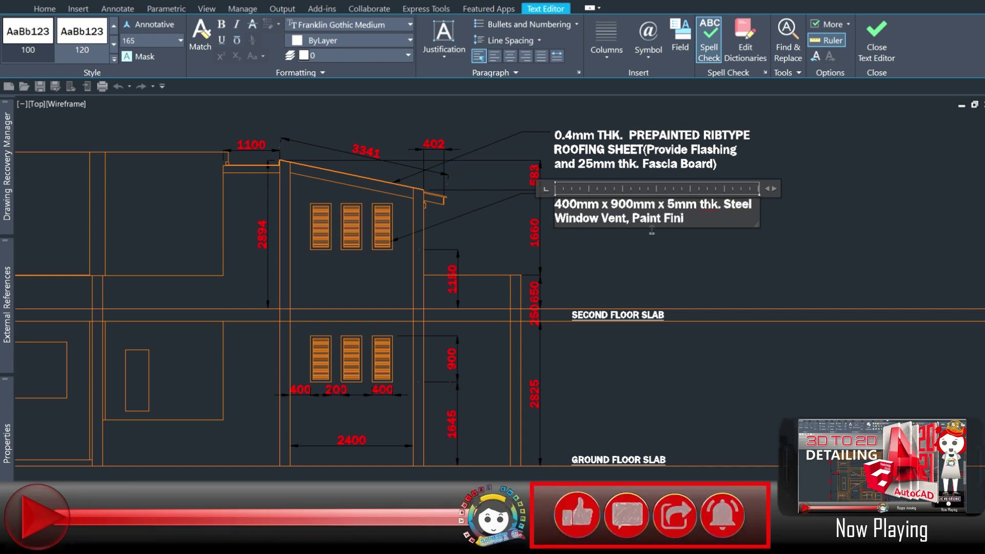
type("sh")
left_click(652, 231)
Nudge the window vent note slightly higher and place a copy lower down
left_click(558, 224)
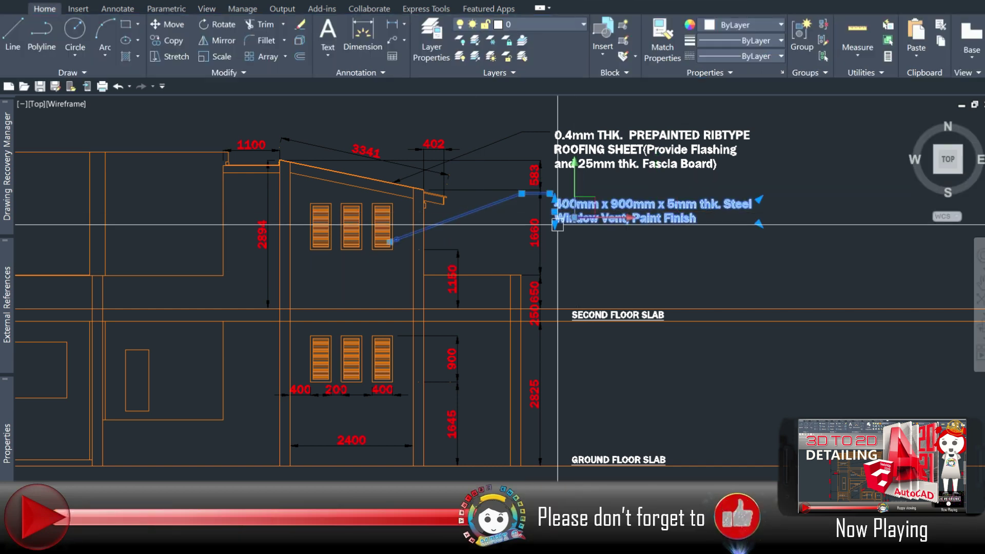
key("Escape")
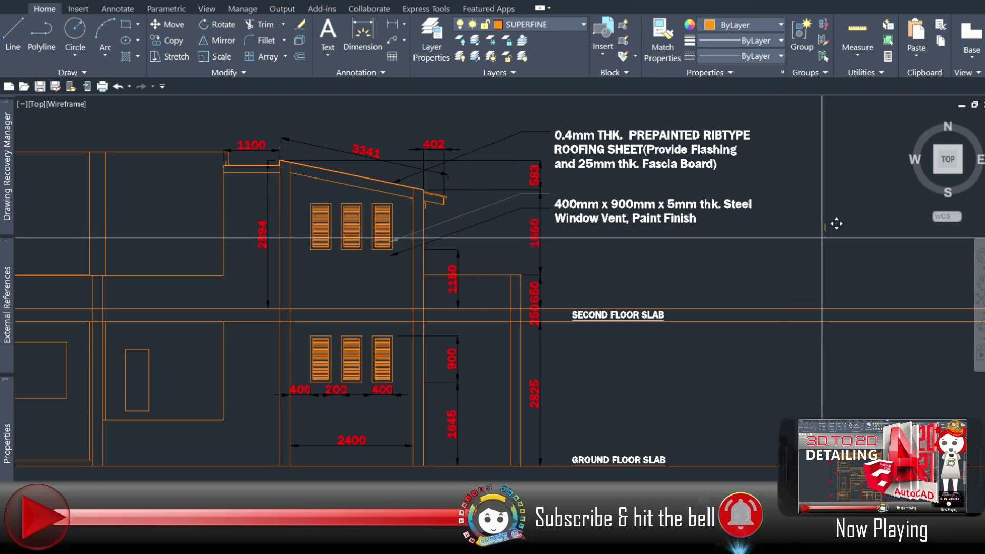
left_click(626, 211)
left_click(554, 212)
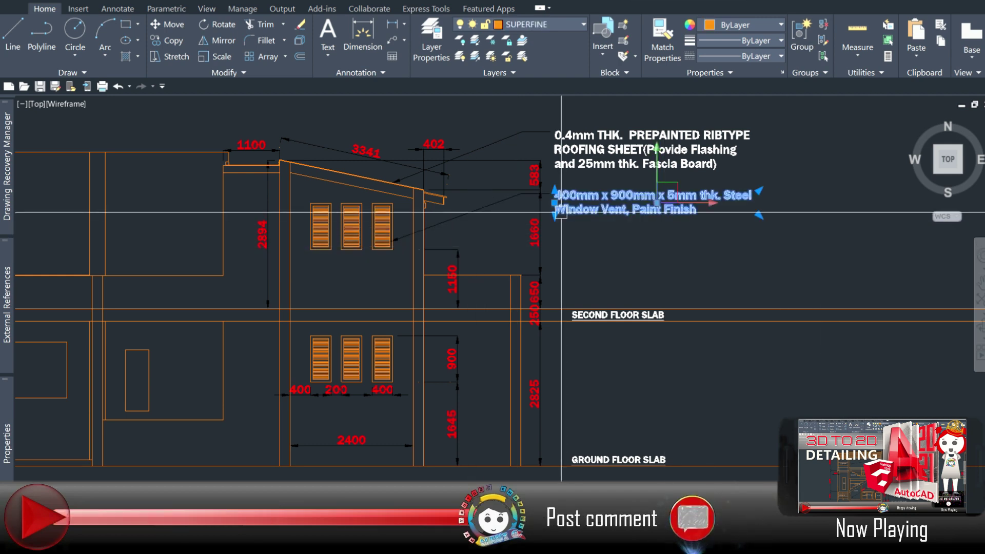
left_click(395, 293)
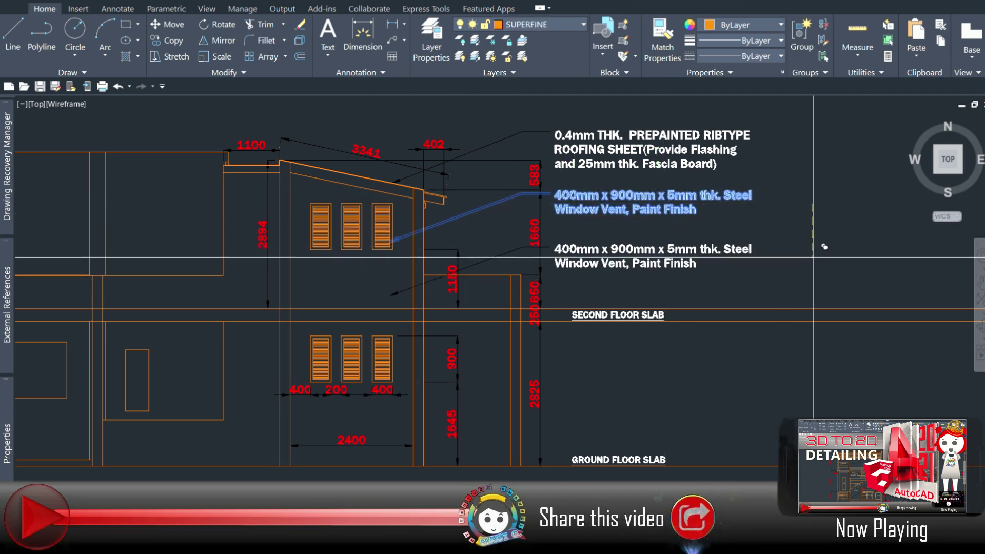
double_click(652, 263)
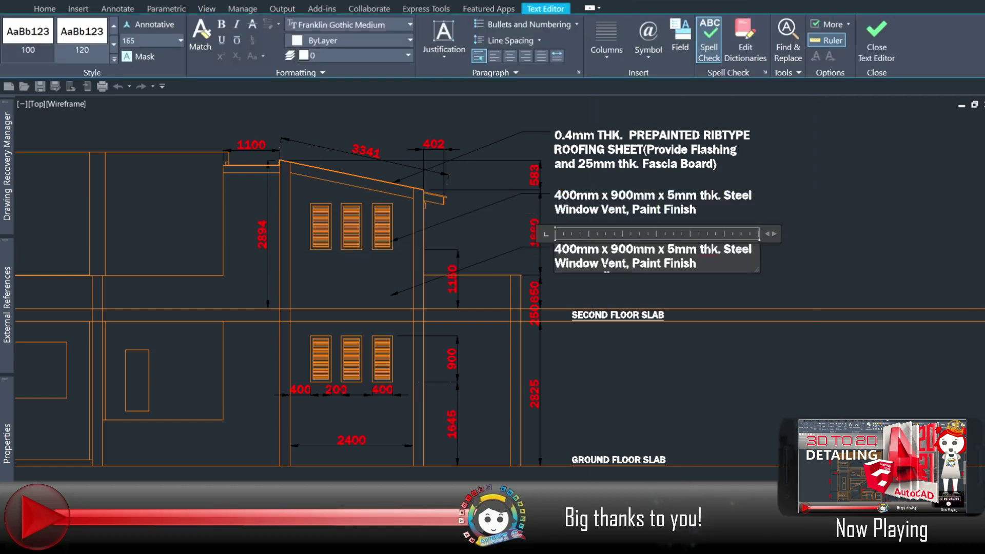
Make the copied note read '100mm thk. CHB, Plaster and Paint Finish' and narrow its width
type("125")
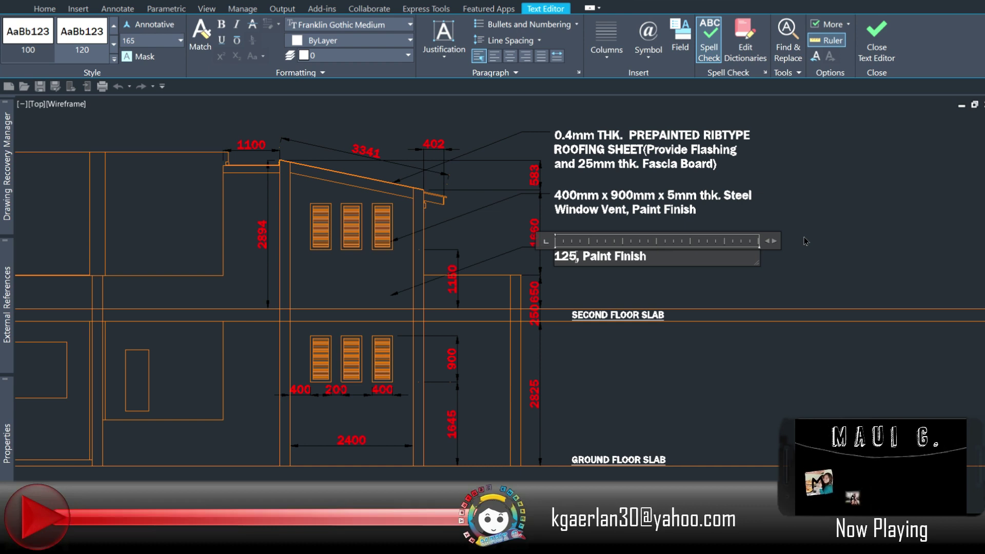
type("00mm thk. CHB")
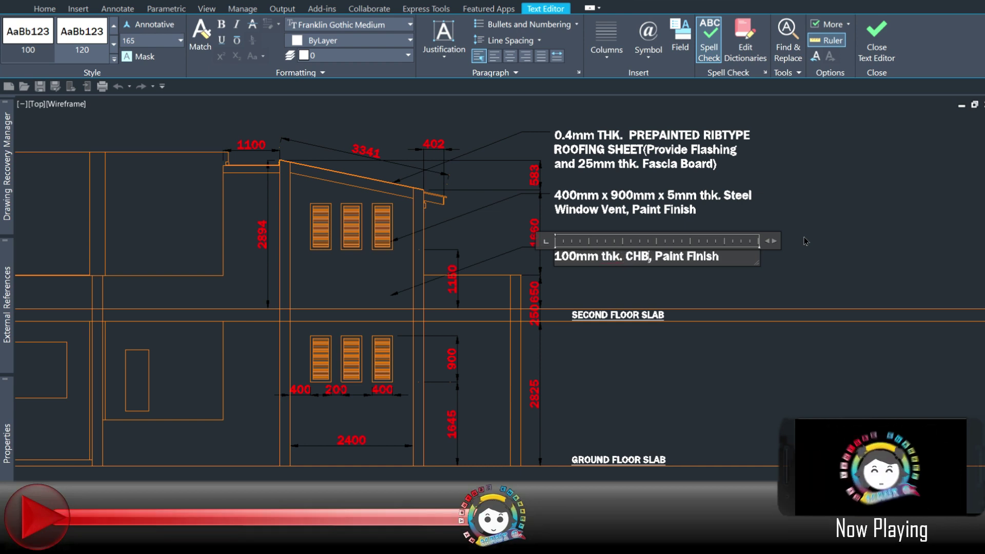
type(" Plast")
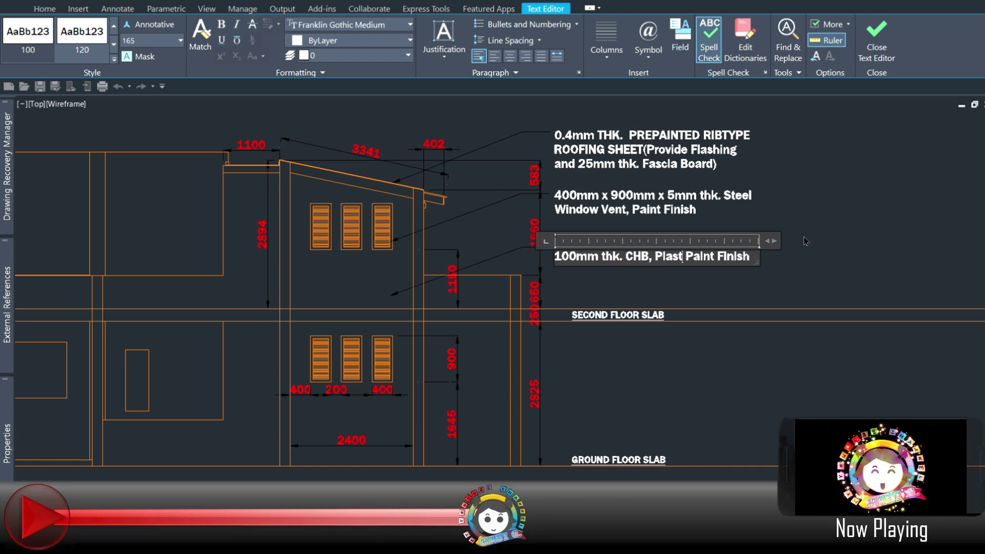
type("erand")
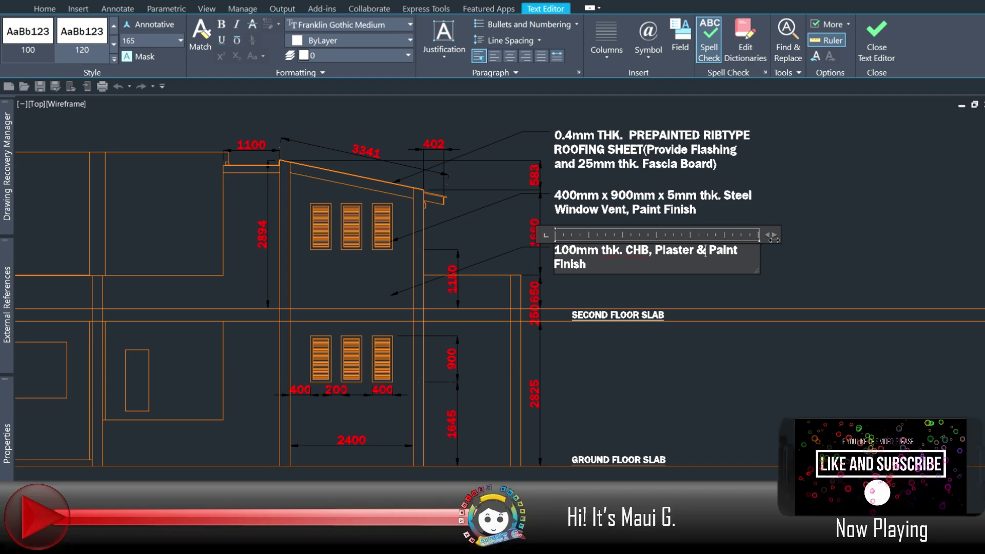
left_click_drag(774, 235, 719, 235)
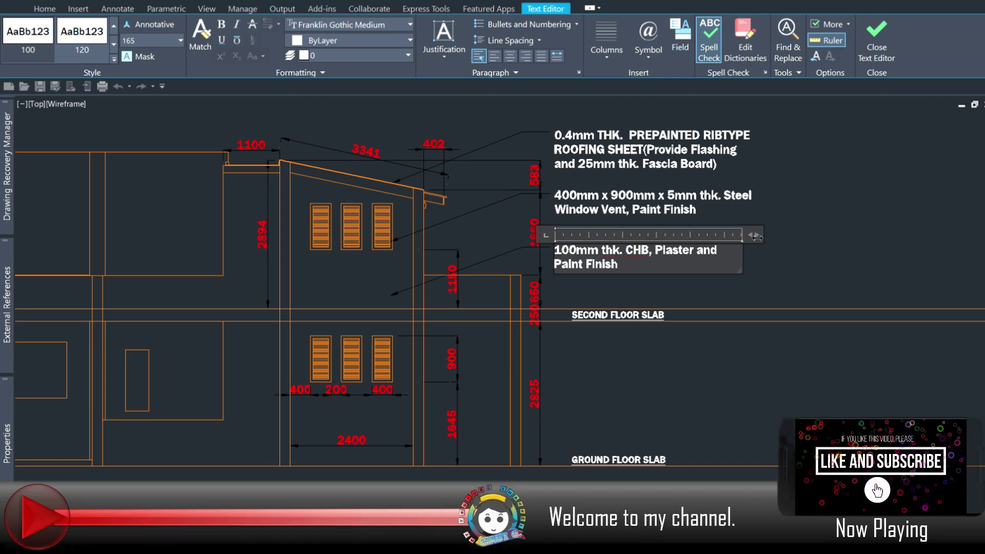
left_click(719, 288)
Narrow the window vent note so its text rewraps onto two lines
double_click(626, 203)
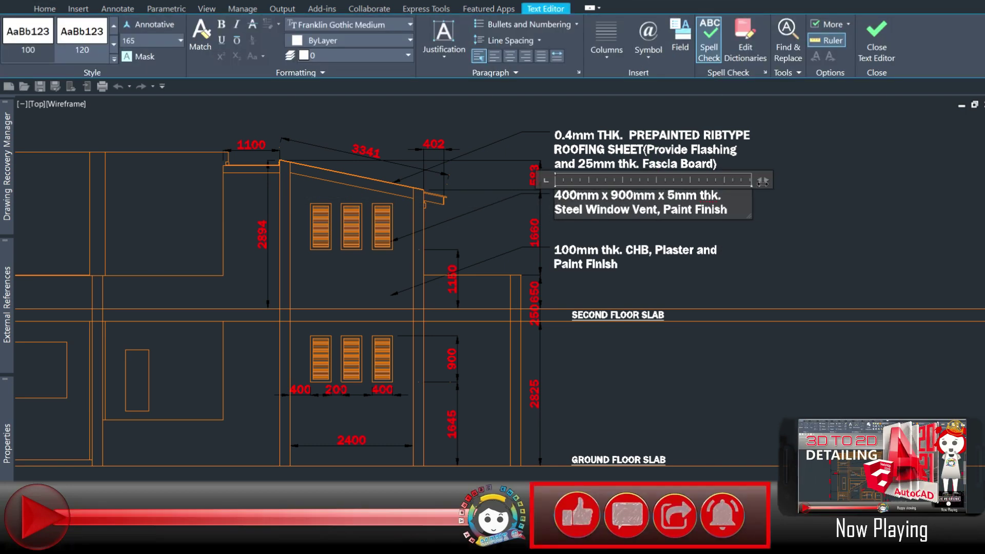
left_click_drag(762, 179, 746, 179)
left_click(676, 156)
Narrow the roofing sheet note so it wraps onto four lines
double_click(675, 156)
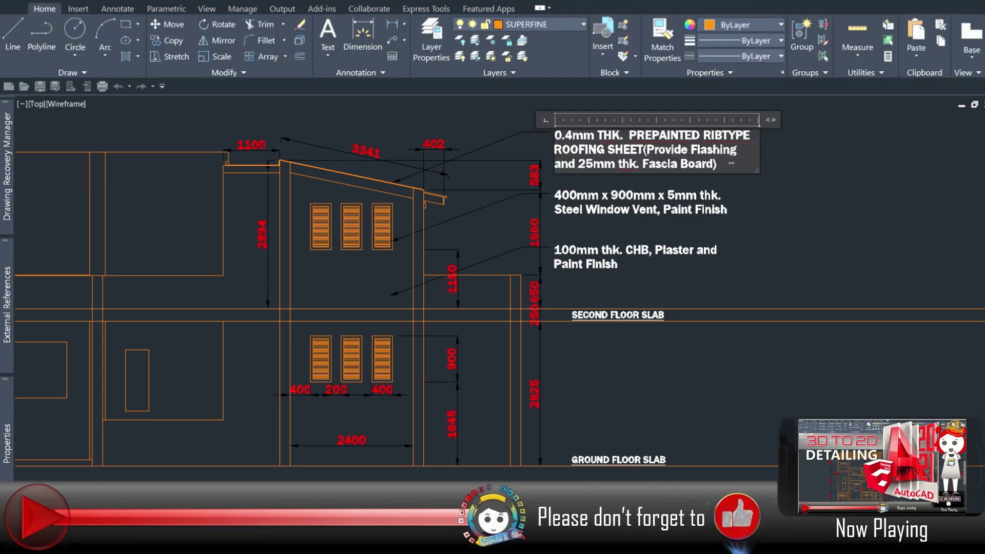
left_click_drag(765, 124, 747, 123)
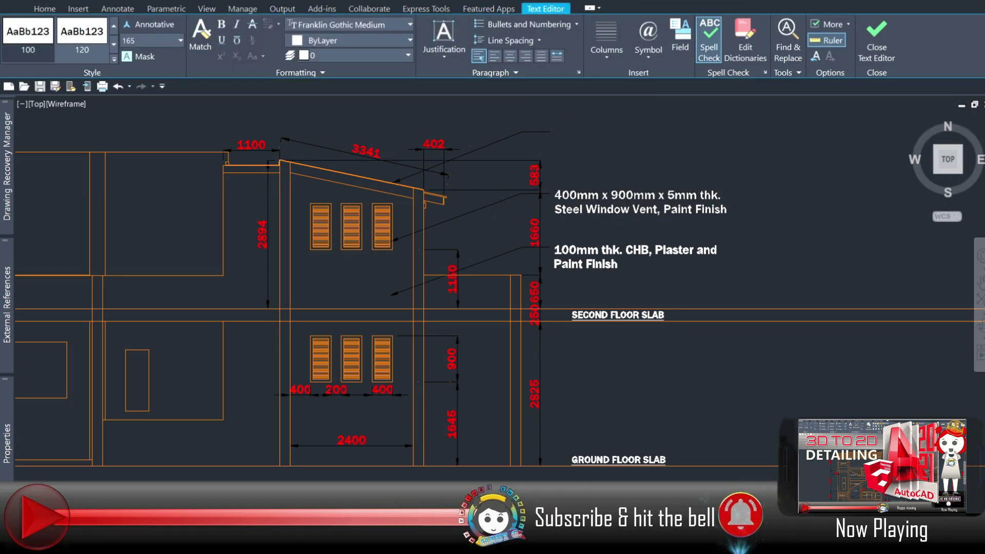
left_click(590, 318)
scroll(594, 326, "down", 3)
scroll(587, 320, "up", 2)
scroll(590, 295, "up", 2)
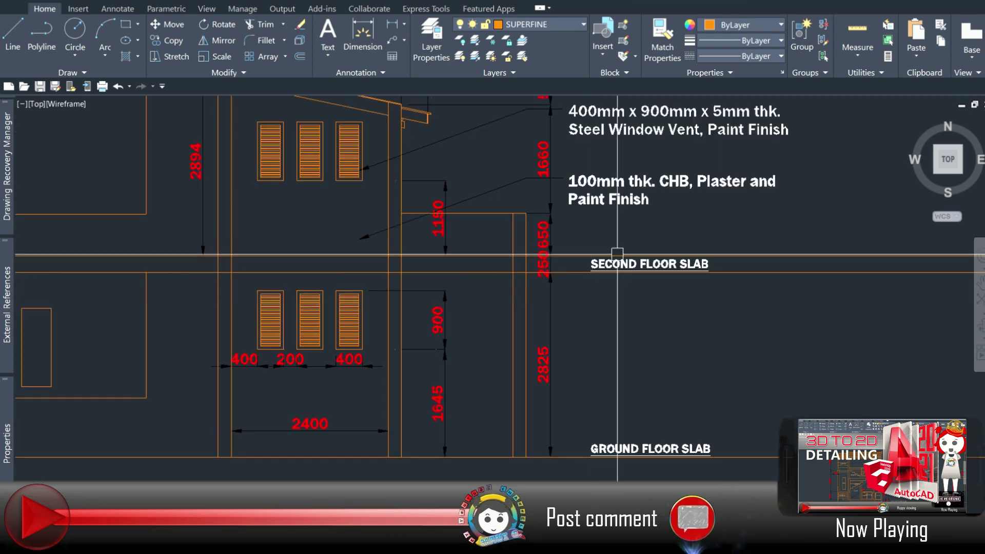
scroll(590, 287, "up", 1)
Change the SECOND FLOOR SLAB label to read SECOND FLOOR BEAM
double_click(726, 262)
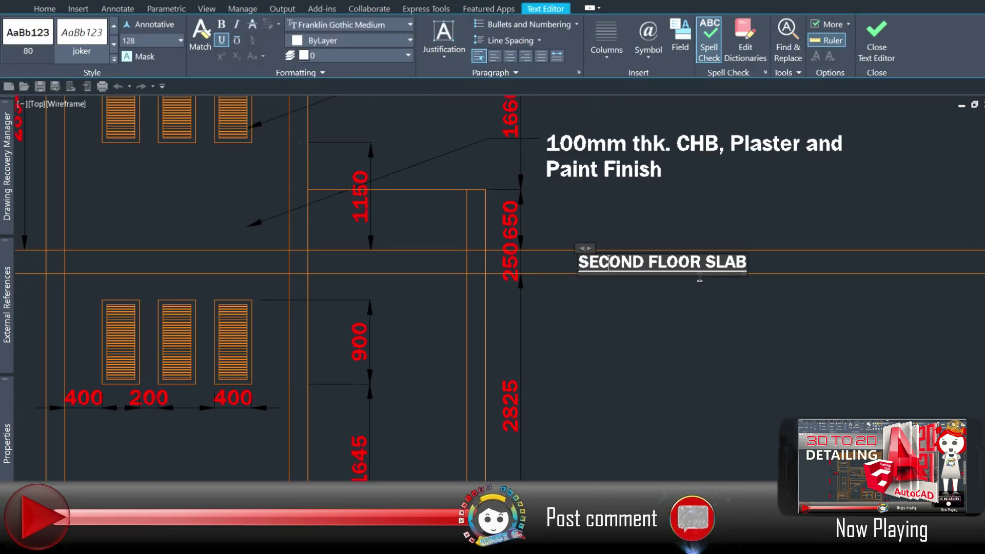
left_click(773, 267)
scroll(626, 314, "down", 3)
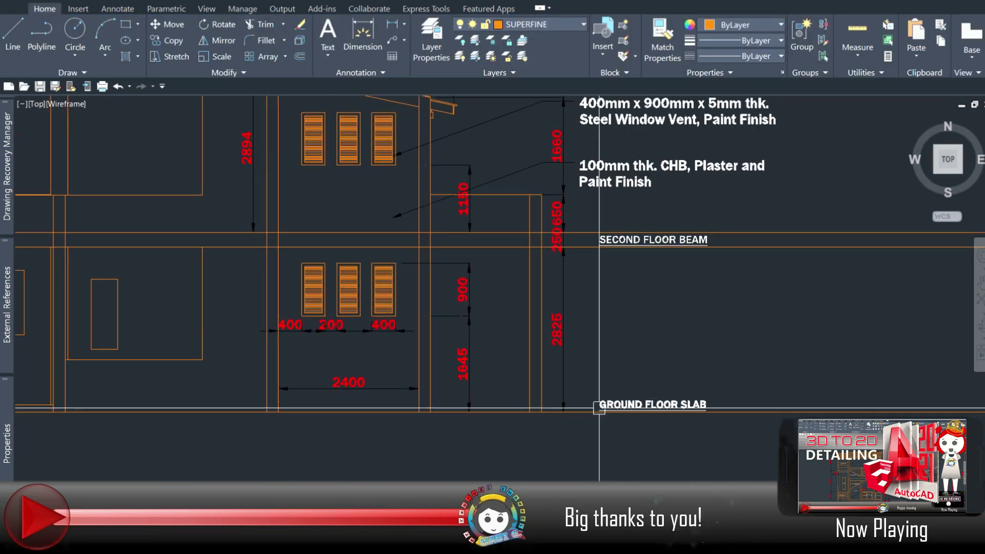
scroll(598, 305, "up", 3)
scroll(598, 305, "down", 2)
scroll(607, 319, "down", 1)
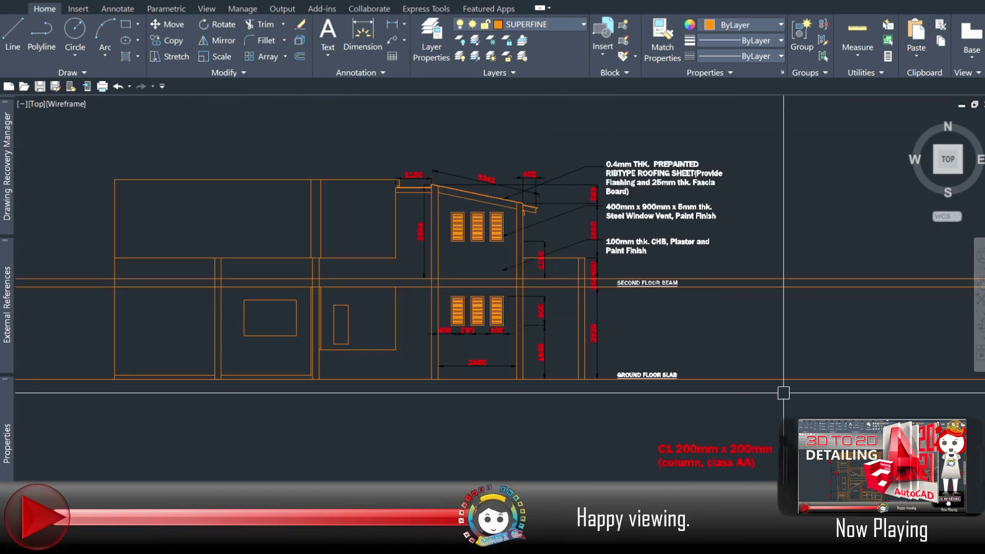
scroll(600, 335, "up", 1)
middle_click_drag(601, 335, 633, 346)
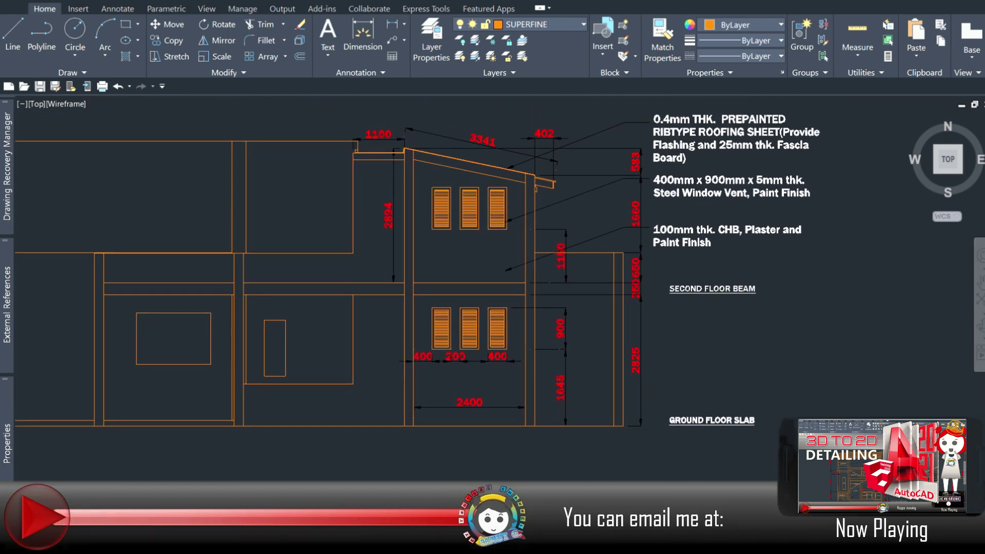
scroll(434, 217, "up", 2)
middle_click_drag(434, 218, 430, 284)
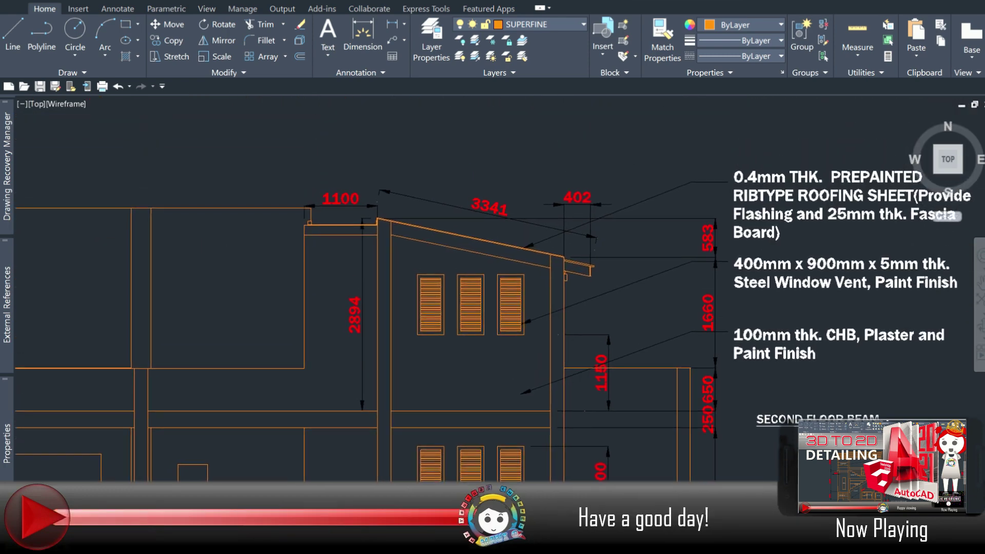
key("Escape")
scroll(440, 342, "down", 3)
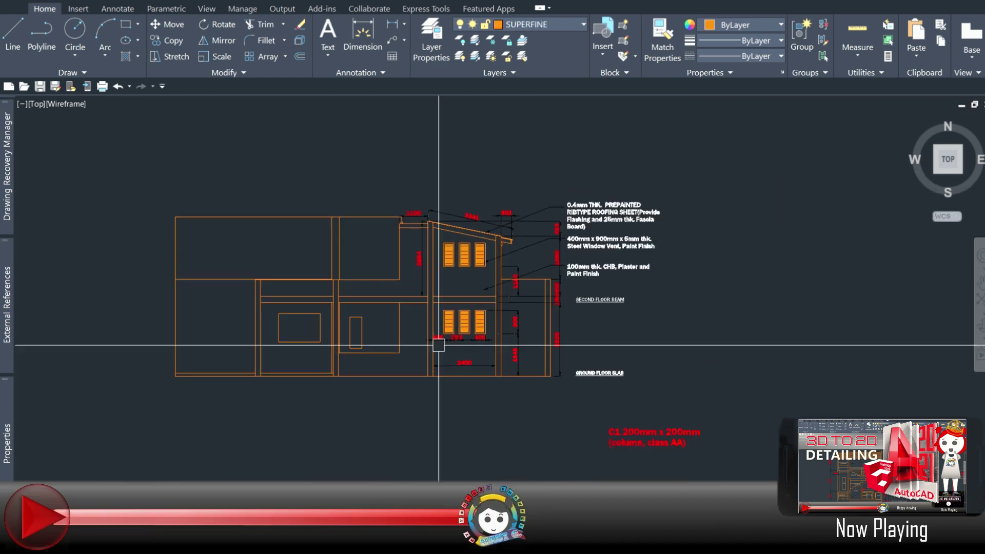
scroll(418, 352, "up", 3)
scroll(417, 352, "down", 2)
scroll(389, 248, "up", 2)
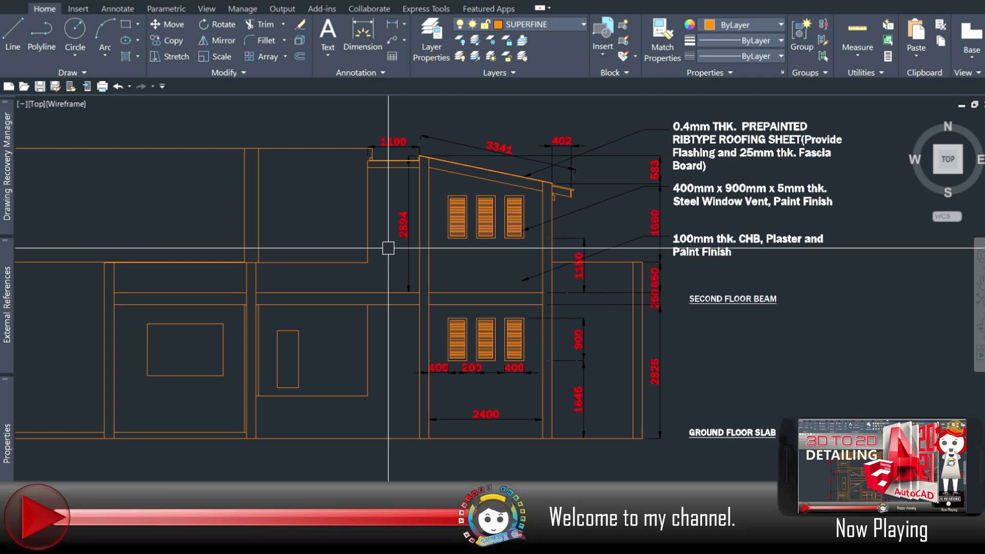
type("h")
key("Return")
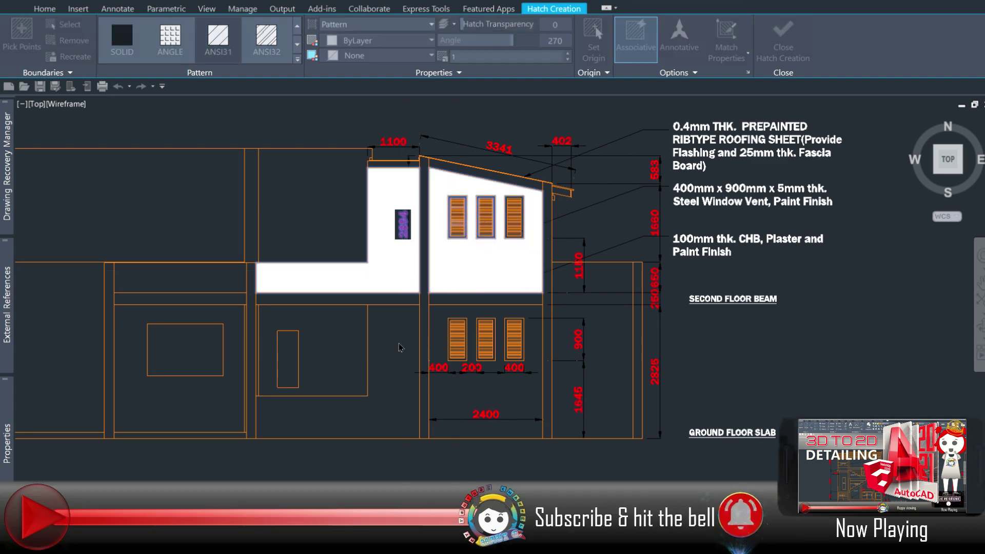
Zoom and pan to bring the left part of the elevation into view
scroll(364, 267, "up", 2)
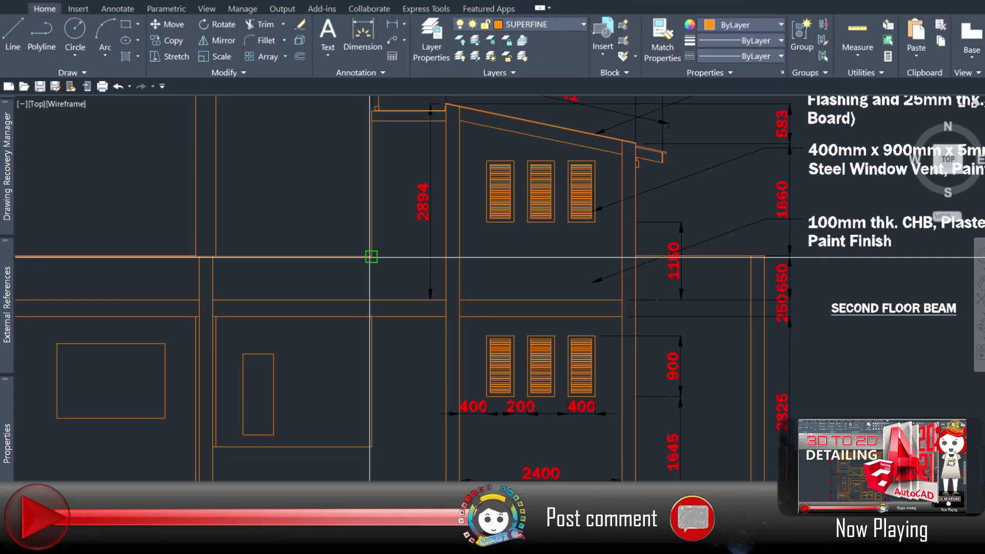
scroll(370, 255, "down", 3)
scroll(367, 256, "up", 4)
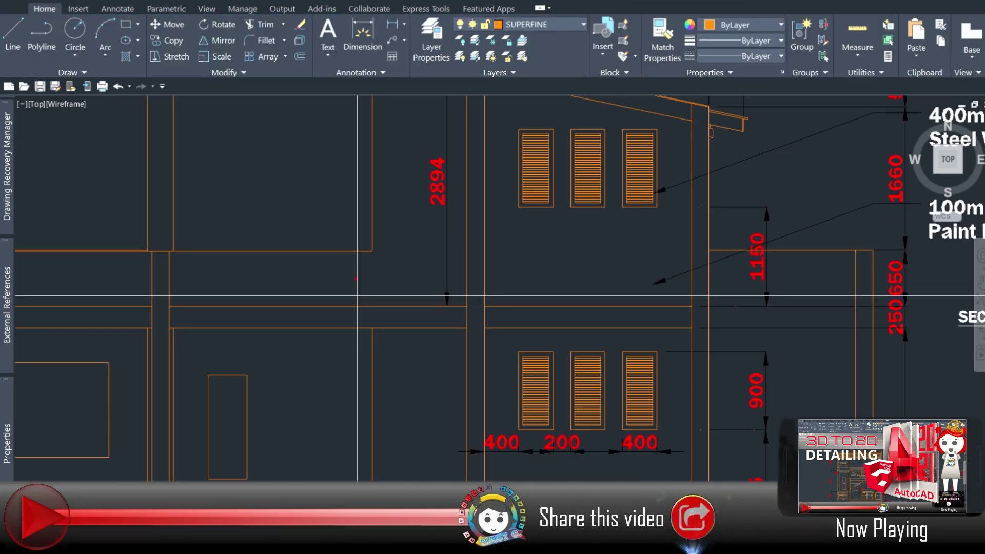
scroll(368, 286, "down", 5)
scroll(408, 274, "up", 3)
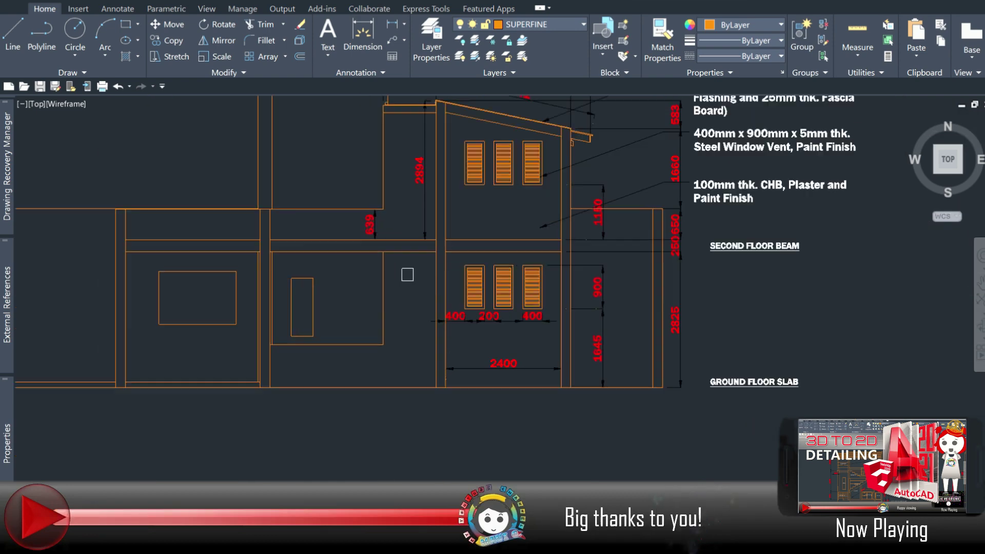
scroll(333, 257, "up", 1)
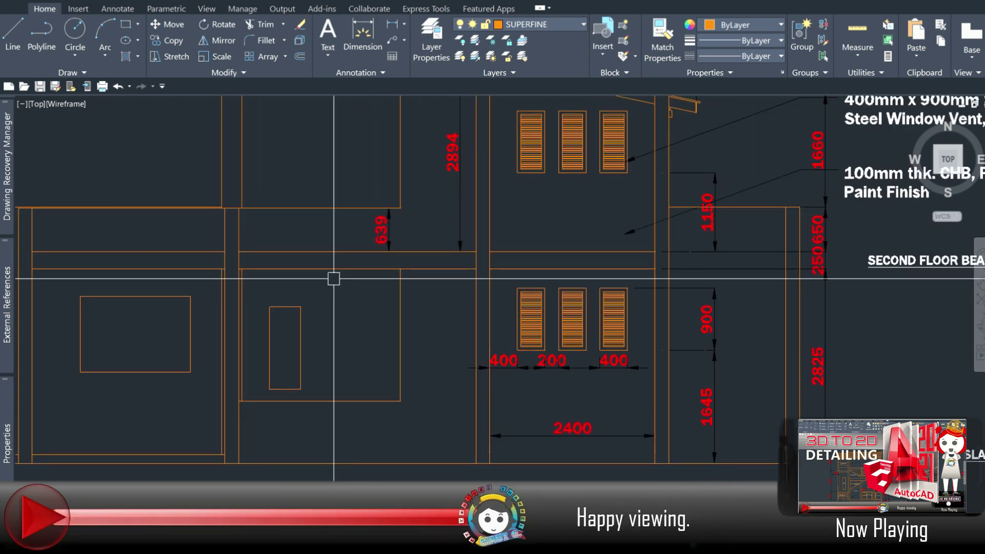
scroll(327, 247, "up", 1)
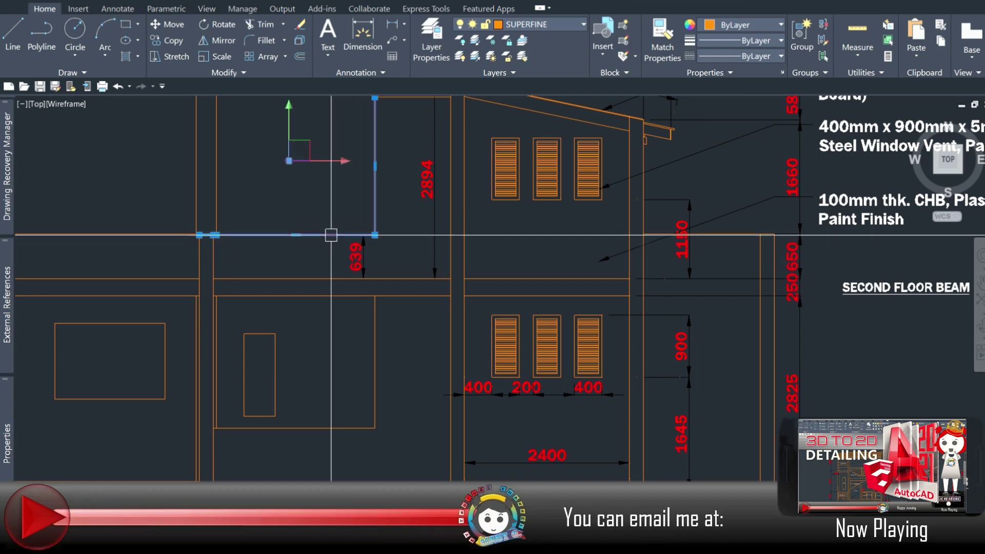
scroll(336, 247, "up", 2)
scroll(359, 308, "down", 4)
scroll(359, 338, "up", 1)
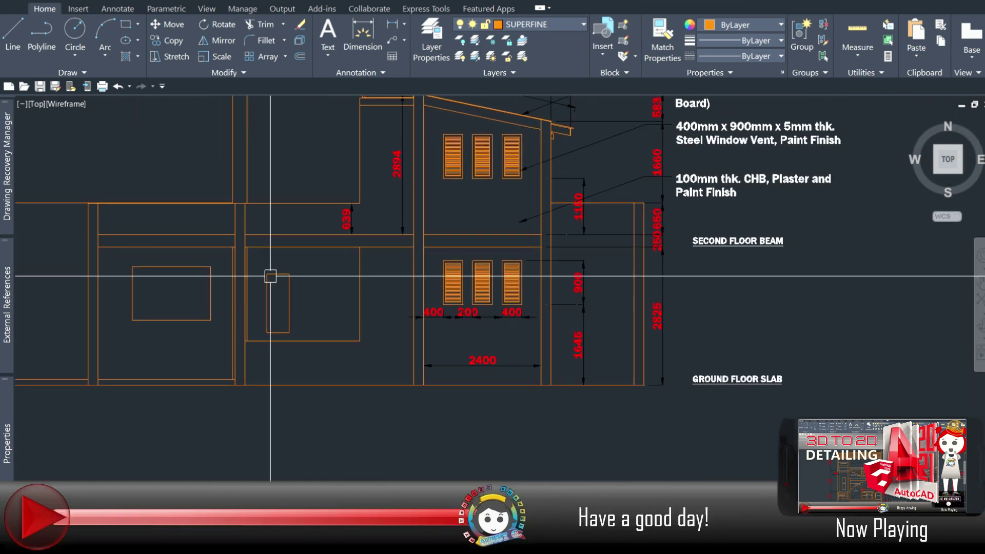
scroll(247, 236, "up", 1)
middle_click_drag(300, 226, 466, 260)
scroll(378, 334, "down", 3)
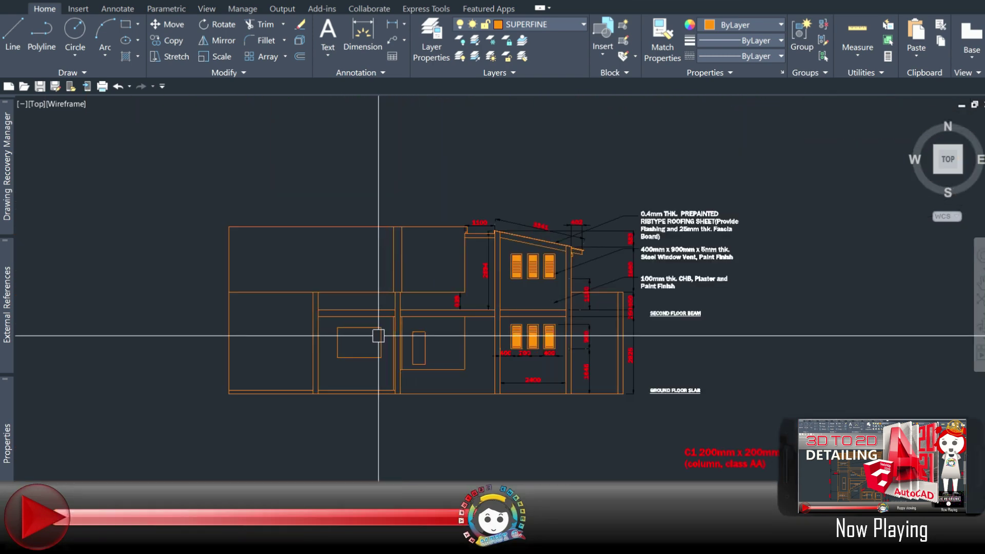
scroll(418, 334, "up", 1)
scroll(378, 264, "down", 1)
scroll(358, 304, "up", 1)
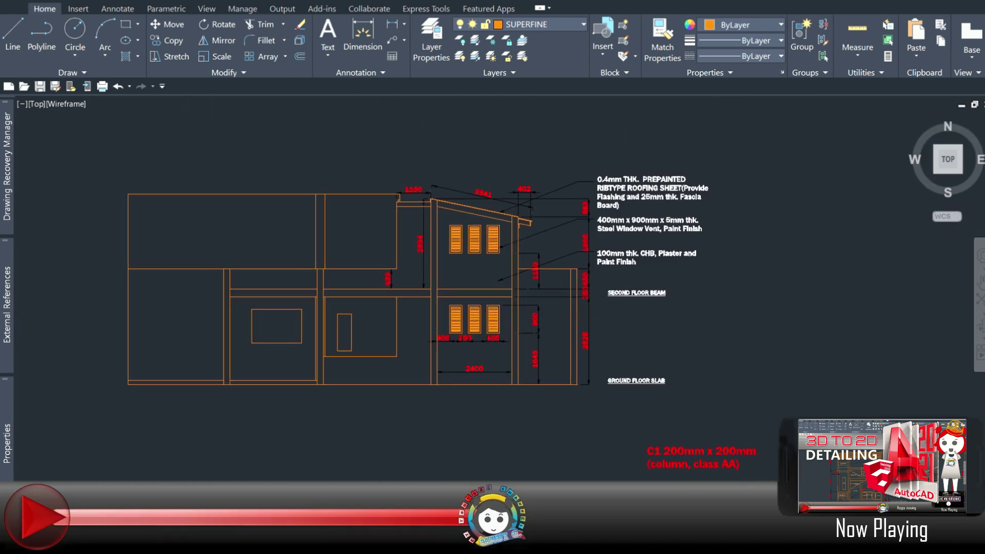
scroll(367, 319, "up", 1)
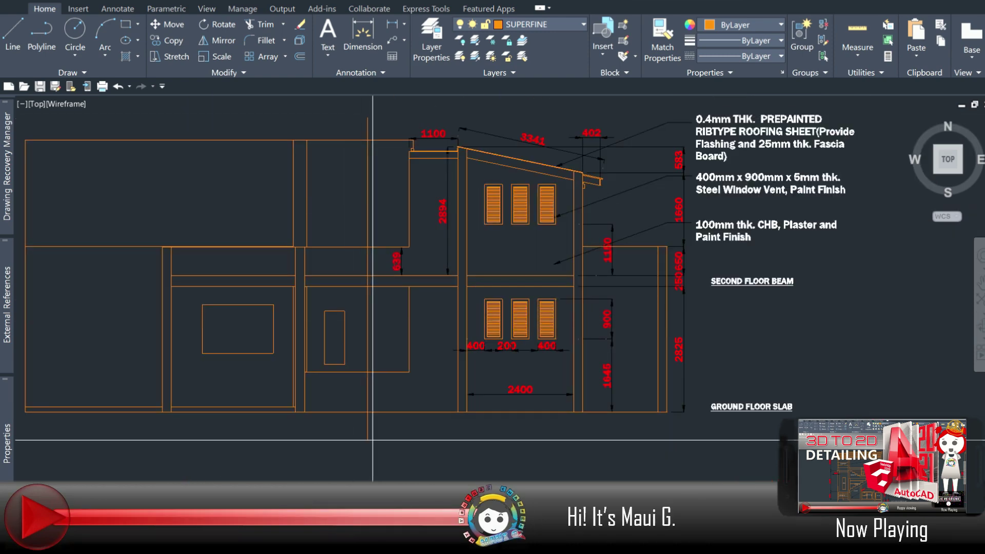
middle_click_drag(324, 416, 341, 418)
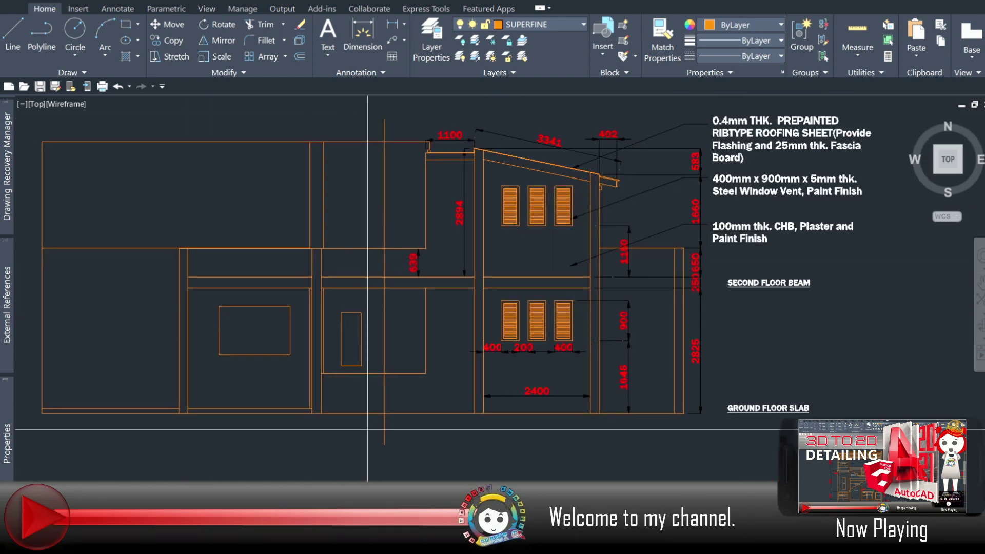
Erase the stray horizontal line and the neighbouring left-hand building with its window
left_click(339, 141)
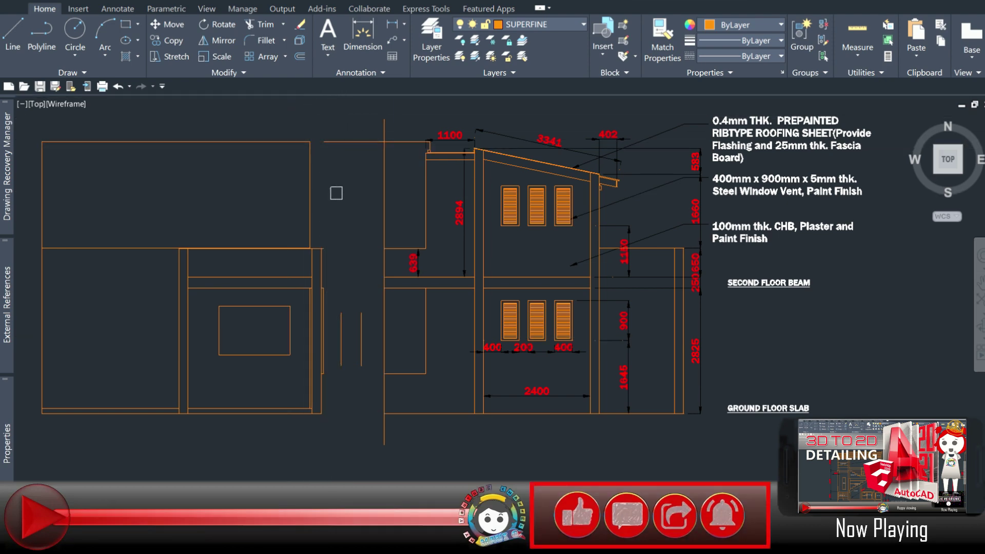
key("Delete")
left_click_drag(367, 135, 23, 446)
key("Delete")
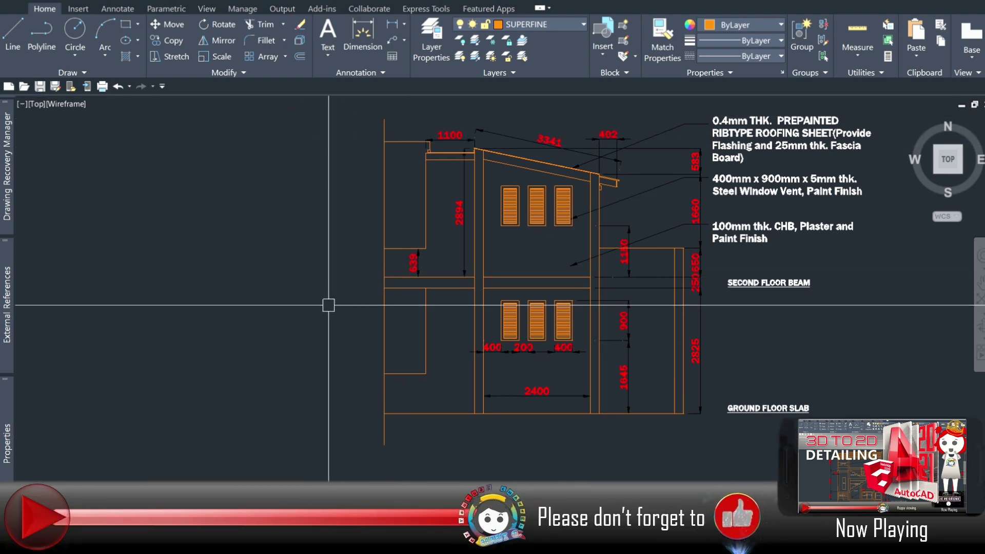
scroll(325, 303, "up", 2)
scroll(378, 368, "down", 5)
scroll(377, 311, "up", 2)
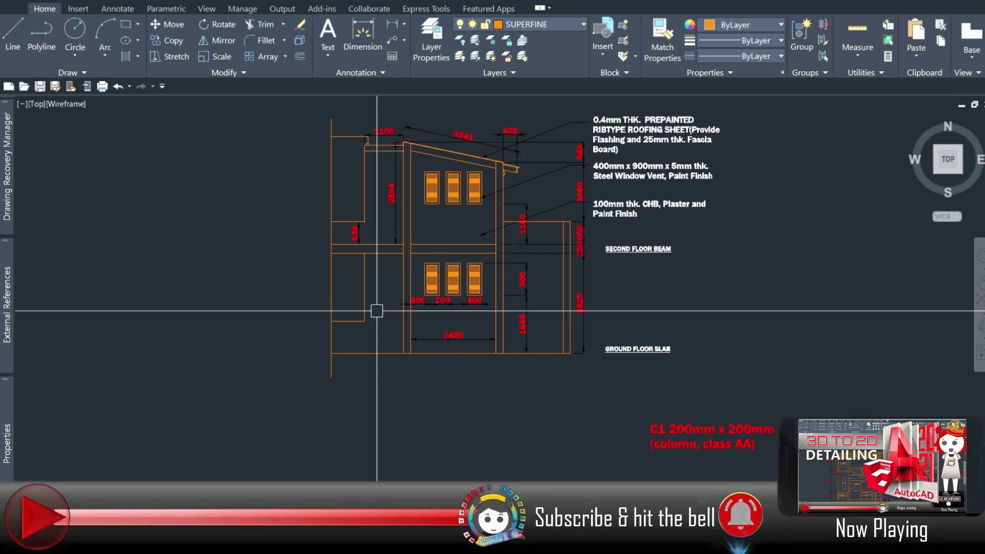
scroll(403, 253, "up", 2)
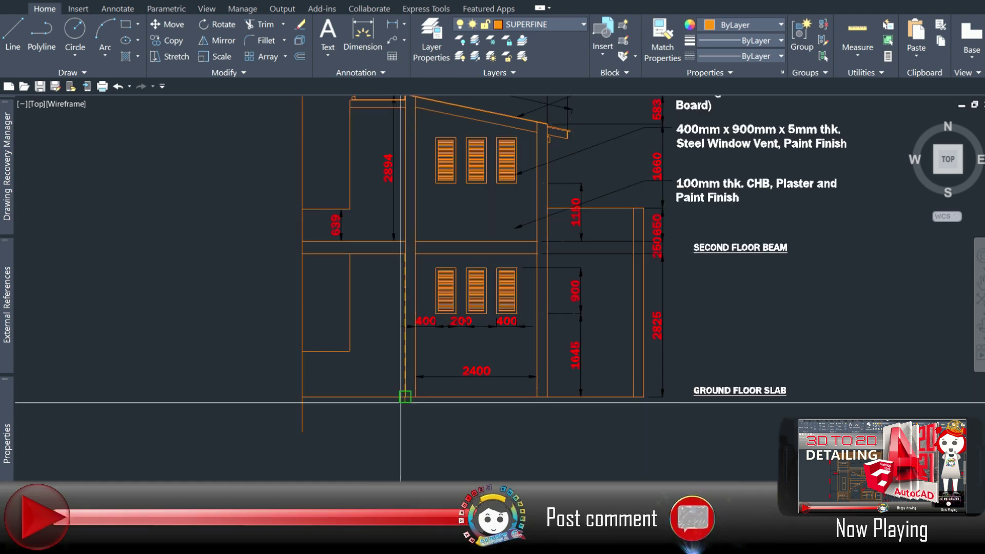
Zoom and pan so the lower windows and their dimensions sit higher in view
scroll(403, 257, "up", 3)
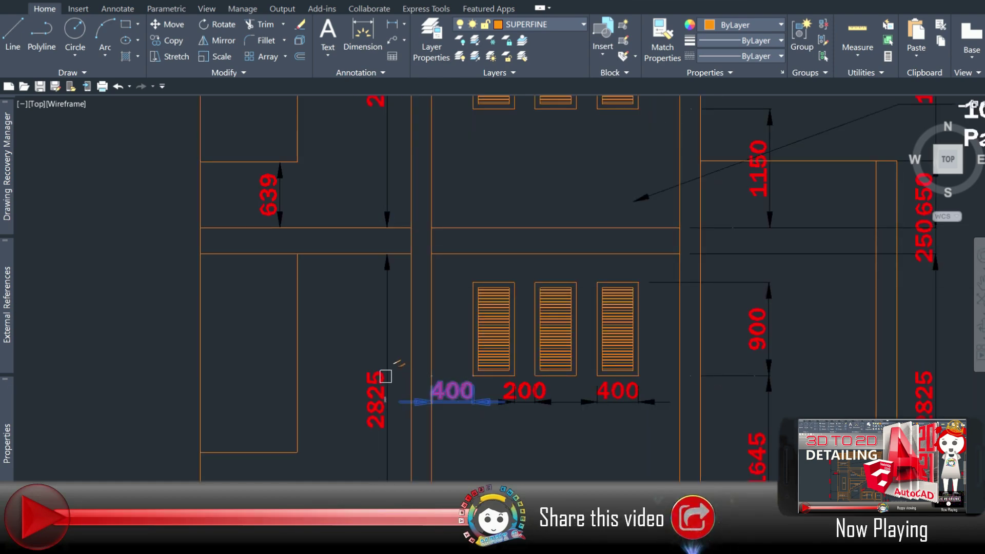
scroll(347, 339, "down", 4)
scroll(325, 374, "up", 2)
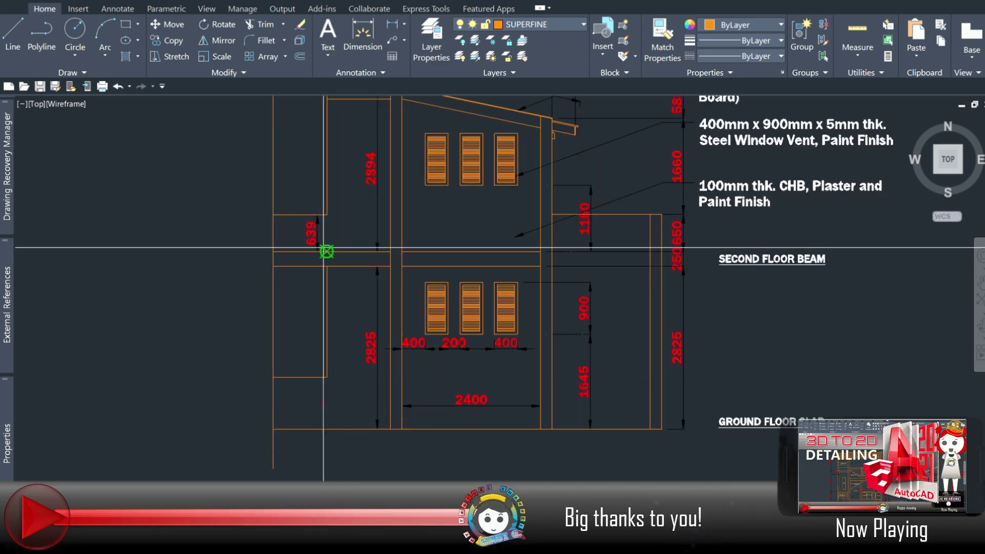
scroll(325, 253, "up", 2)
middle_click_drag(329, 359, 417, 281)
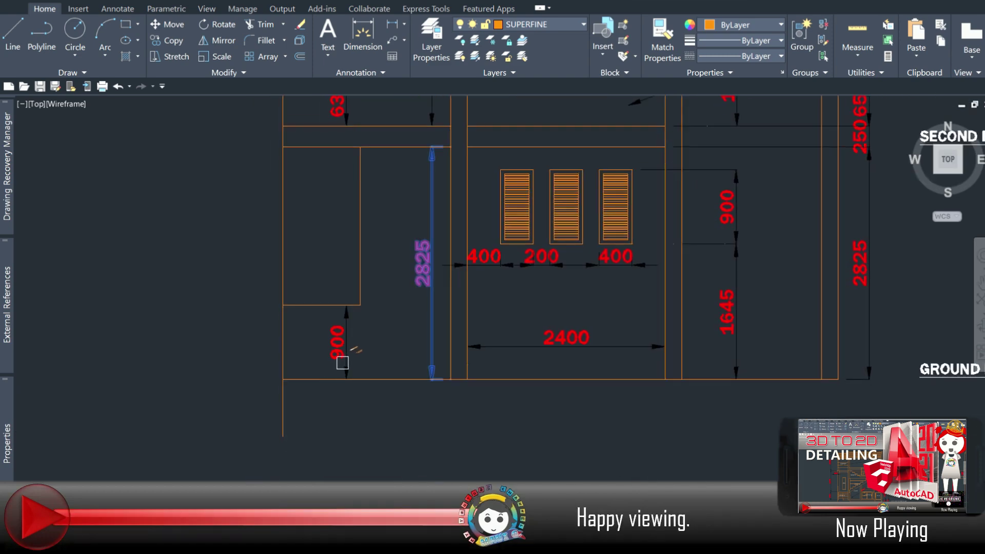
scroll(343, 363, "down", 4)
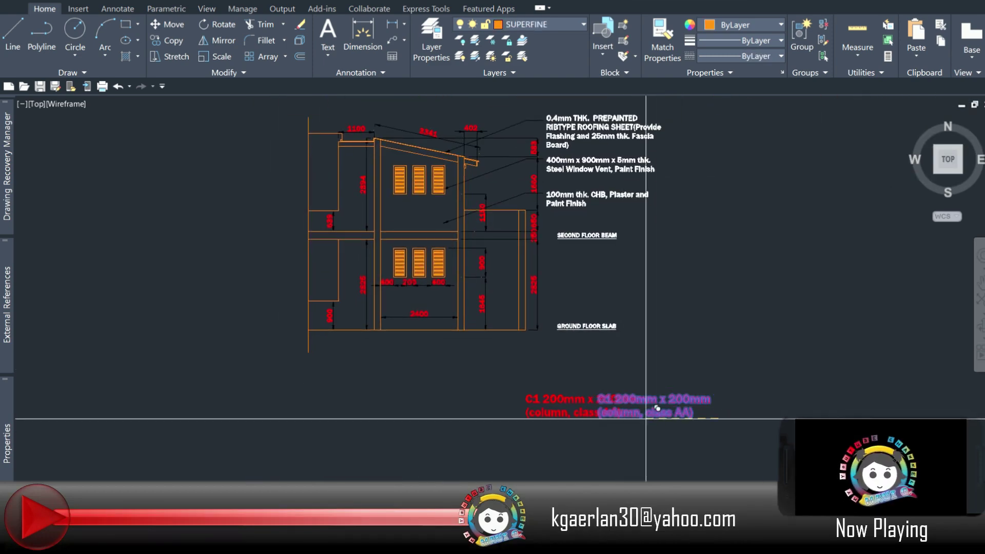
Place a copy of the red column note and retype it, centred, as EXISTING BUILDING
left_click(311, 253)
double_click(247, 249)
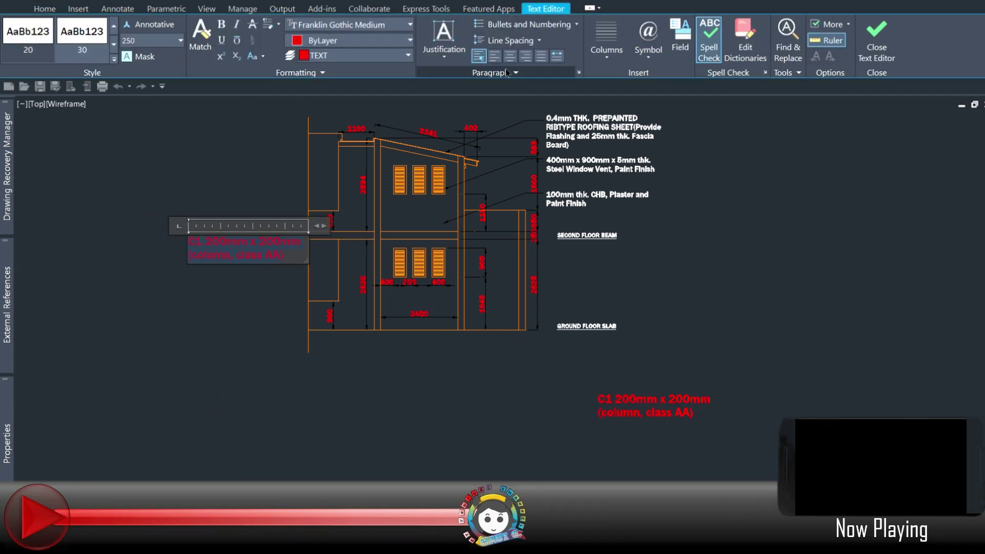
left_click(510, 55)
double_click(247, 249)
type("ES")
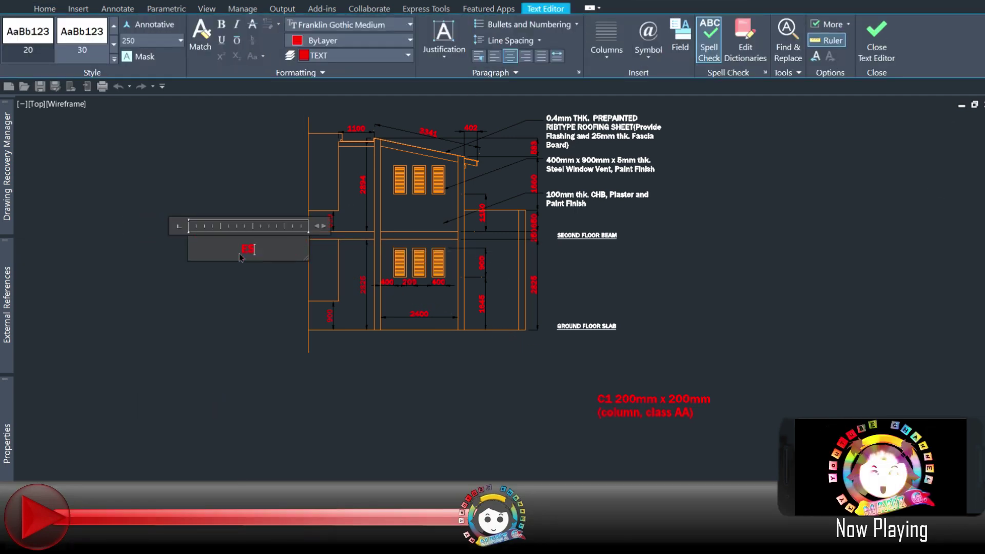
type("ISTING BUILDING")
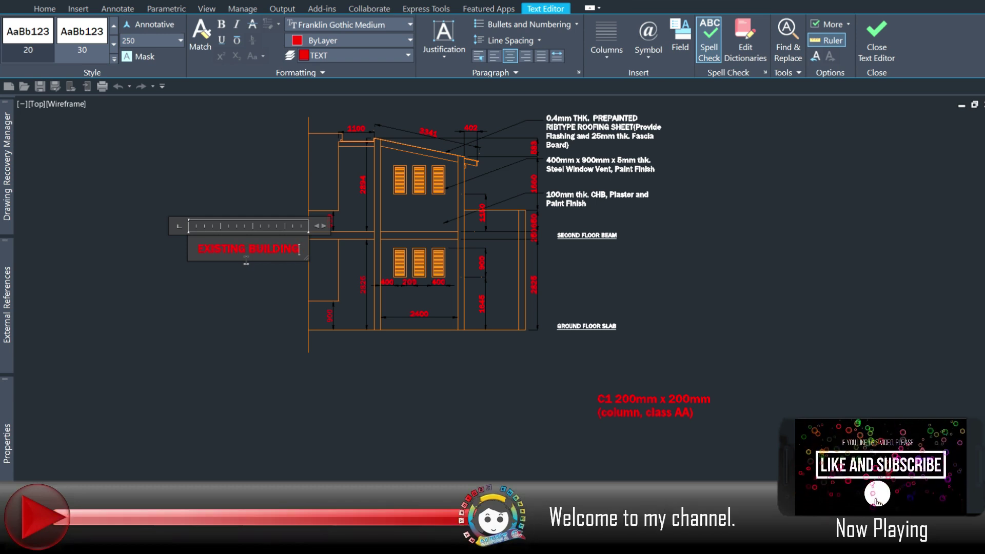
left_click(246, 262)
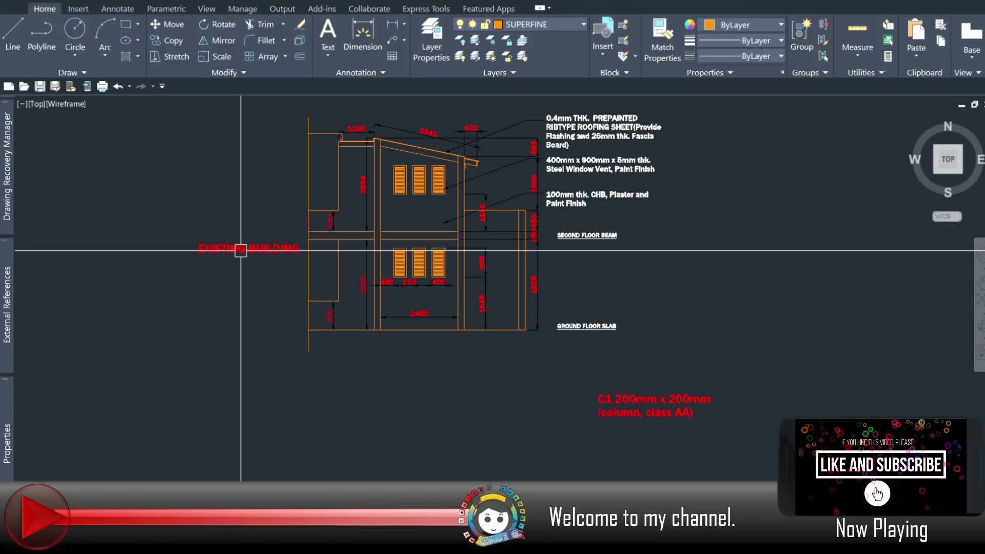
Rotate the EXISTING BUILDING label 90° to run vertically beside the elevation
scroll(247, 270, "up", 2)
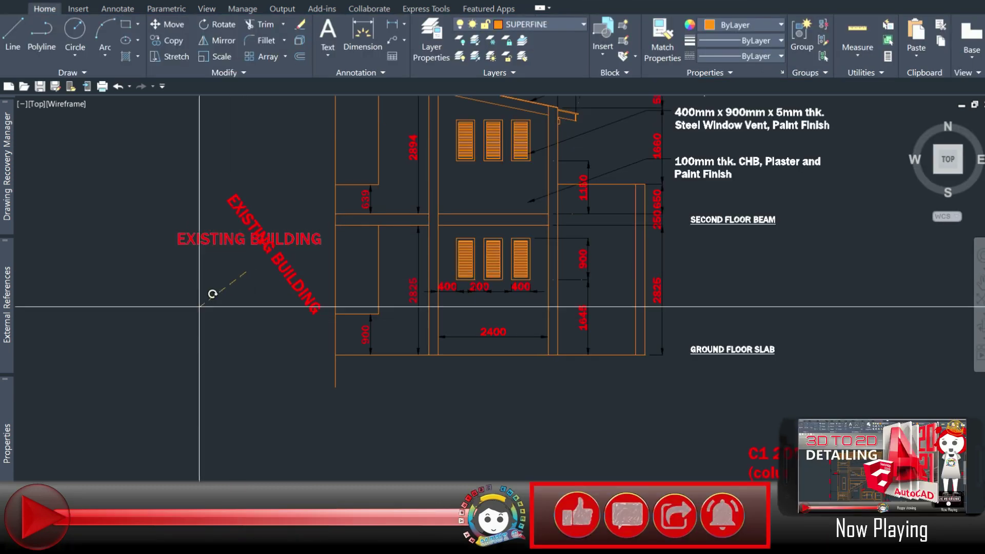
left_click(205, 280)
mouse_move(198, 274)
left_mouse_down()
mouse_move(294, 287)
mouse_move(321, 322)
left_mouse_up()
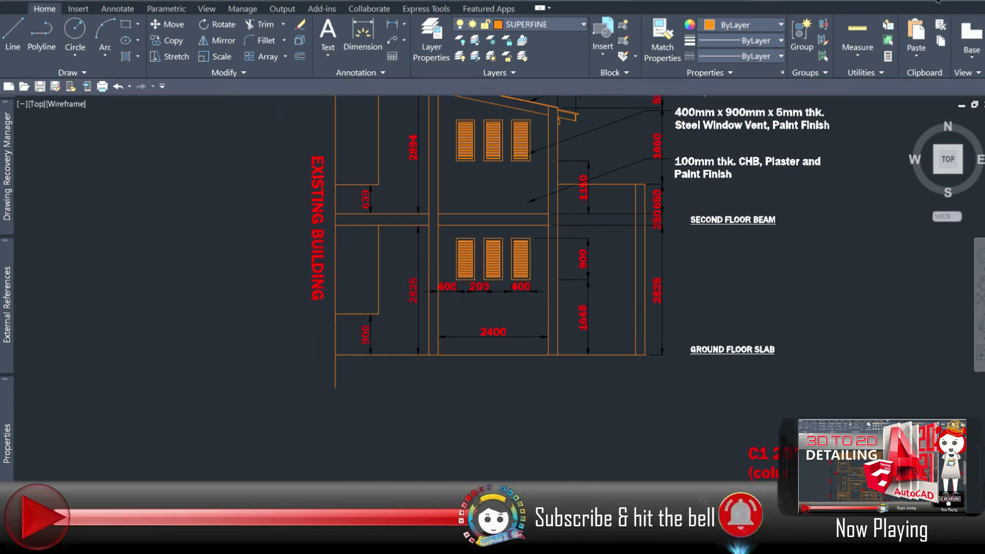
middle_click_drag(301, 285, 320, 352)
Start a hatch with H and pick the upper-left and upper-middle wall regions
scroll(294, 345, "up", 1)
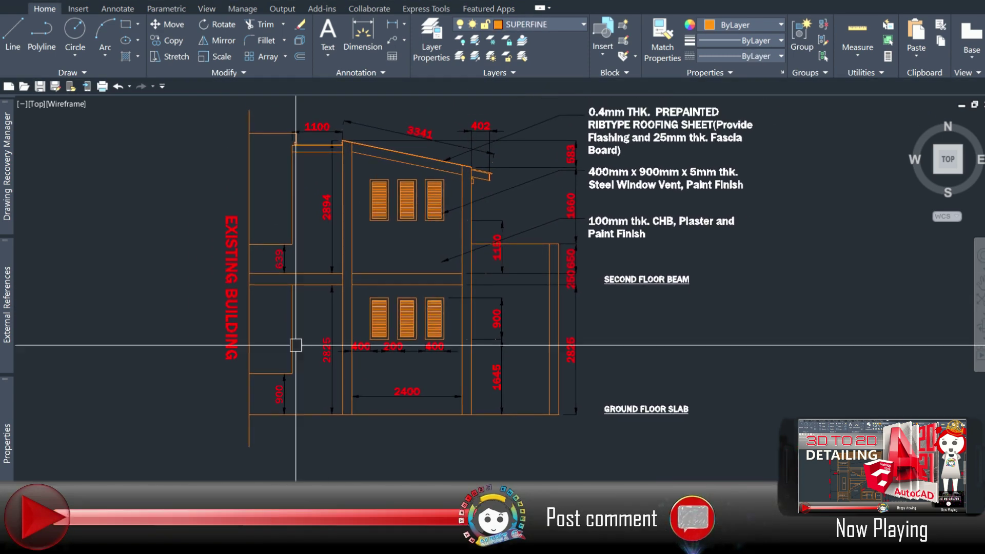
scroll(273, 340, "up", 1)
scroll(285, 253, "up", 1)
scroll(269, 209, "up", 1)
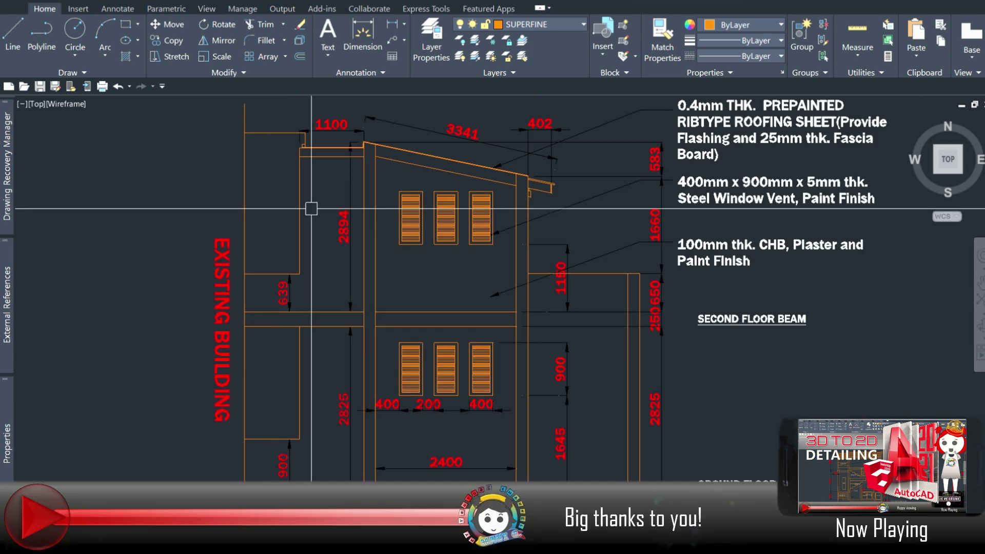
mouse_move(308, 209)
middle_mouse_down()
mouse_move(290, 282)
mouse_move(306, 264)
middle_mouse_up()
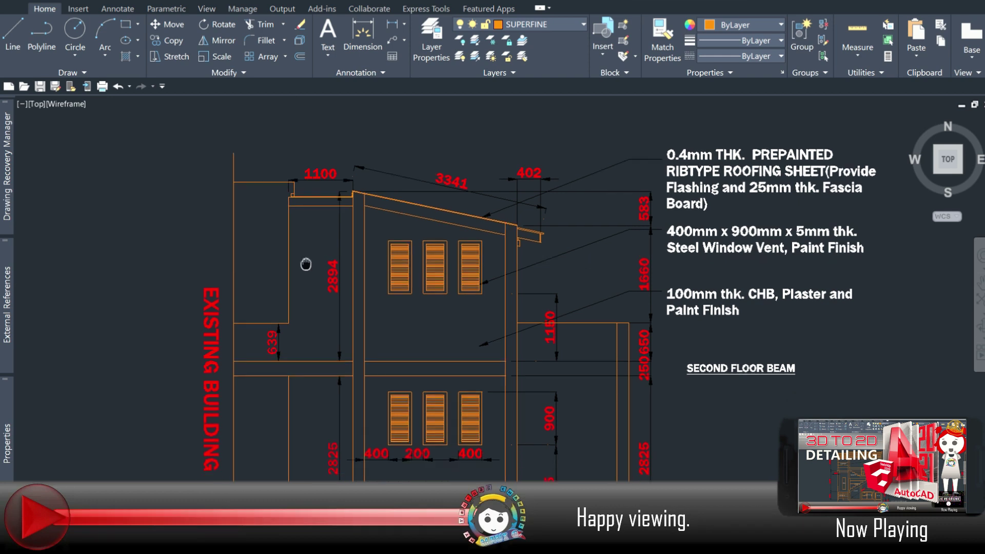
type("h")
key("Return")
left_click(313, 257)
left_click(390, 339)
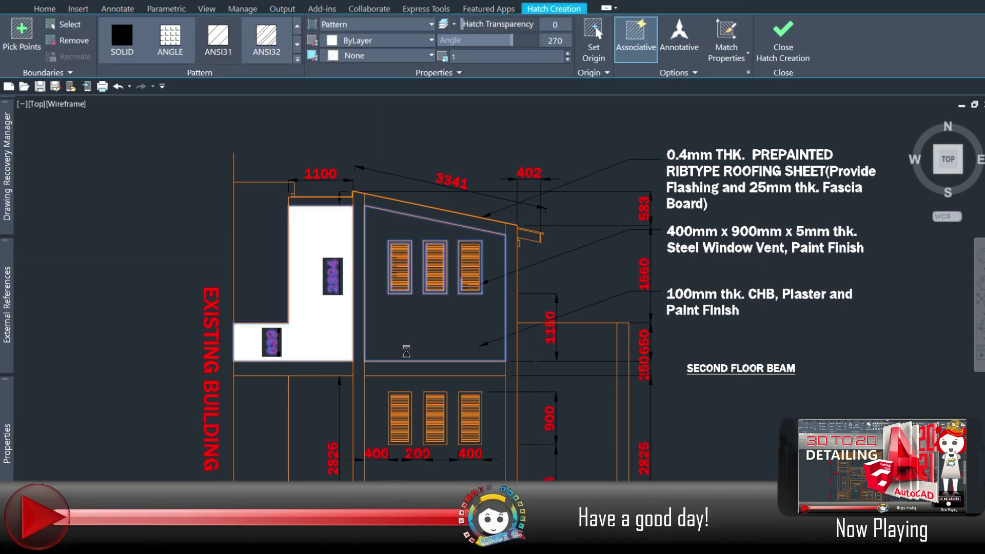
Add the lower-left and lower-middle ground-floor wall regions to the hatch
middle_click_drag(406, 352, 442, 208)
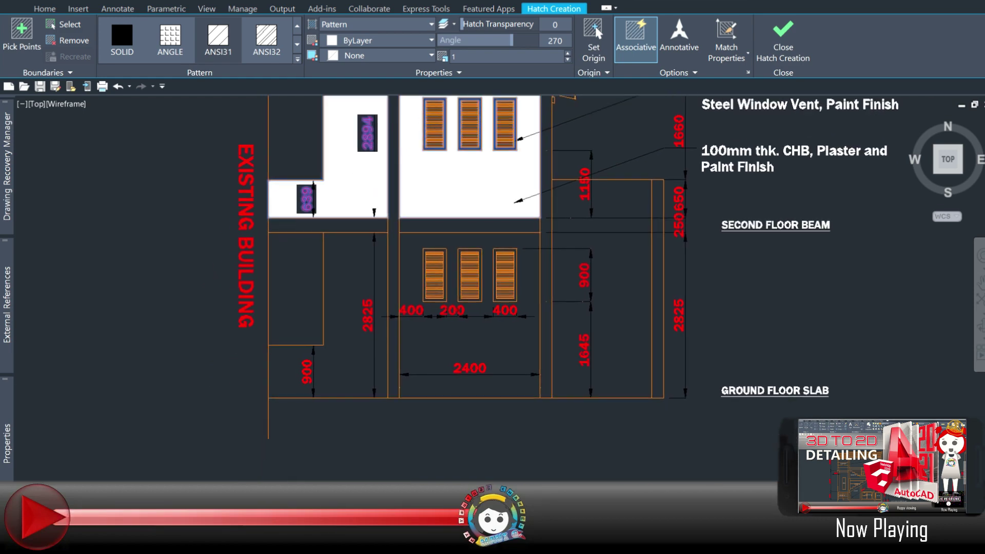
left_click(353, 286)
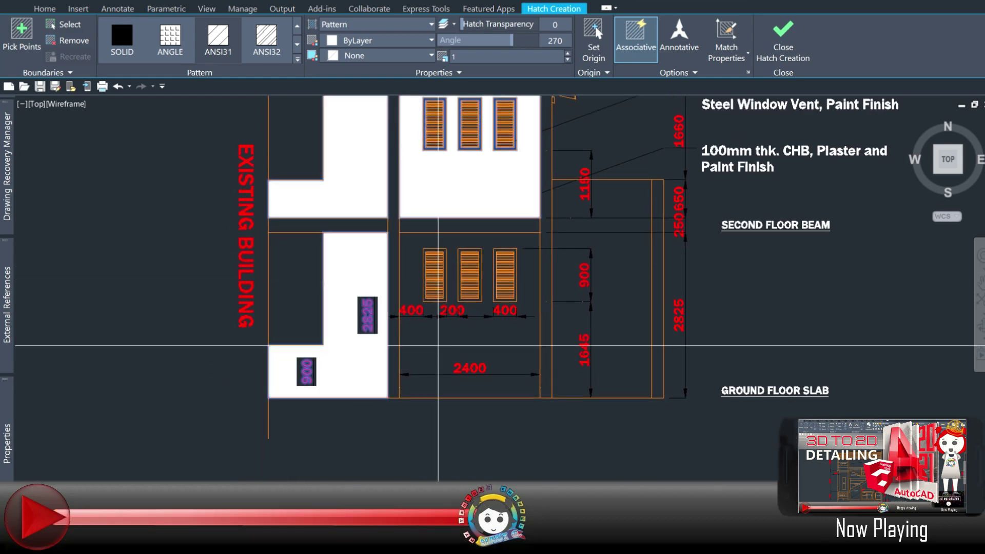
left_click(412, 241)
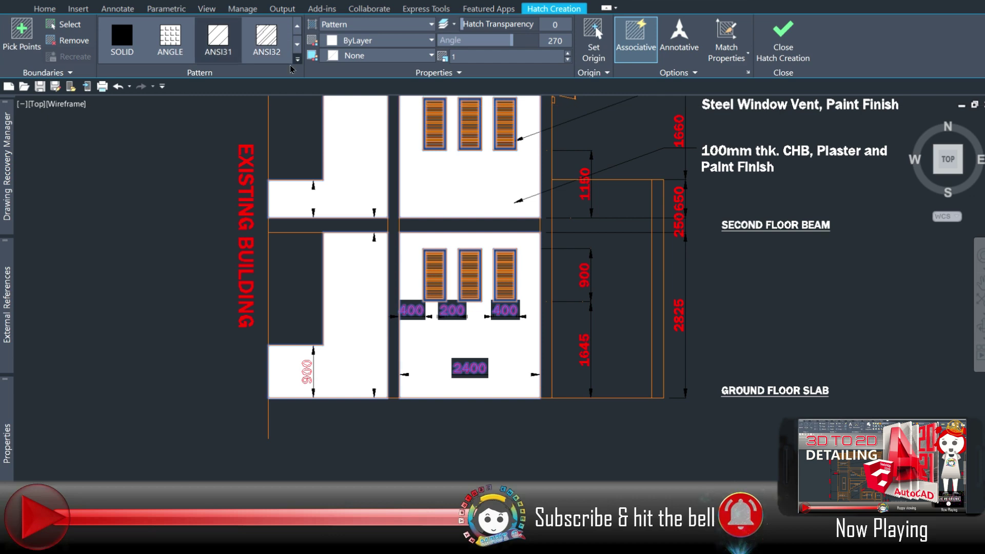
scroll(287, 42, "down", 2)
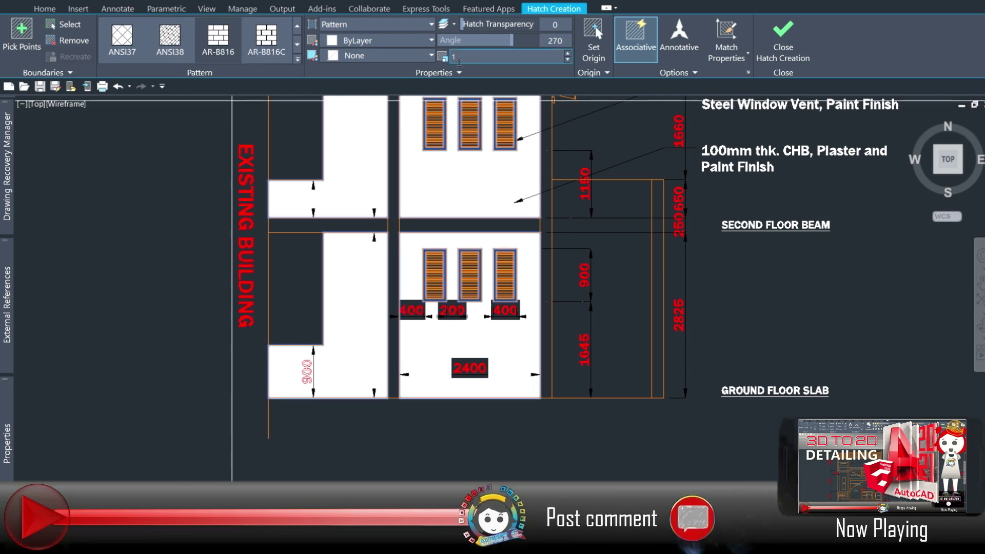
Enlarge the AR-B816 brick hatch step by step, starting from .6
type(".6")
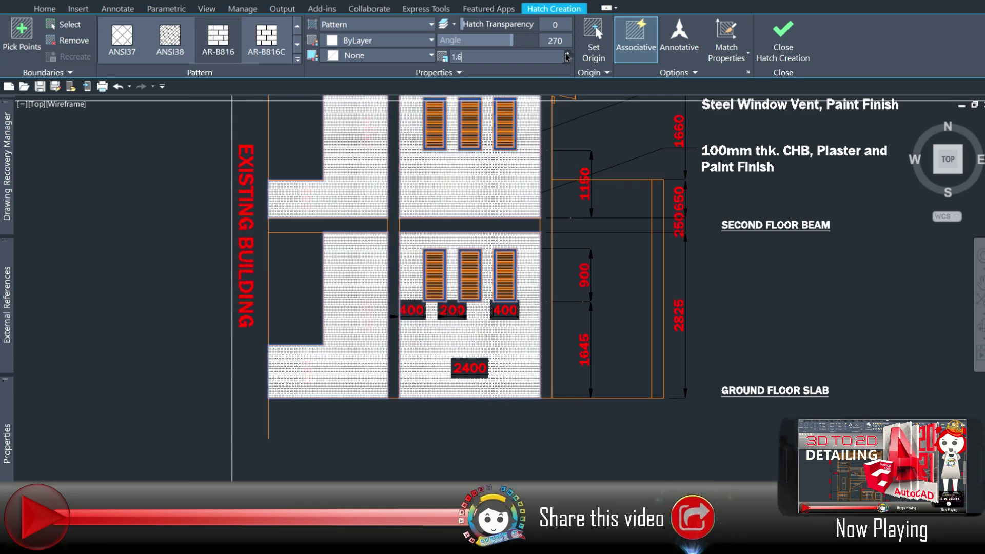
left_click(567, 54)
left_click(567, 55)
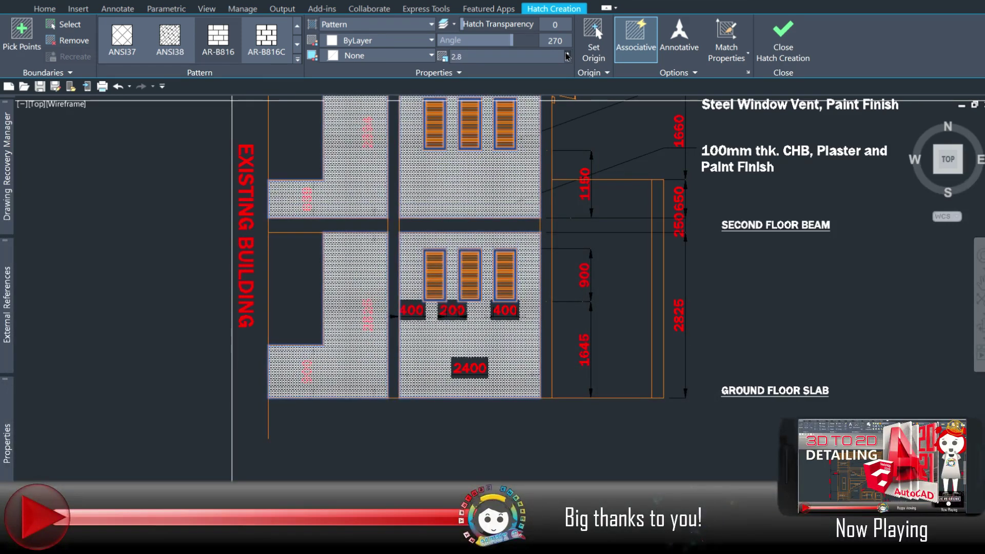
left_click(567, 53)
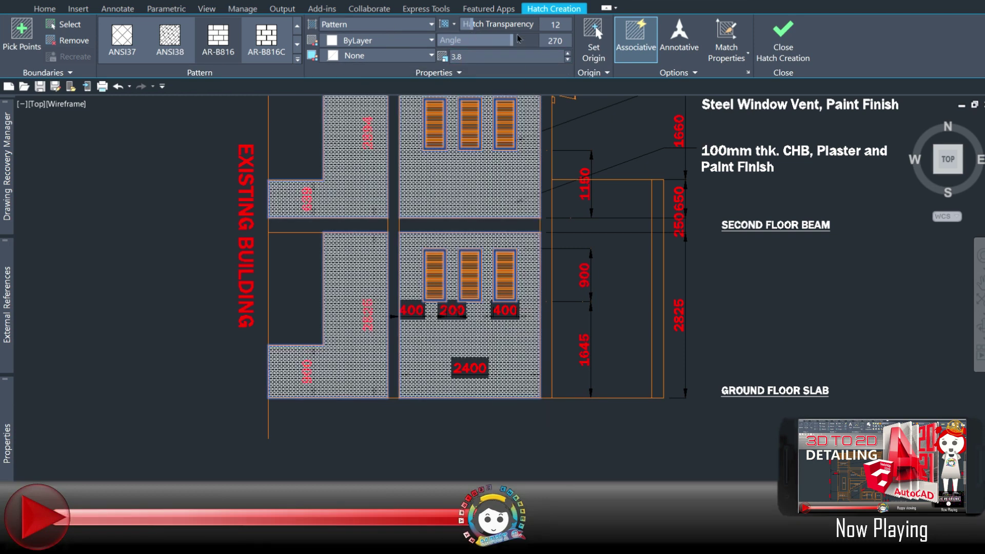
left_click(566, 54)
left_click(565, 55)
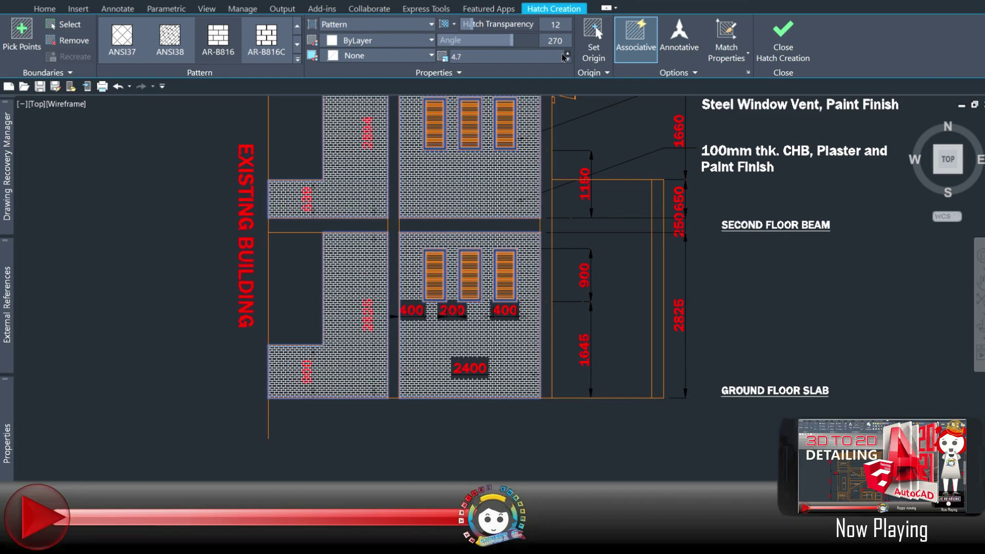
left_click(566, 55)
left_click(565, 54)
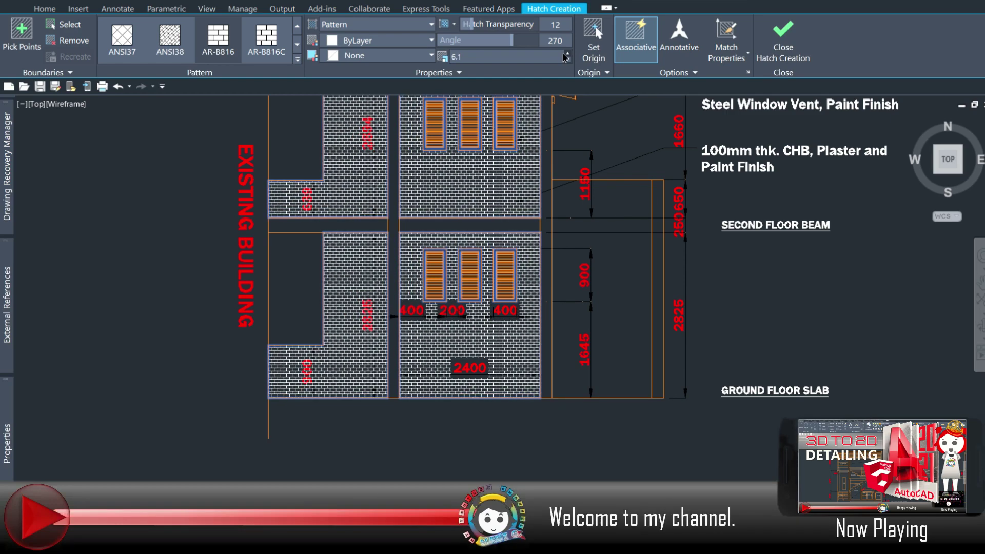
left_click(566, 55)
left_click(566, 55)
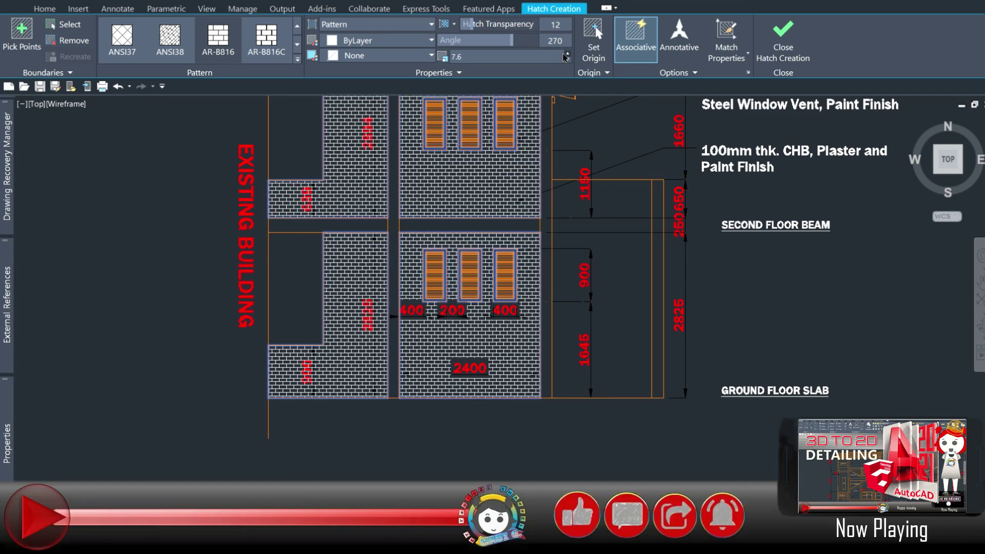
left_click(567, 55)
left_click(566, 55)
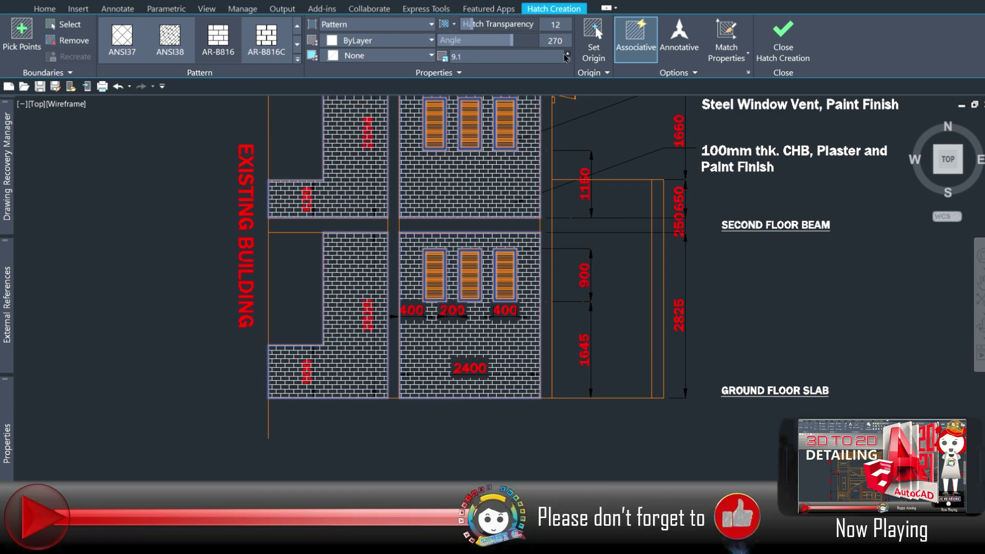
left_click(568, 58)
left_click(568, 59)
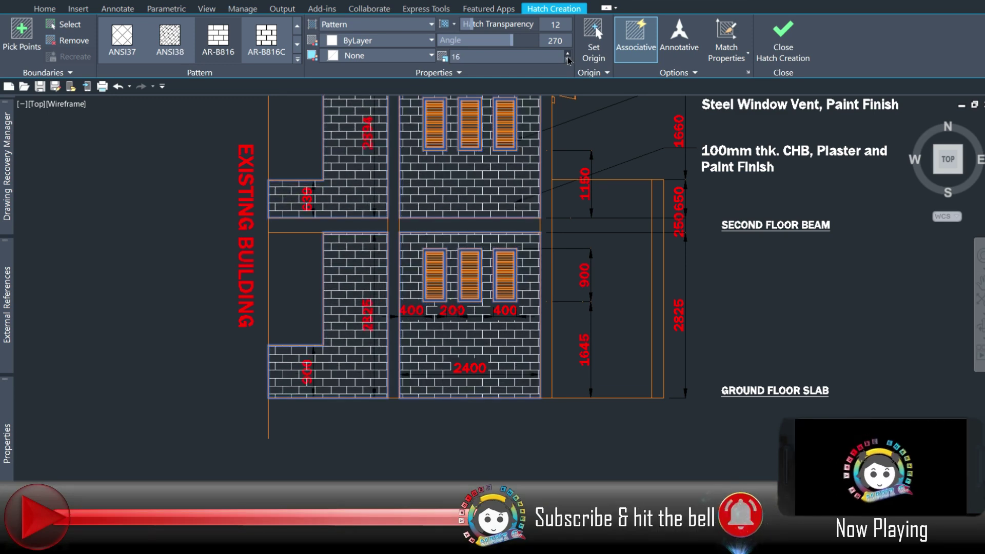
left_click(568, 59)
Raise the brick hatch scale to 64
left_click(567, 63)
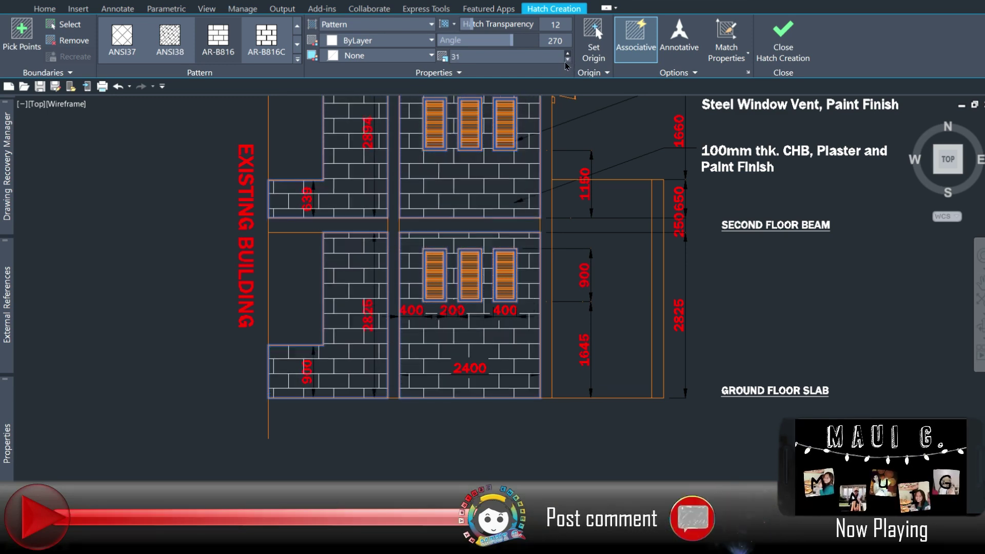
left_click(566, 64)
left_click(567, 64)
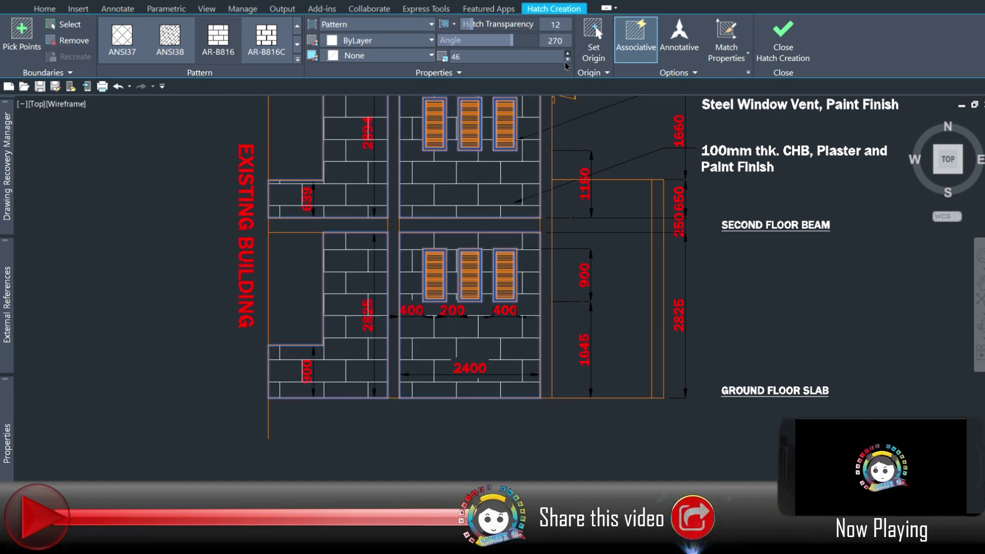
left_click(567, 64)
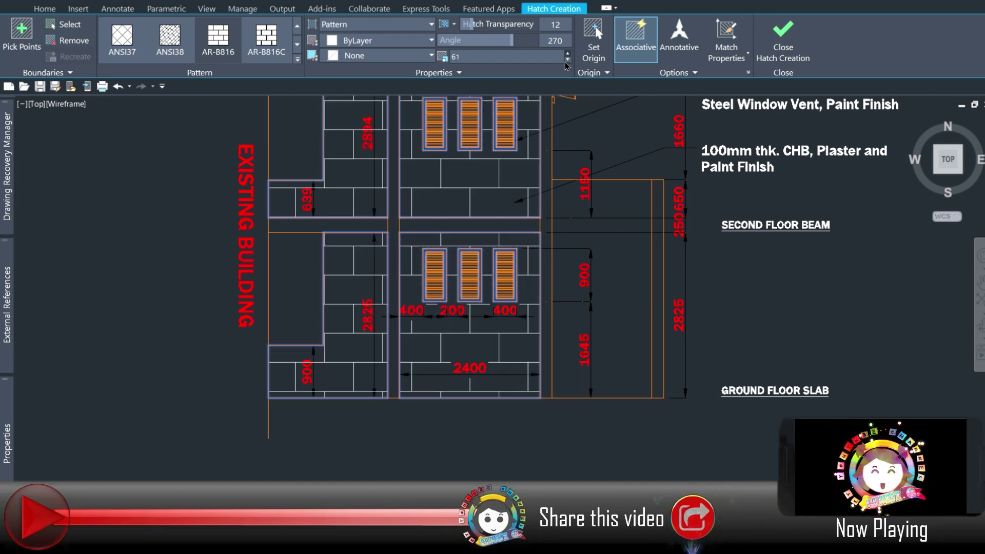
left_click(567, 63)
left_click(548, 60)
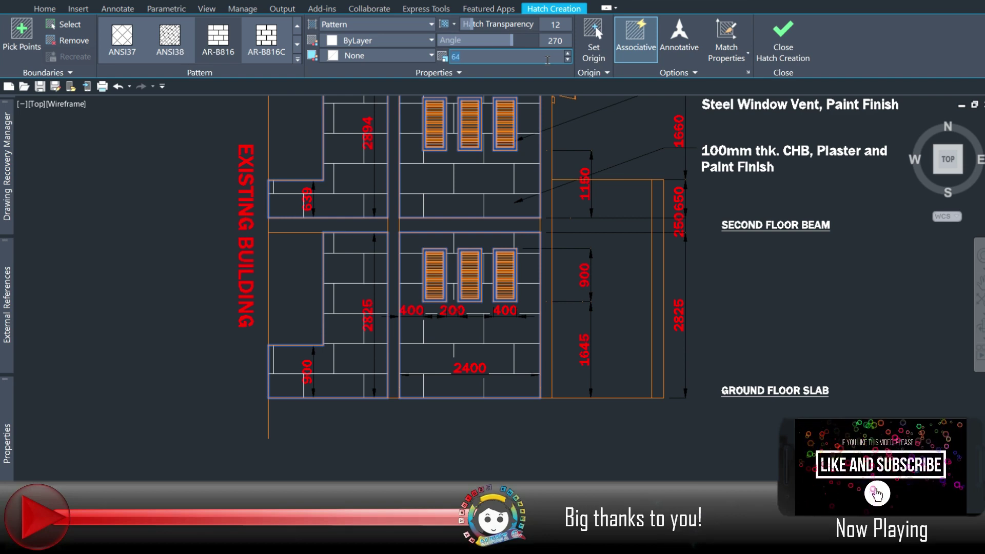
Set the hatch scale to 40 and apply the brick hatch
type("40")
key("Return")
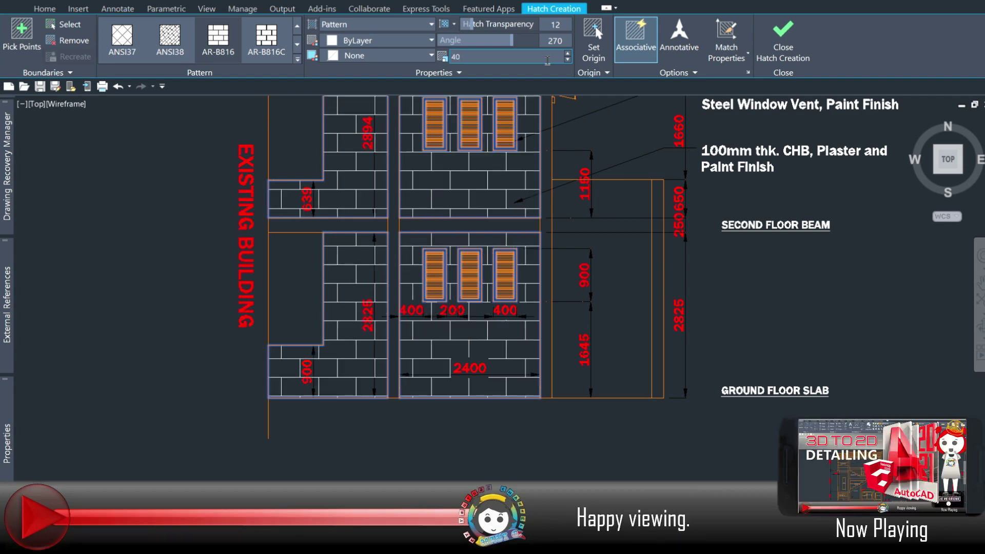
type("3")
key("Return")
key("Return")
Assign the brick wall hatch to the HATCH 30% layer, then deselect it
scroll(488, 277, "down", 5)
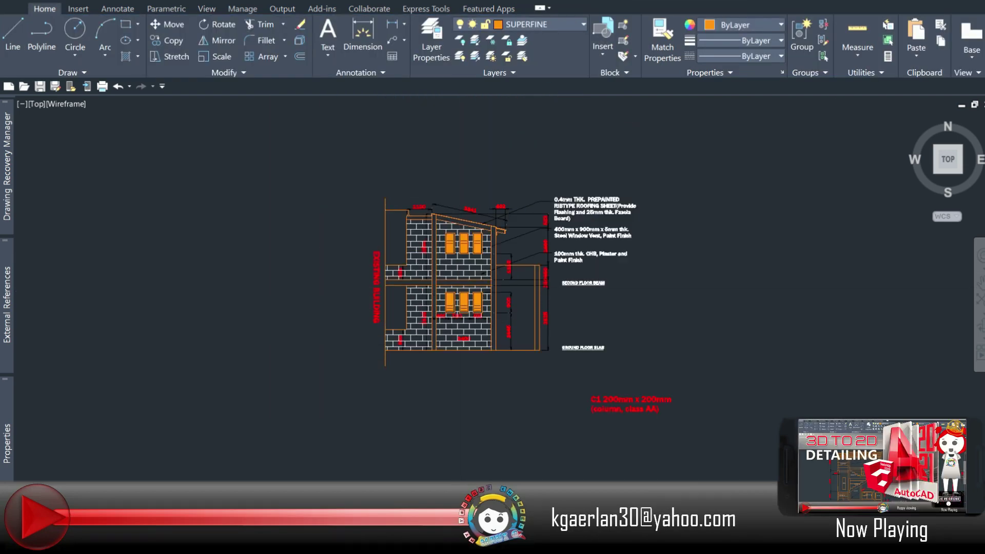
scroll(487, 277, "up", 2)
scroll(488, 277, "down", 4)
middle_click_drag(641, 195, 638, 307)
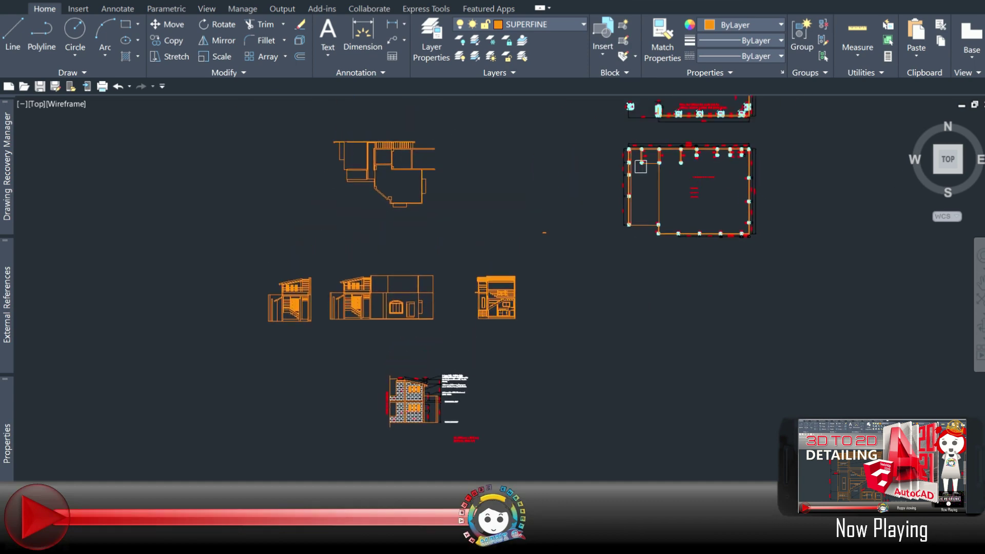
scroll(641, 287, "up", 3)
scroll(791, 257, "up", 3)
scroll(790, 256, "up", 3)
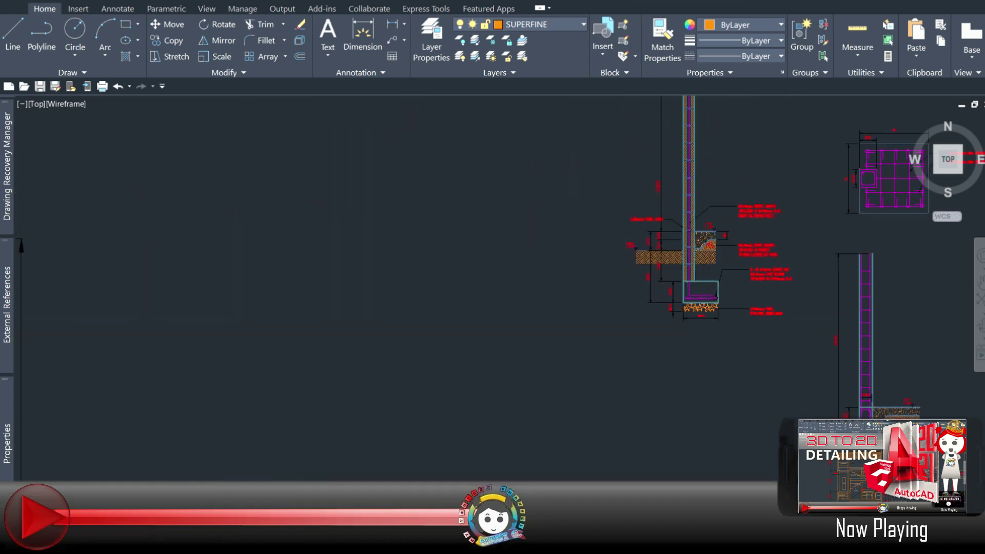
scroll(791, 256, "up", 2)
scroll(791, 257, "down", 2)
scroll(390, 293, "down", 3)
scroll(387, 348, "down", 2)
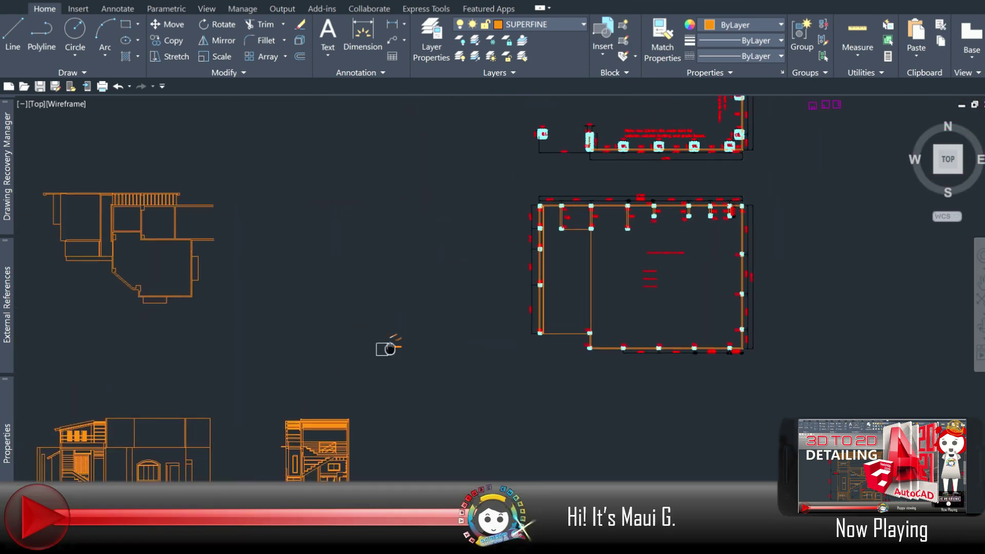
scroll(388, 344, "down", 2)
scroll(389, 333, "up", 4)
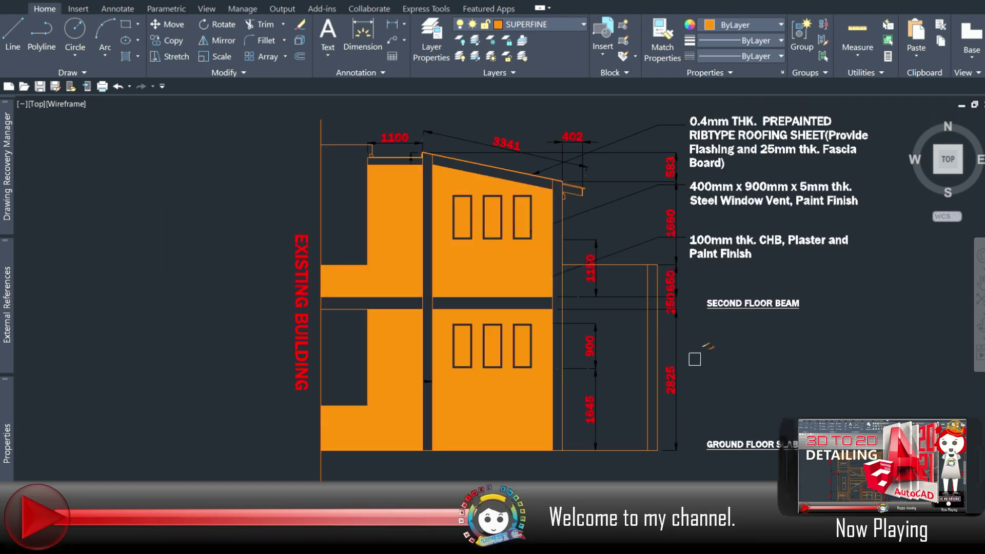
left_click(439, 281)
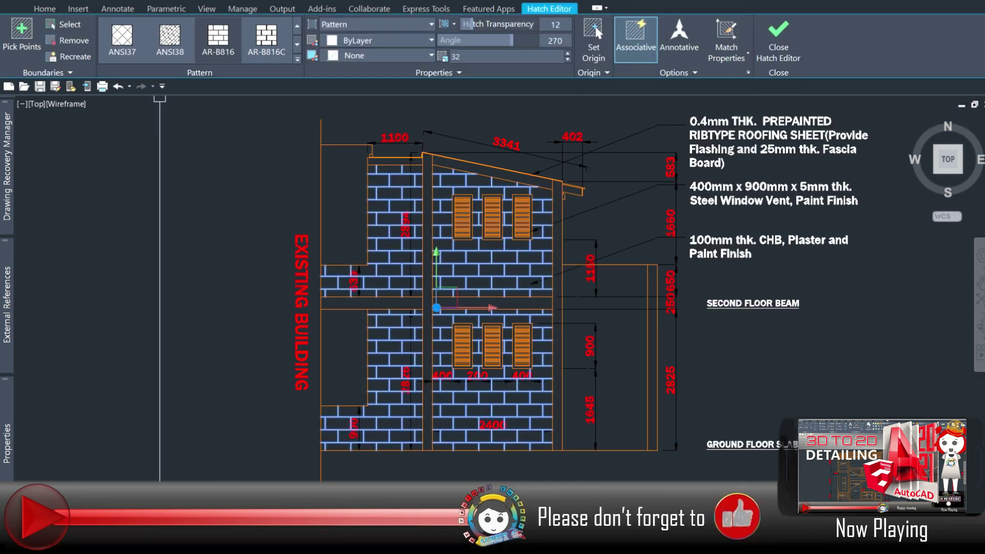
left_click(42, 10)
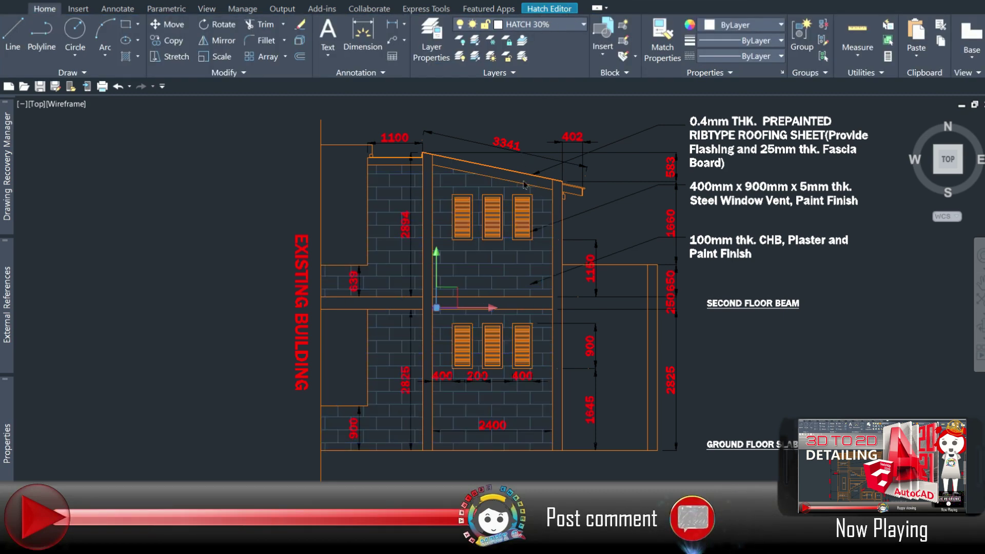
key("Escape")
Erase the material note texts beside the brick elevation with a crossing window
middle_click_drag(595, 298, 557, 248)
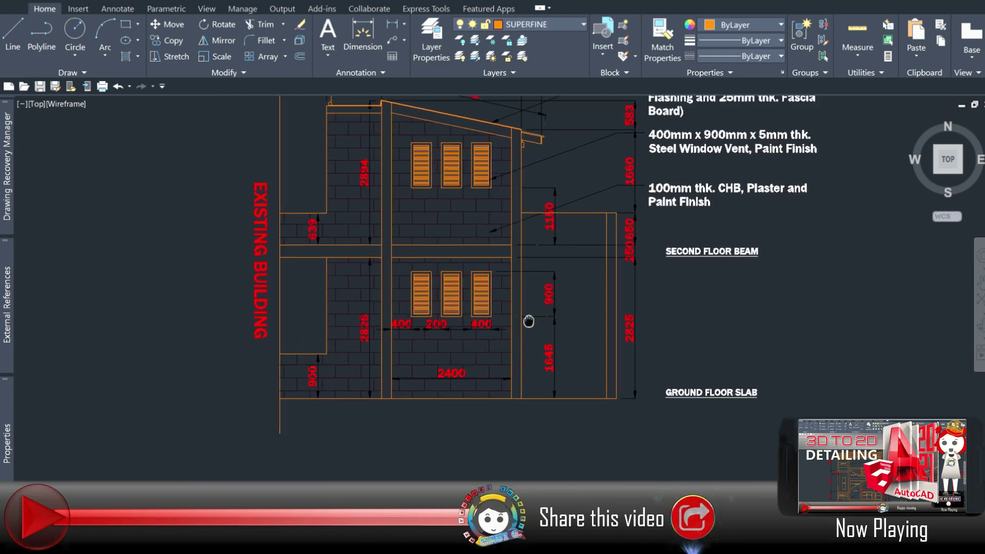
scroll(524, 325, "down", 3)
scroll(616, 358, "up", 3)
middle_click_drag(570, 354, 633, 362)
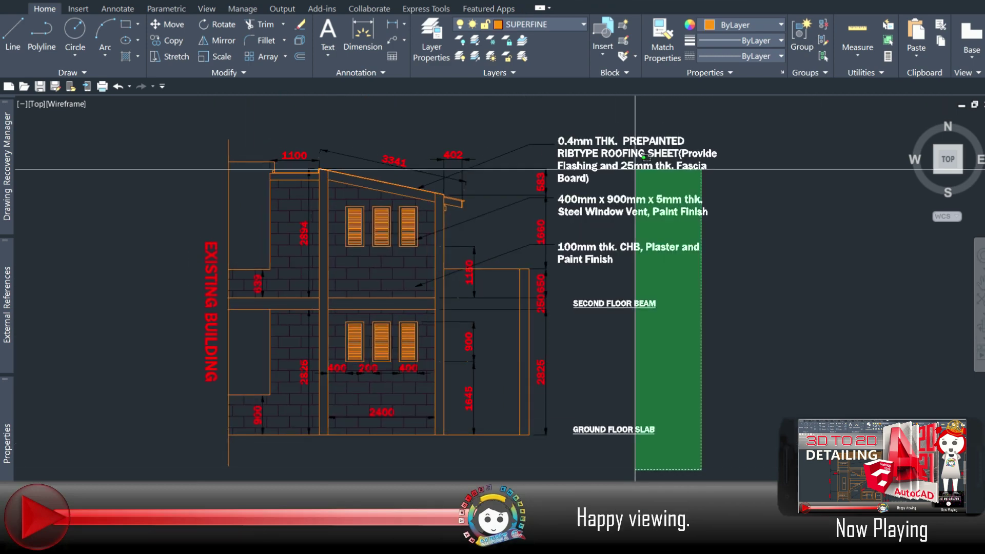
left_click_drag(703, 472, 575, 129)
key("Delete")
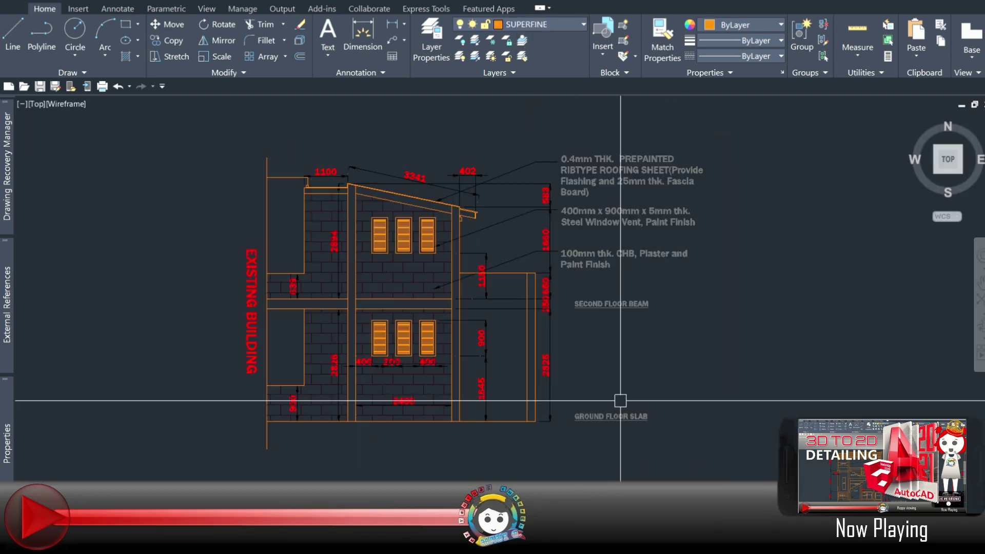
Pan and zoom to bring the staircase elevation into view
scroll(621, 401, "up", 2)
middle_click_drag(620, 401, 610, 352)
scroll(644, 277, "down", 5)
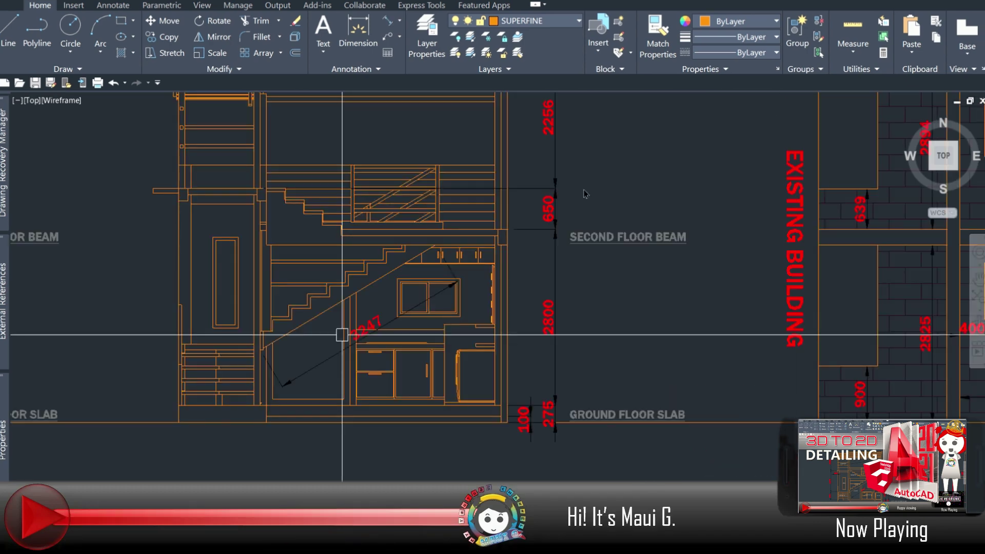
Copy the GROUND FLOOR SLAB label upward beside the stair elevation
scroll(341, 336, "down", 3)
scroll(513, 411, "up", 3)
scroll(395, 353, "up", 2)
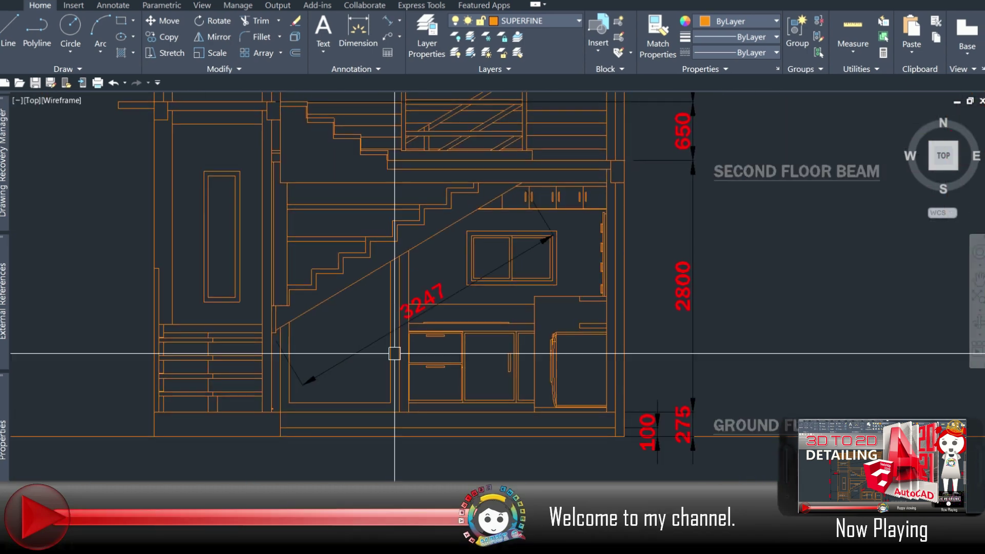
scroll(396, 354, "down", 3)
scroll(366, 359, "down", 2)
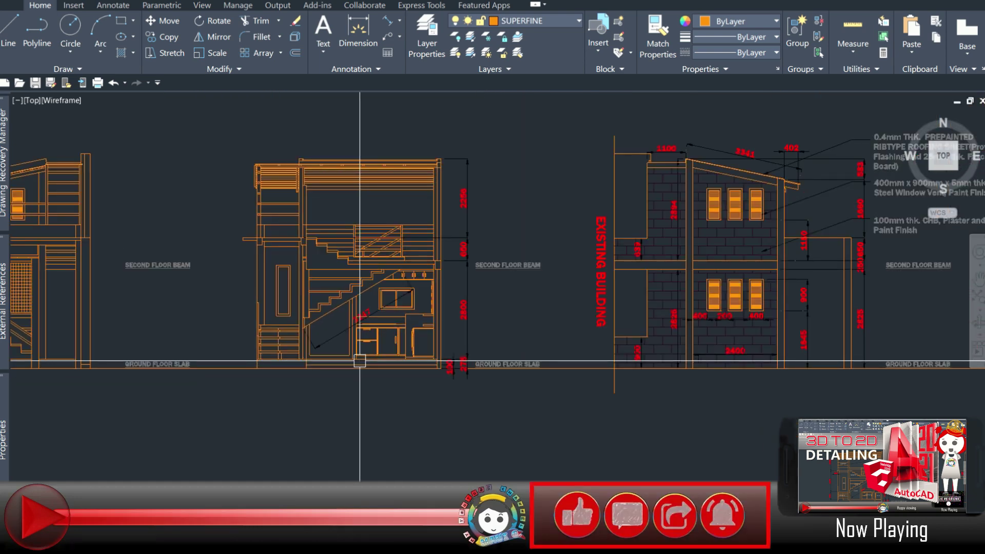
scroll(359, 361, "up", 3)
middle_click_drag(367, 363, 484, 352)
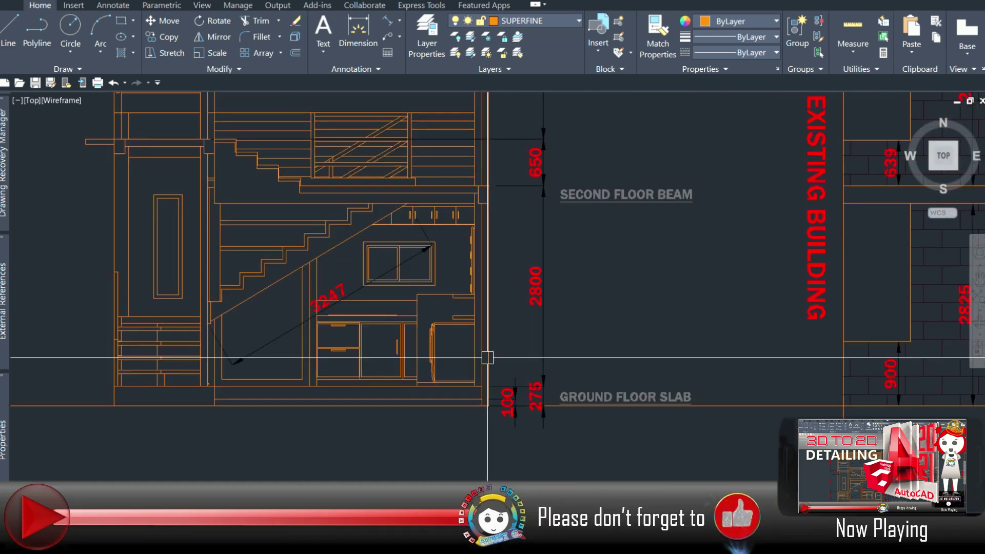
scroll(484, 352, "down", 4)
scroll(540, 359, "up", 4)
left_click(411, 357)
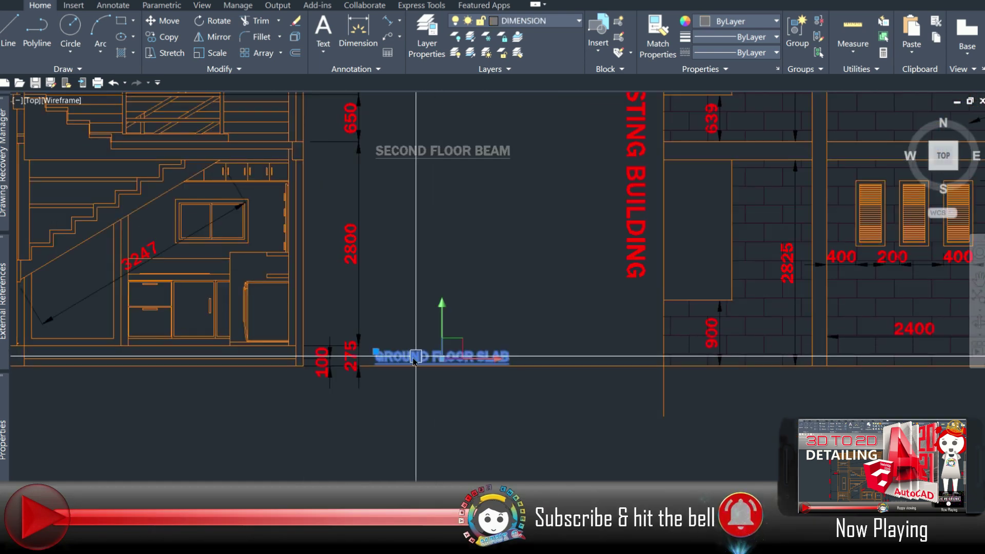
left_click(377, 362)
left_click(402, 235)
Retype the copied label to read W2
double_click(429, 241)
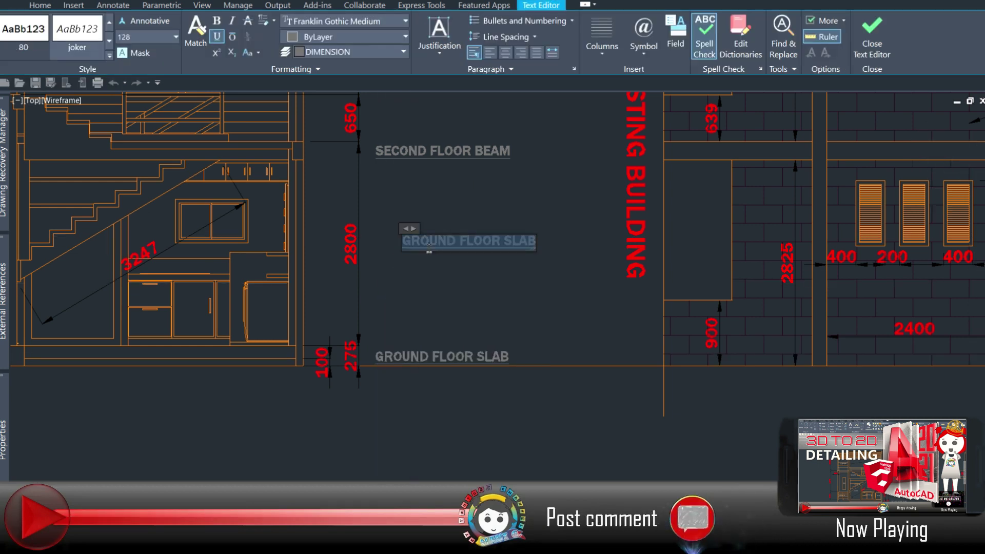
type("WINDOW")
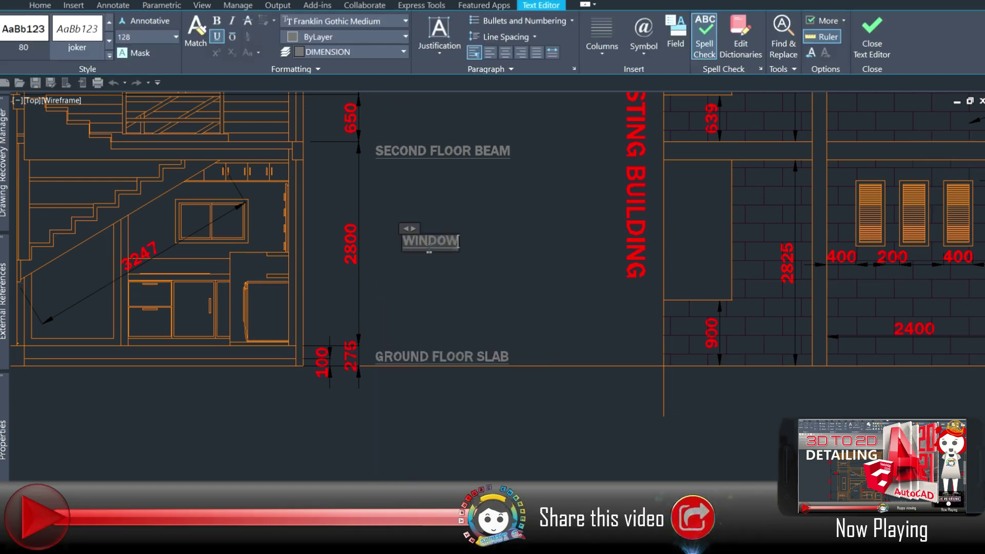
key("BackSpace")
key("BackSpace")
key("BackSpace")
type("2")
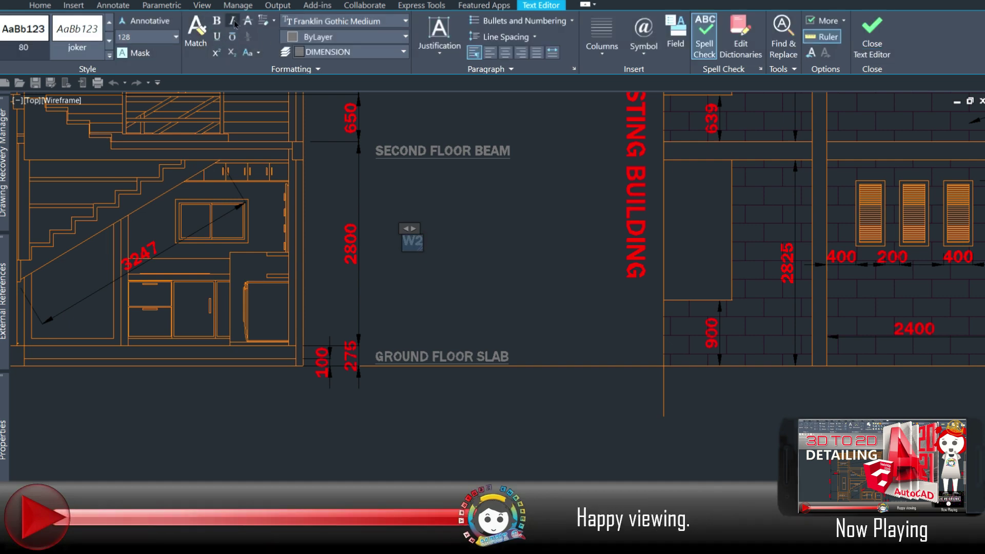
Move the W2 label onto the under-stair window and copy it to the cabinets
left_click(504, 277)
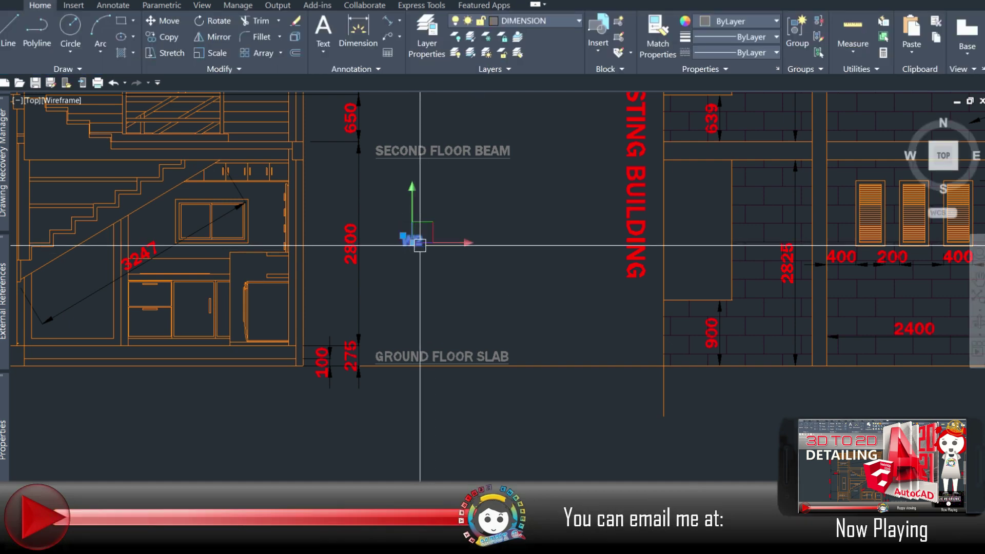
left_click(412, 241)
scroll(205, 234, "up", 5)
left_click(273, 234)
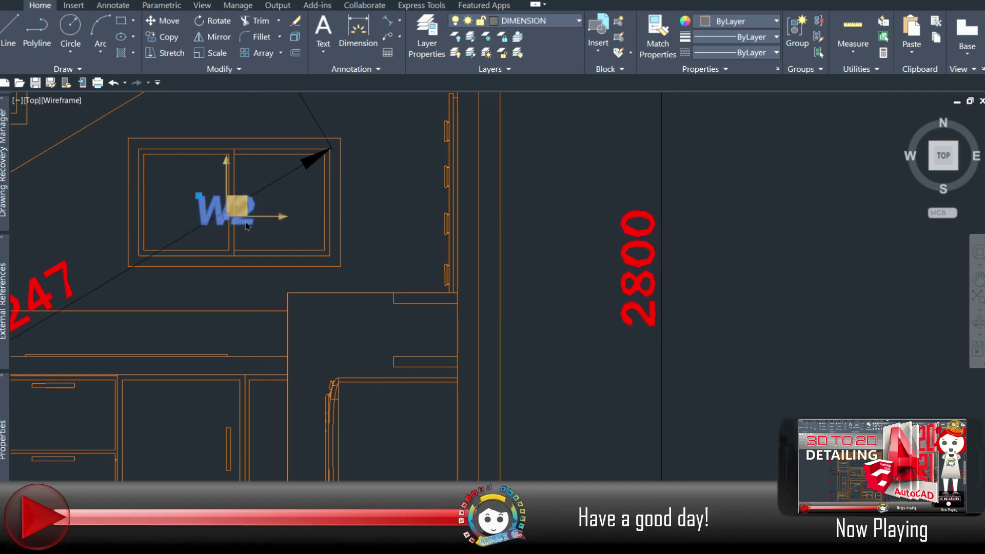
scroll(247, 226, "down", 2)
left_click(253, 235)
scroll(402, 304, "up", 2)
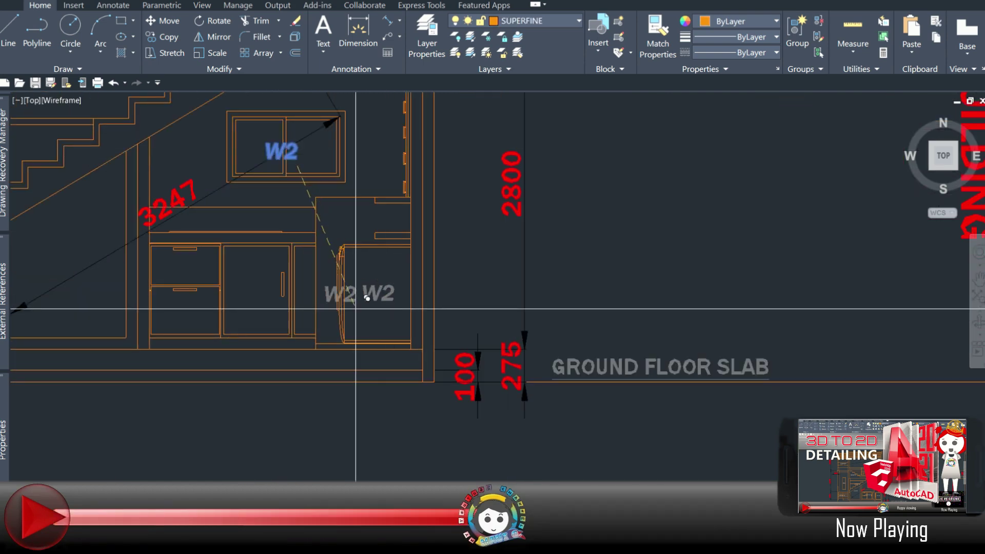
left_click(282, 277)
Edit the lower cabinet and appliance copies to read CABINET 1 and W.M
scroll(281, 295, "down", 2)
middle_click_drag(281, 295, 302, 313)
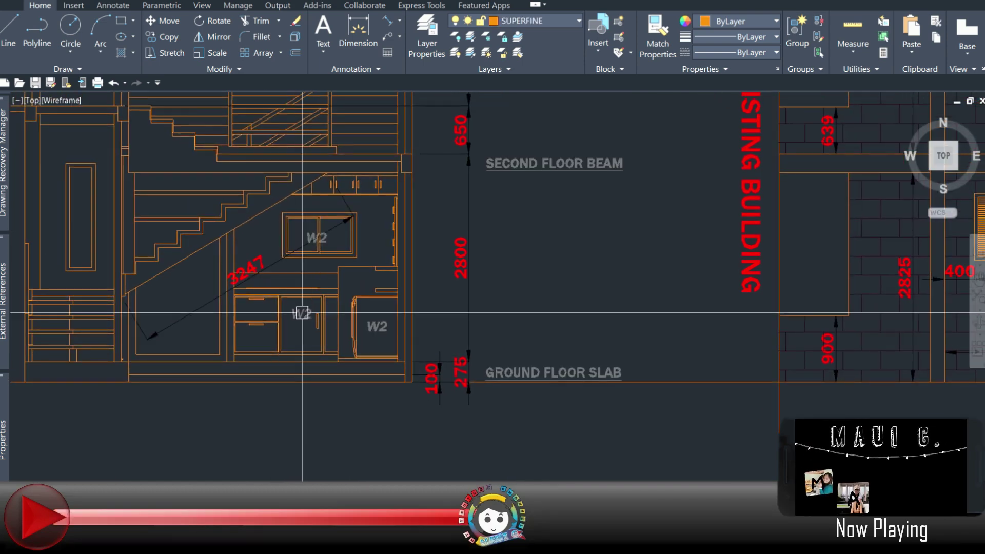
double_click(303, 313)
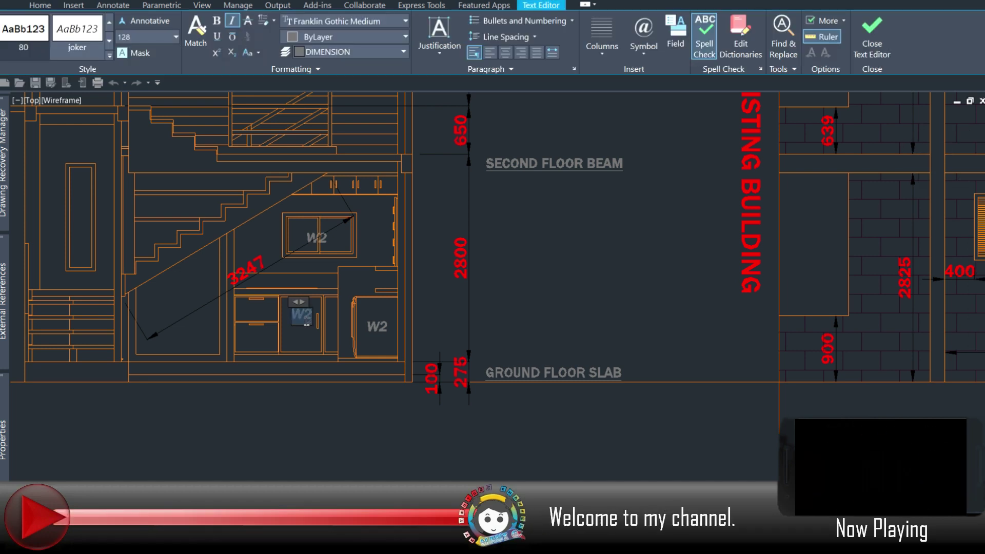
type("ca")
key("BackSpace")
key("BackSpace")
type("CABINET")
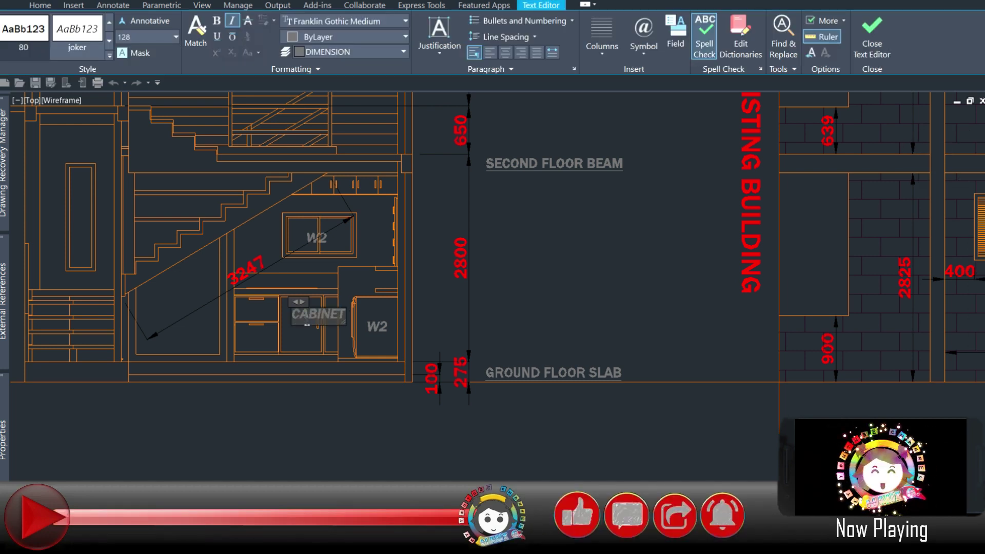
type("1")
left_click(511, 275)
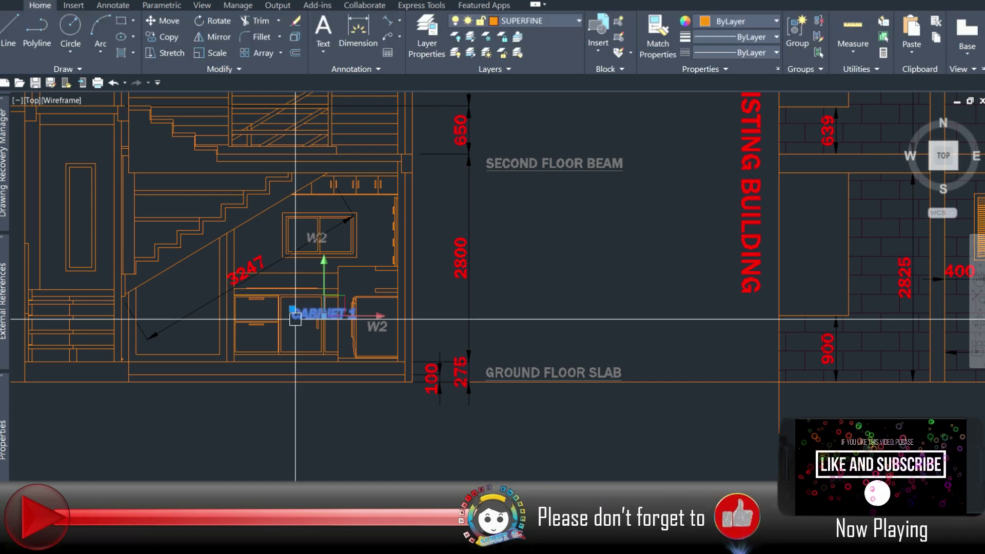
double_click(377, 326)
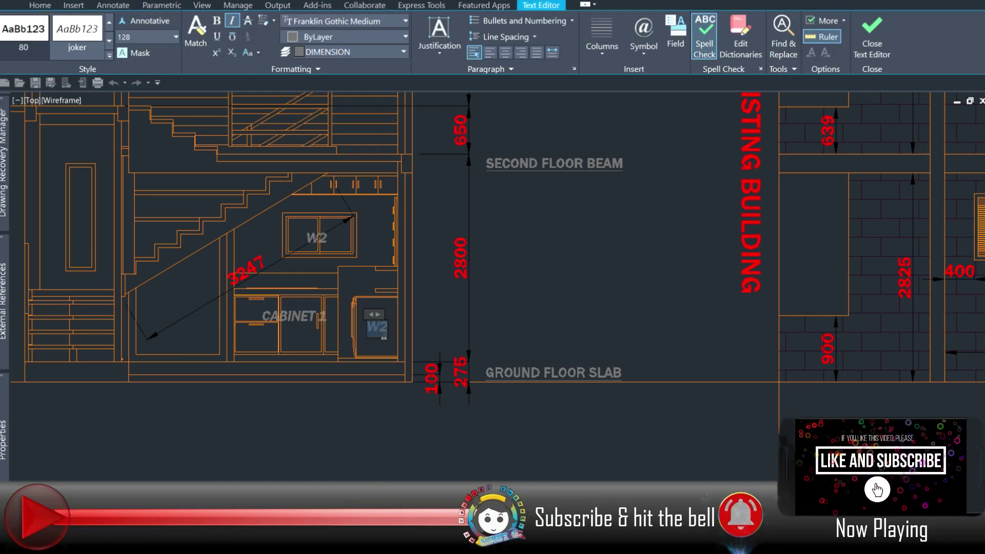
type("re")
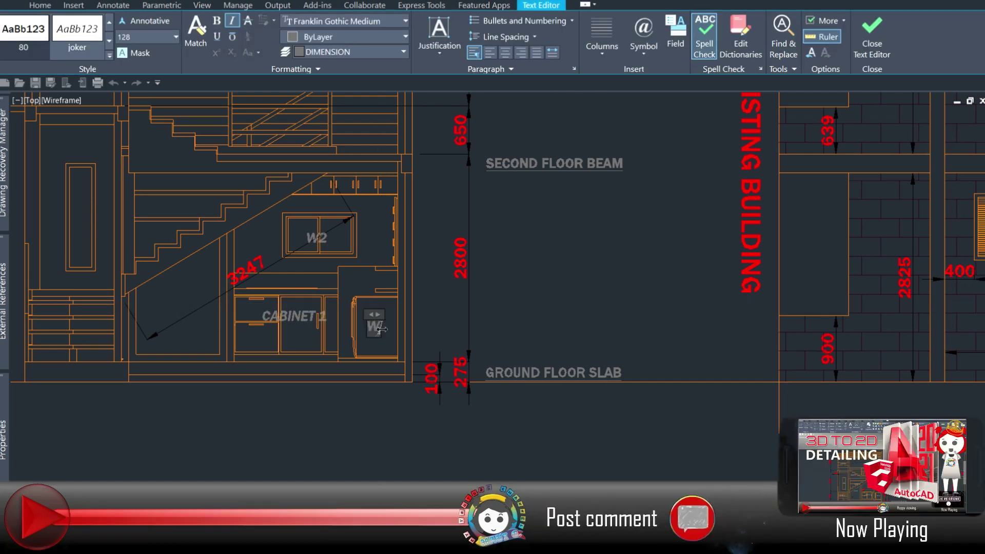
left_click(382, 329)
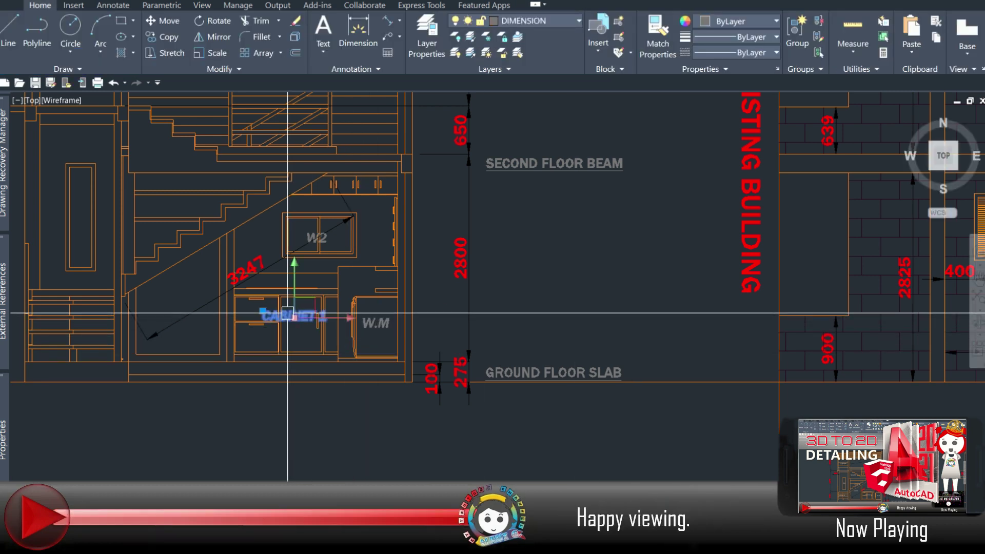
Change the upper cabinet label to CABINET 2
scroll(370, 181, "up", 3)
double_click(377, 188)
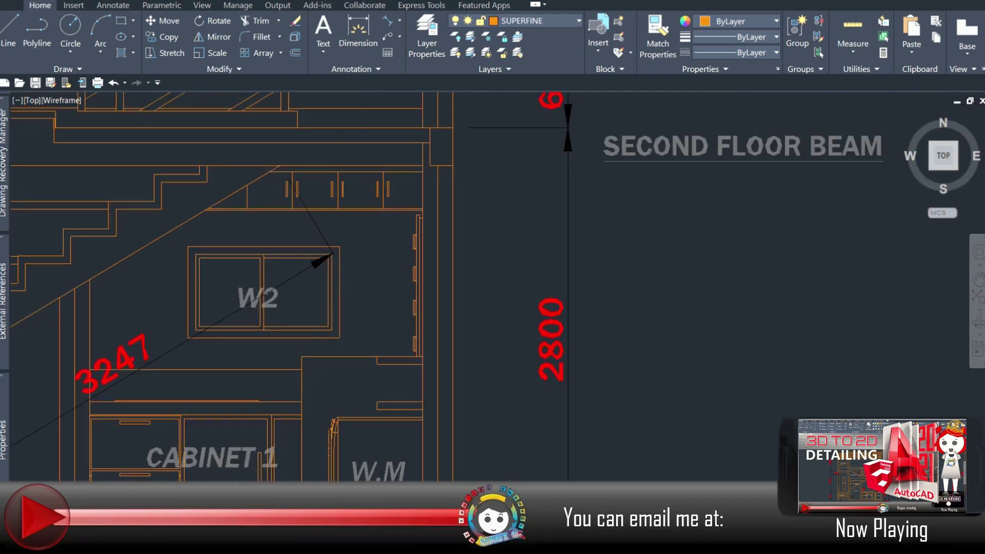
key("BackSpace")
type("2")
scroll(406, 390, "down", 2)
scroll(340, 292, "down", 5)
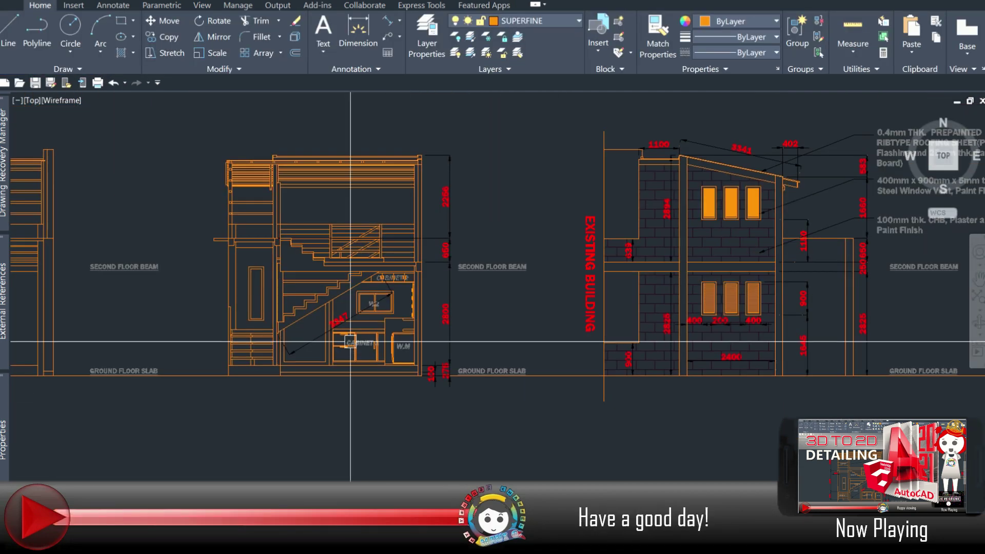
scroll(341, 293, "up", 5)
scroll(345, 340, "down", 4)
scroll(345, 341, "up", 3)
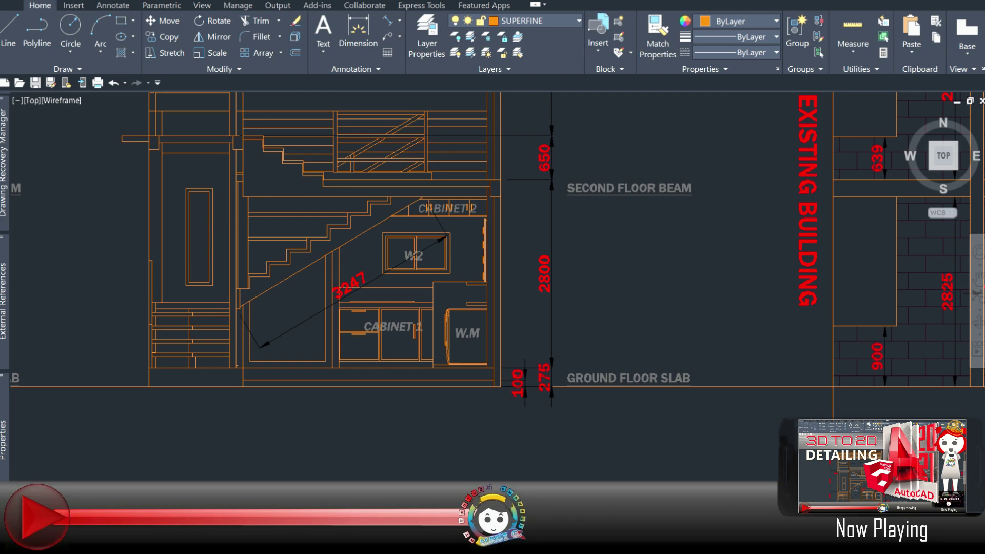
left_click(393, 331)
scroll(172, 331, "up", 2)
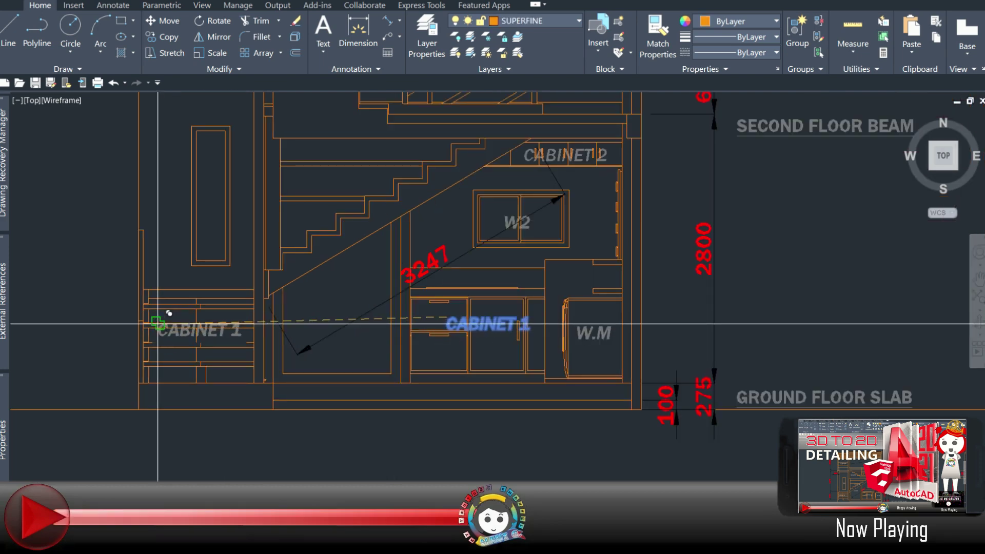
Place a CABINET 1 copy on the lower flight and retype it STAIR 1
left_click(190, 329)
scroll(191, 330, "up", 2)
double_click(159, 333)
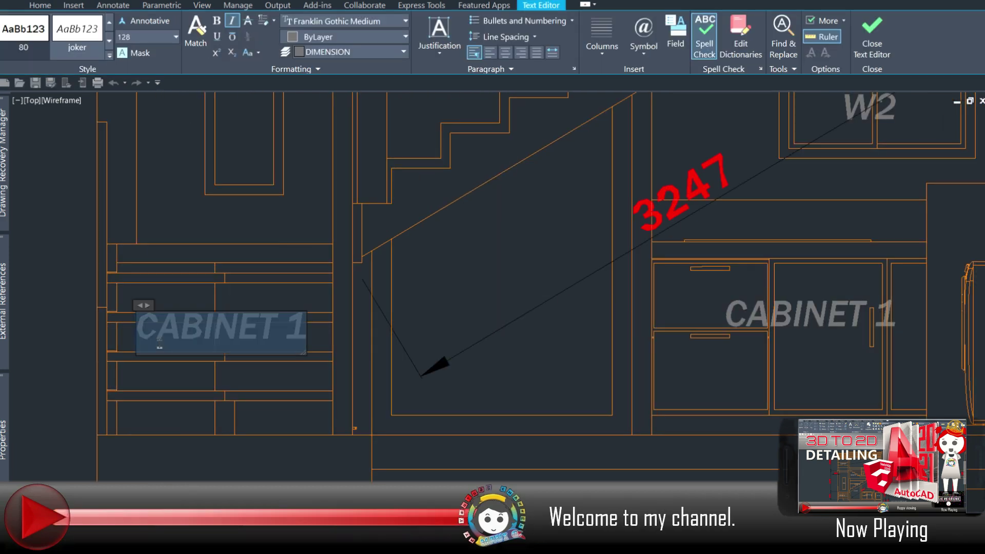
type("STAIR1")
left_click(389, 301)
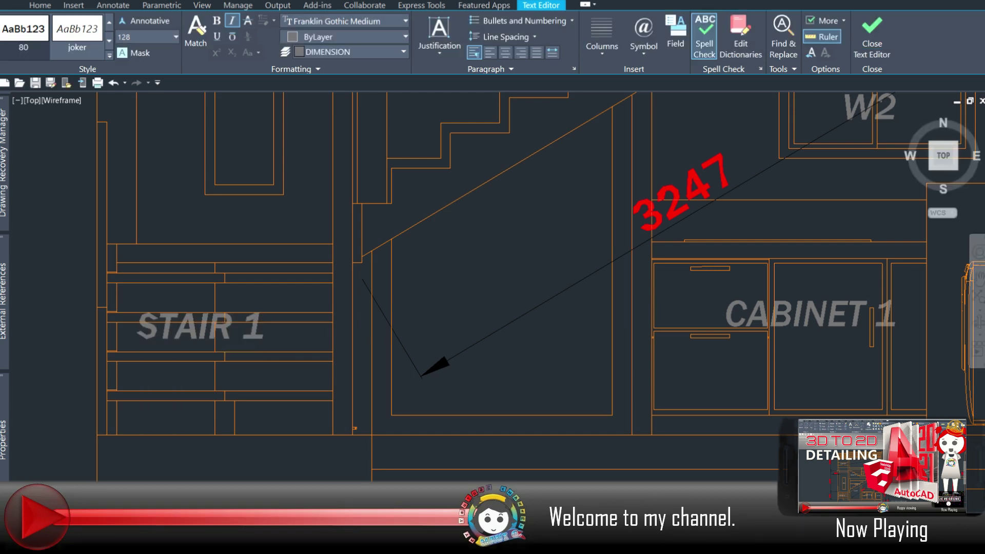
Relabel the middle flight's copy as STAIR 2
scroll(389, 301, "down", 5)
scroll(388, 301, "up", 2)
scroll(268, 370, "up", 3)
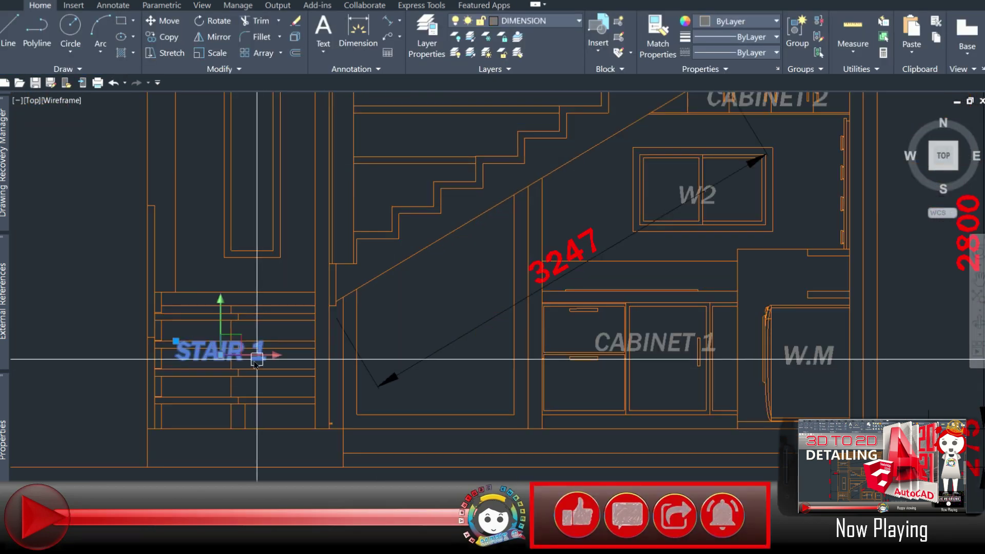
scroll(452, 277, "down", 4)
scroll(437, 275, "up", 2)
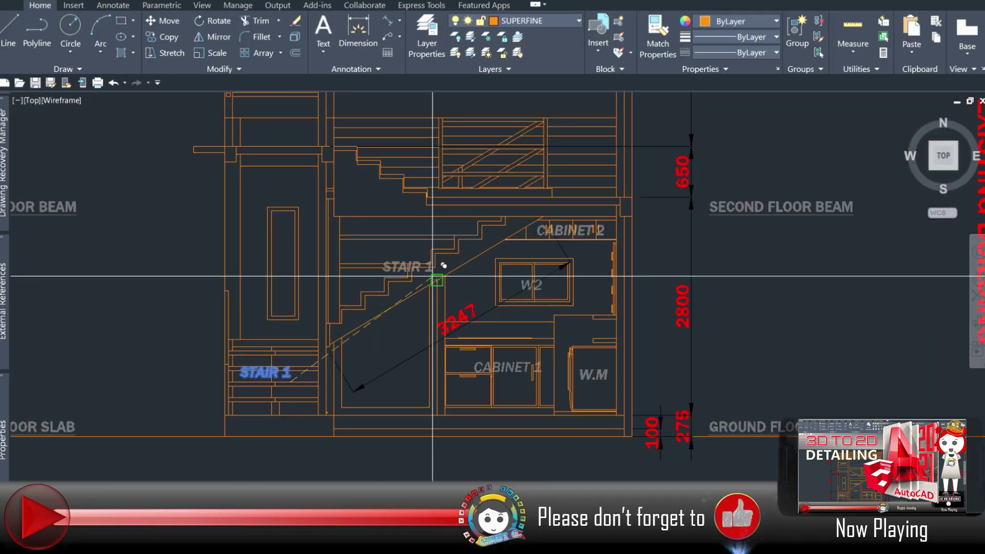
scroll(438, 269, "up", 3)
double_click(418, 272)
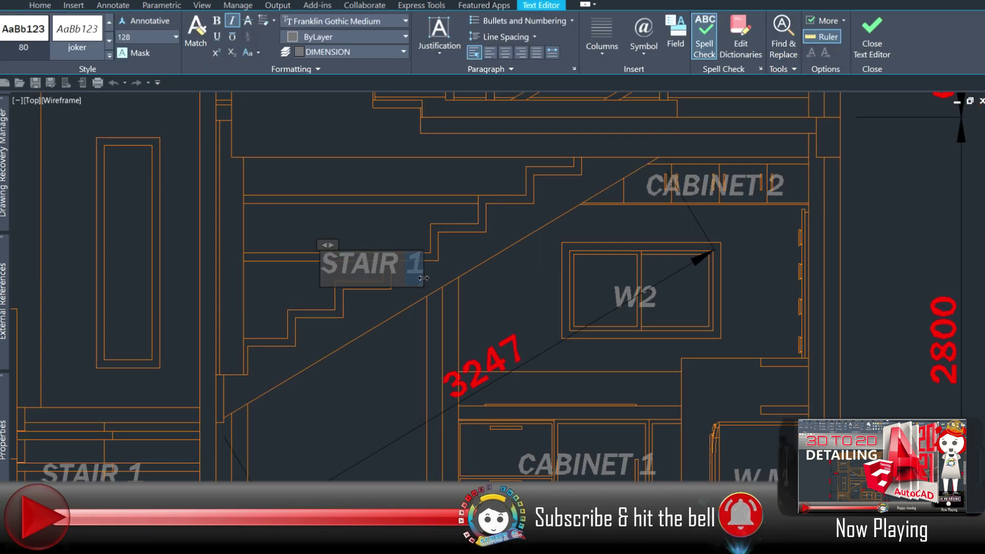
type("2")
left_click(423, 286)
Copy STAIR 2 to the top flight and retype it STAIR 3
left_click(401, 261)
middle_click_drag(436, 224, 446, 394)
left_click(380, 275)
double_click(377, 264)
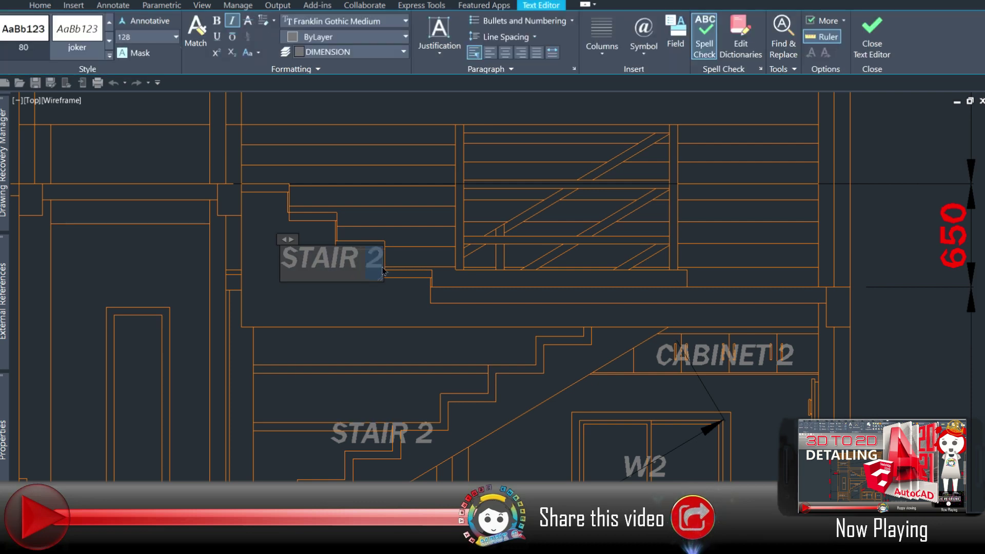
type("3")
left_click(492, 279)
scroll(493, 279, "down", 5)
scroll(443, 361, "up", 3)
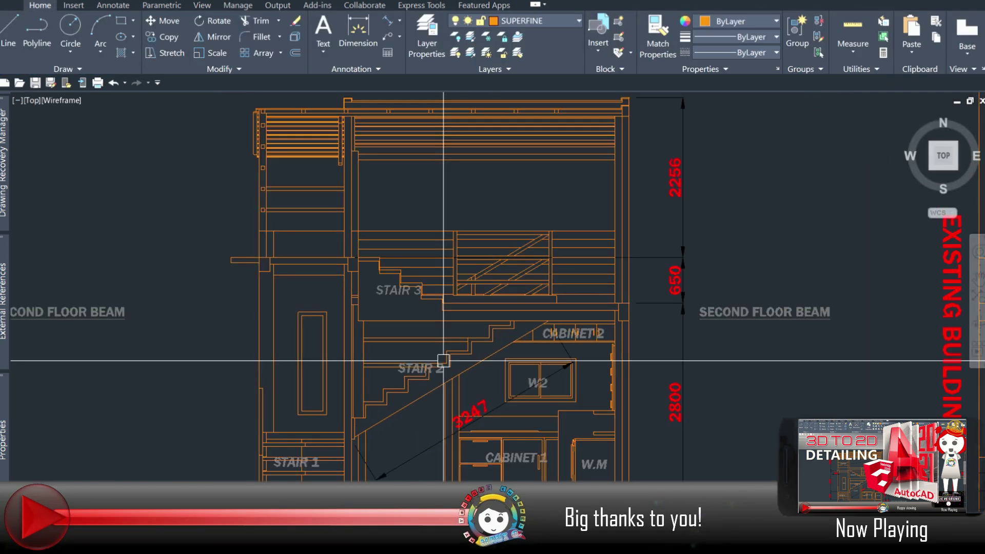
scroll(443, 361, "down", 5)
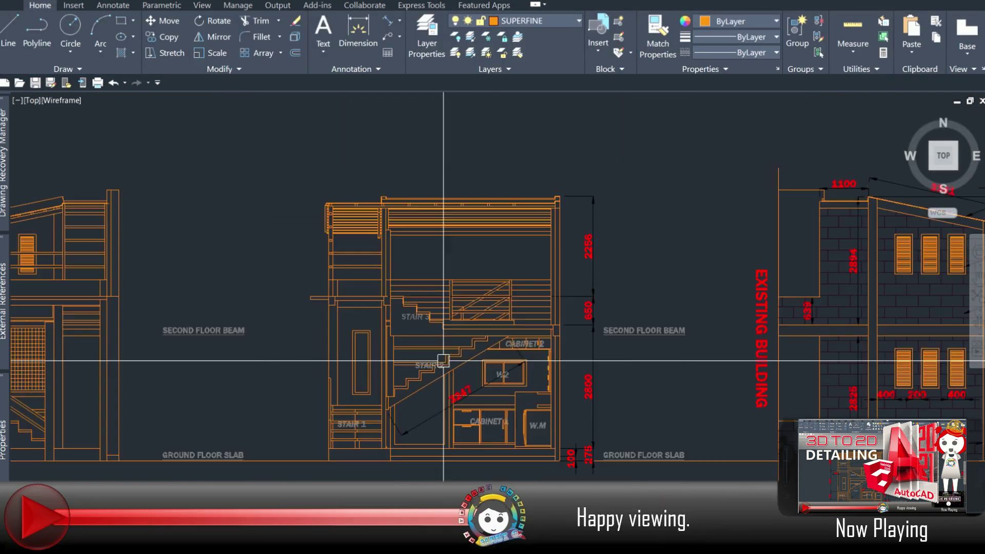
scroll(445, 360, "up", 4)
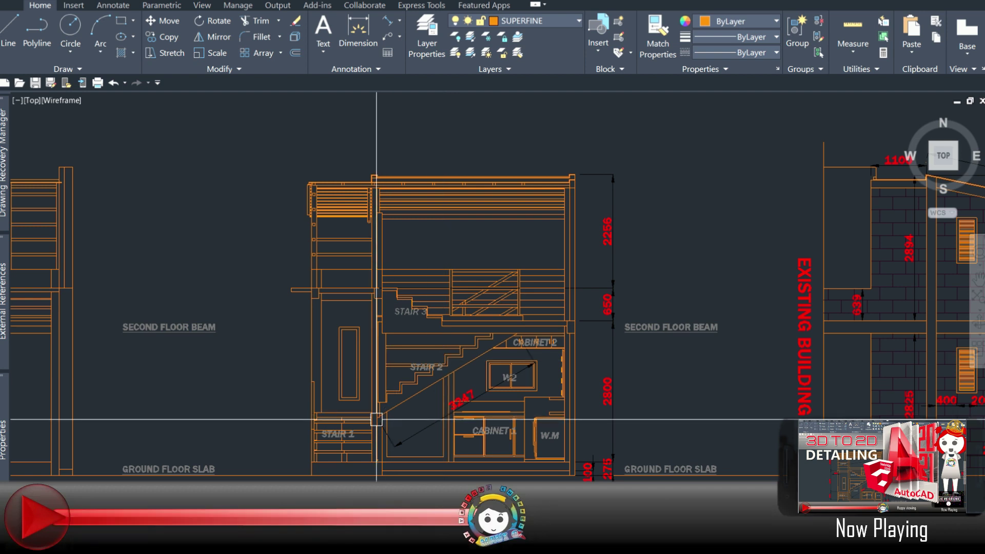
Copy the W2 label into the stair elevation's left window as the W1 tag
scroll(491, 377, "up", 3)
type("co")
key("Return")
left_click(514, 385)
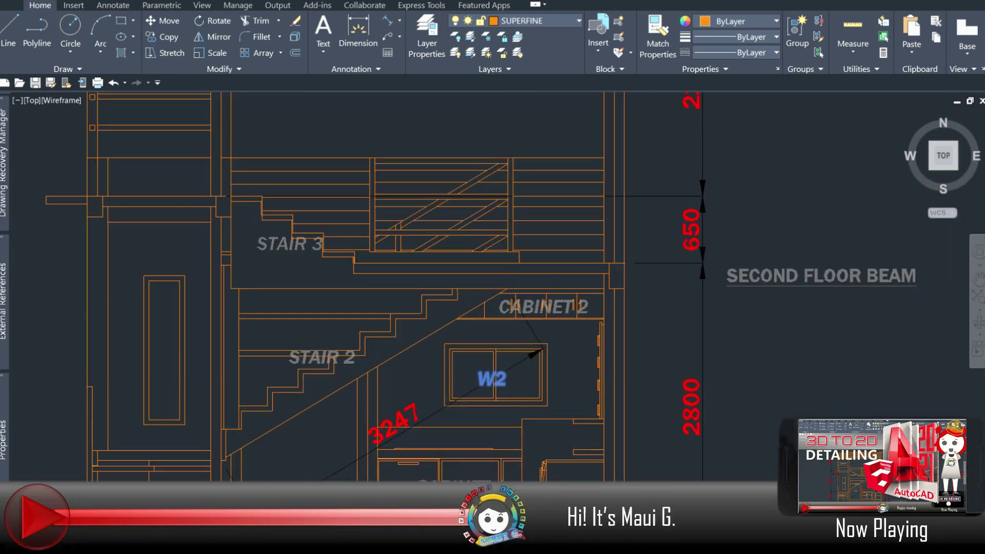
scroll(360, 323, "up", 2)
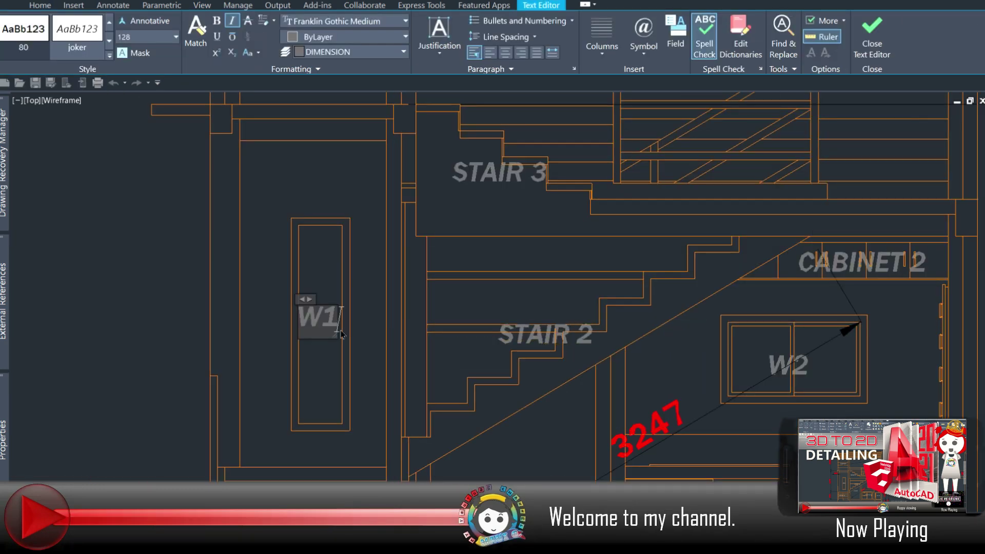
left_click(329, 198)
key("Escape")
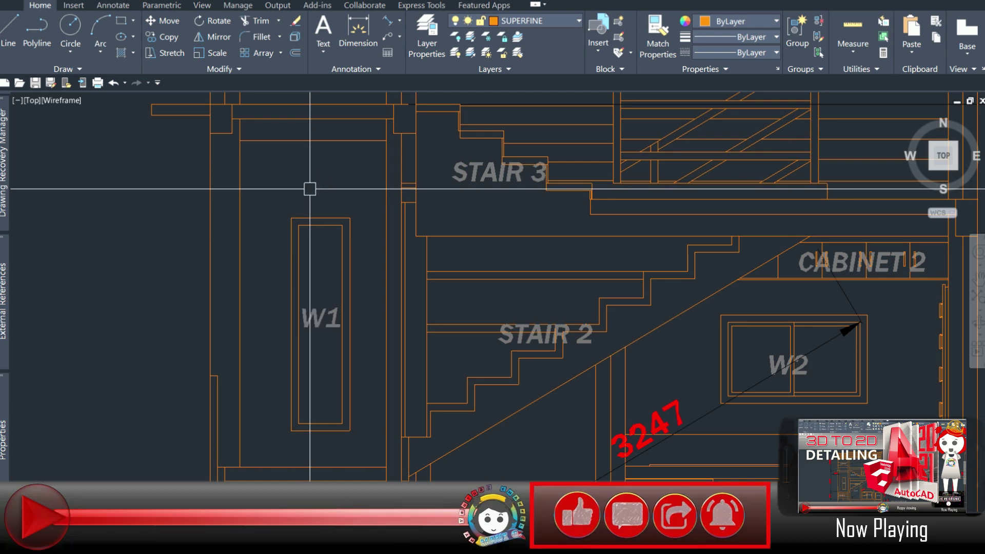
Copy the W1 label onto the canopy and retype it as CANOPY
scroll(323, 257, "down", 5)
scroll(323, 266, "up", 3)
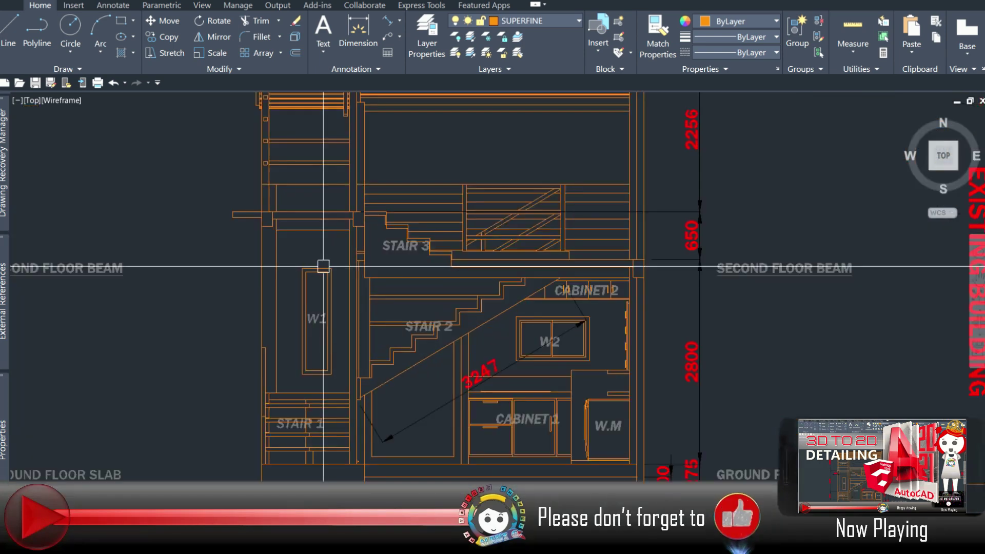
left_click(313, 318)
left_click(306, 312)
scroll(316, 317, "up", 2)
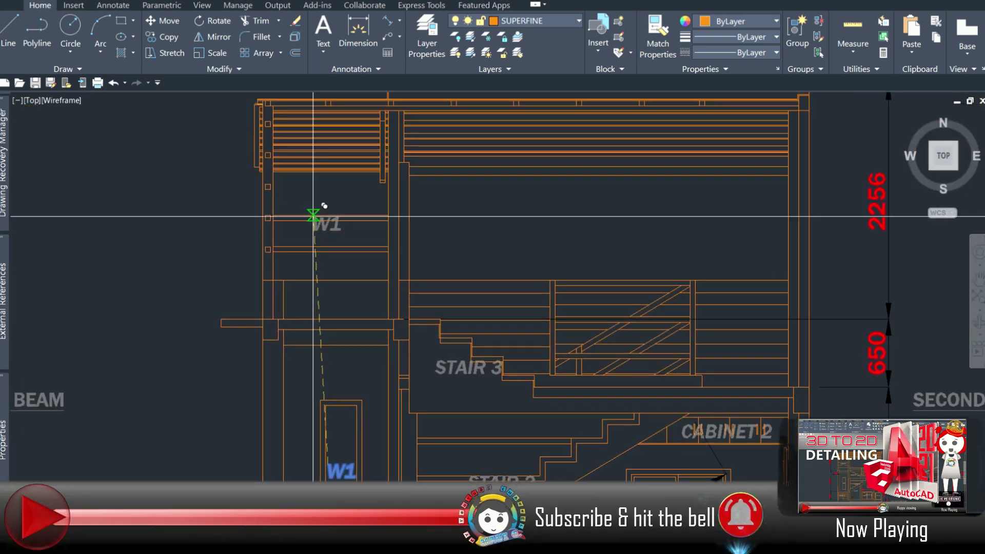
left_click(313, 216)
double_click(318, 226)
type("ca")
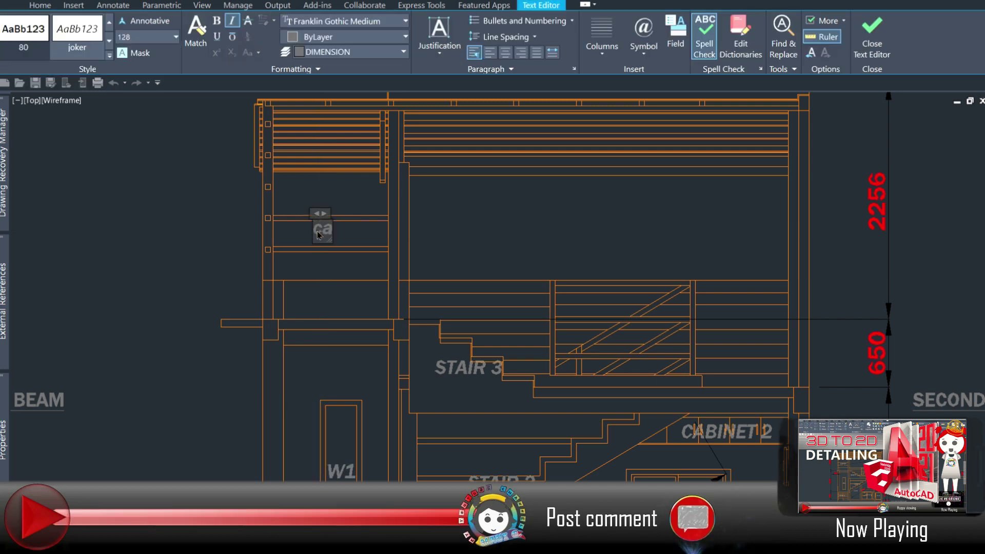
type("PY")
left_click(460, 213)
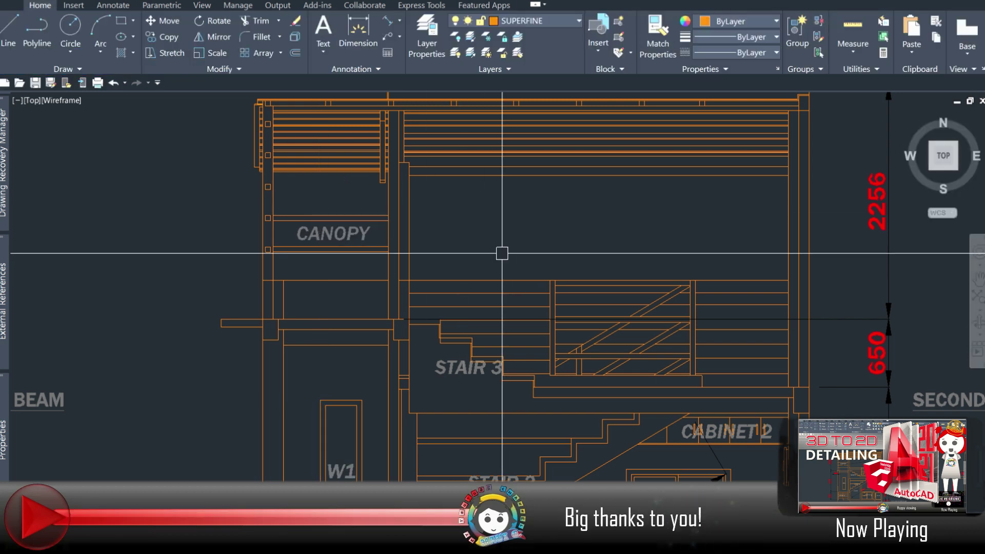
Copy the STAIR 3 label to the under-stair opening and edit it to DOOR
scroll(502, 253, "down", 3)
scroll(358, 220, "up", 2)
scroll(374, 268, "up", 1)
left_click(376, 277)
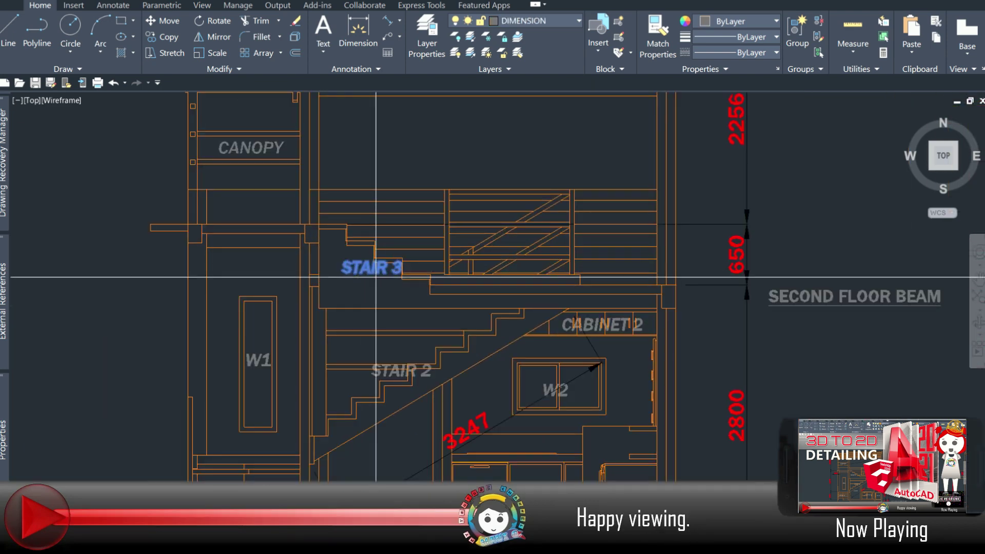
key("Escape")
scroll(381, 286, "down", 3)
scroll(382, 229, "up", 2)
scroll(382, 225, "up", 1)
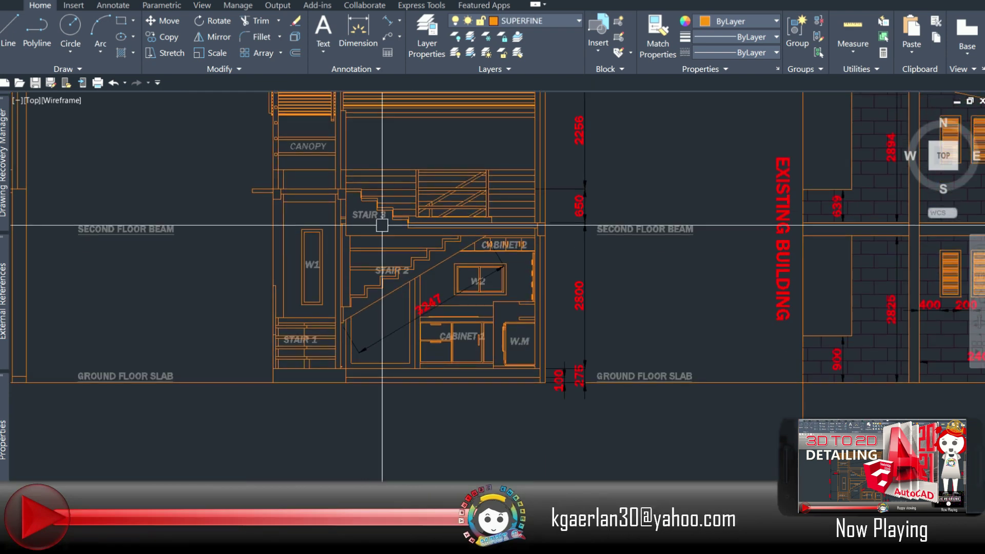
left_click(354, 210)
scroll(374, 374, "up", 2)
scroll(411, 348, "down", 1)
left_click(411, 349)
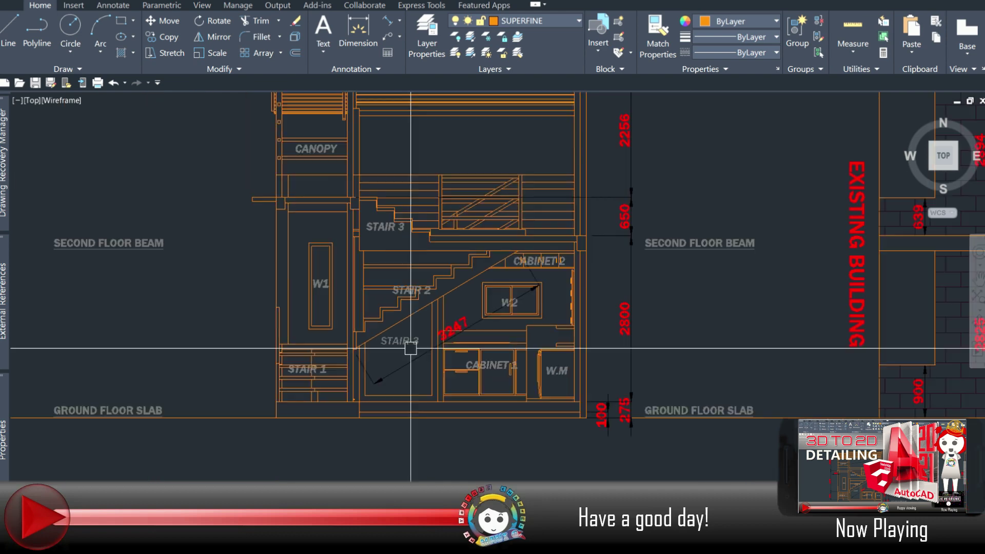
scroll(410, 348, "up", 1)
double_click(406, 343)
type("DOOR")
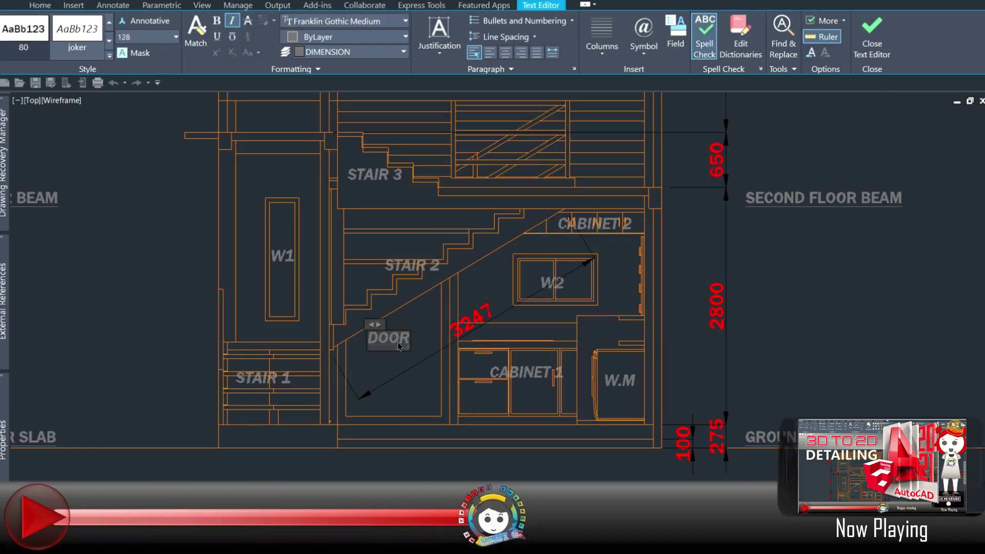
left_click(414, 368)
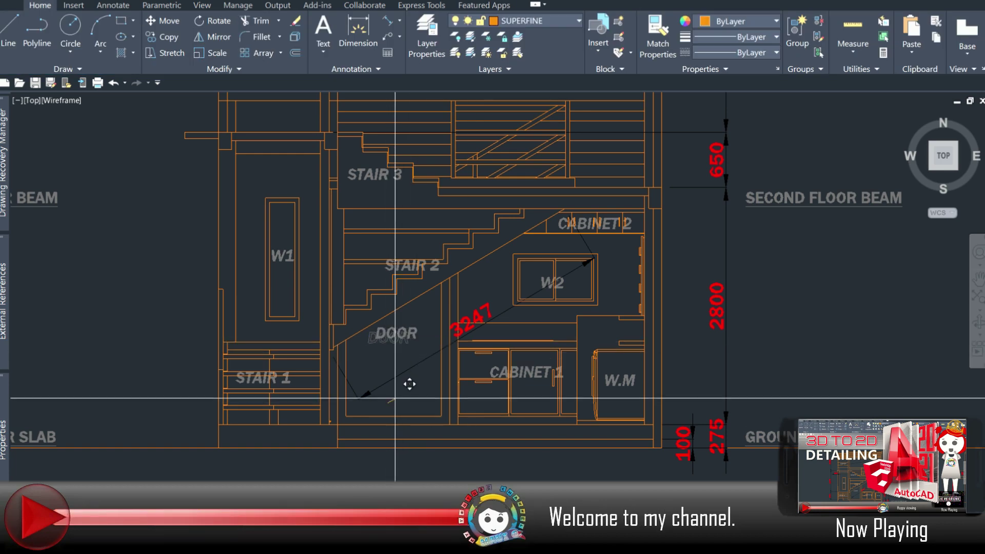
scroll(395, 398, "down", 3)
scroll(407, 353, "down", 1)
scroll(422, 275, "up", 1)
Shift the left and middle elevations further left
scroll(420, 334, "down", 2)
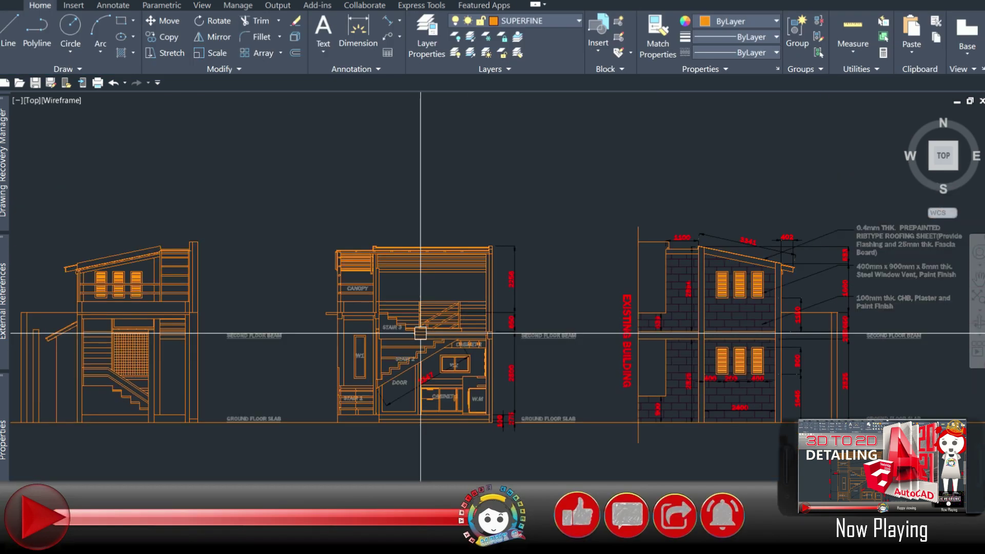
scroll(539, 385, "down", 2)
key("ctrl+a")
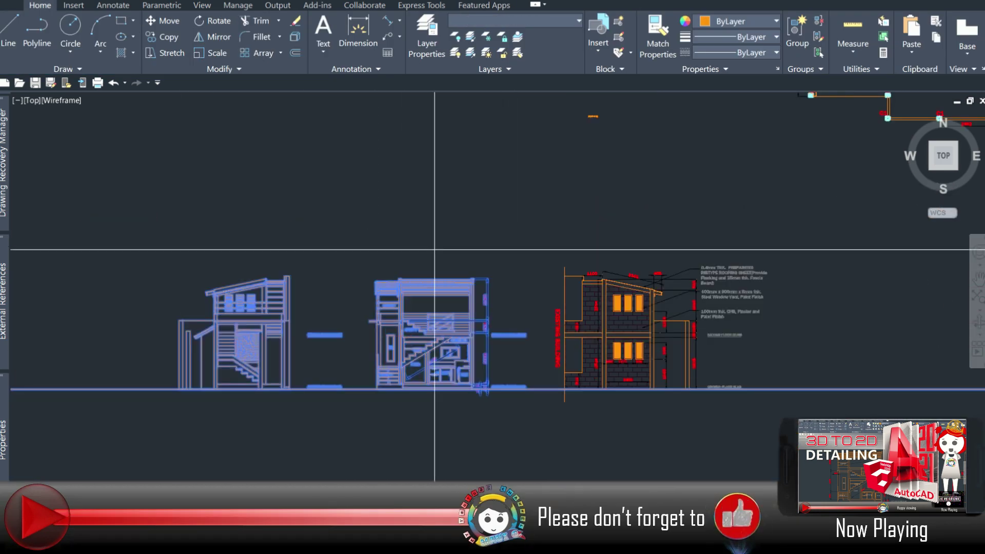
left_click(383, 250)
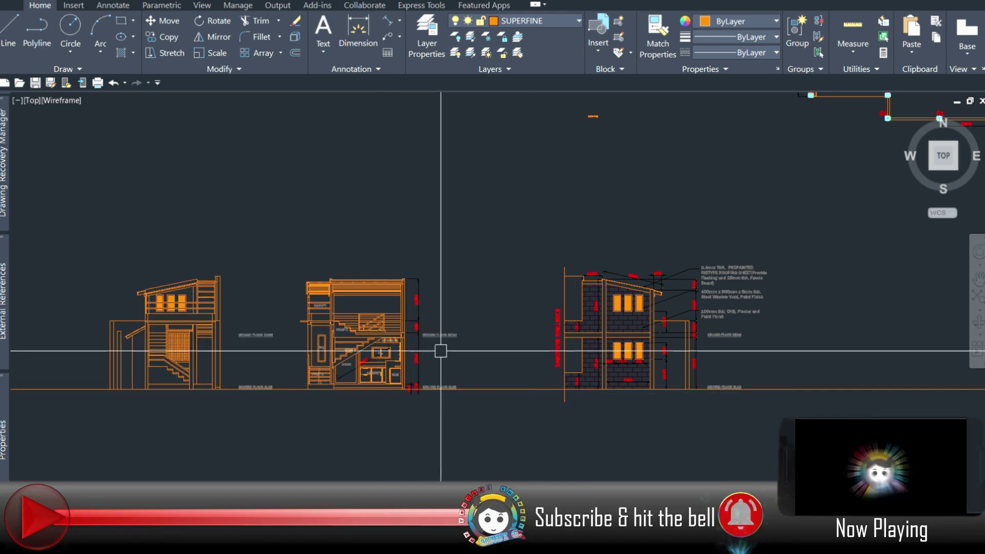
Copy the 0.4mm THK. prepainted ribtype roofing sheet note beside the stair elevation
scroll(462, 342, "up", 1)
scroll(506, 286, "up", 1)
scroll(359, 308, "up", 3)
middle_click_drag(67, 395, 302, 321)
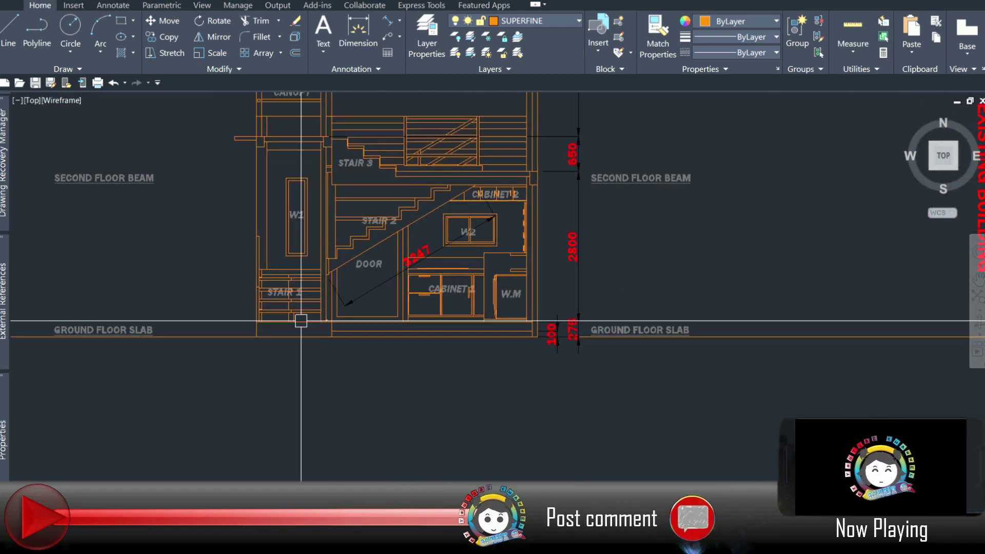
scroll(429, 253, "down", 3)
scroll(616, 280, "up", 1)
middle_click_drag(616, 279, 434, 309)
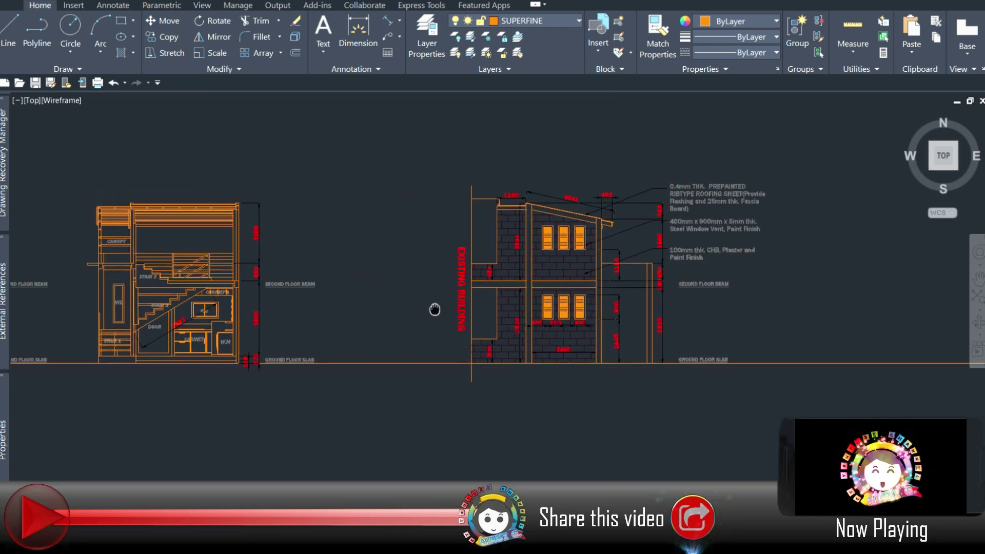
left_click(668, 205)
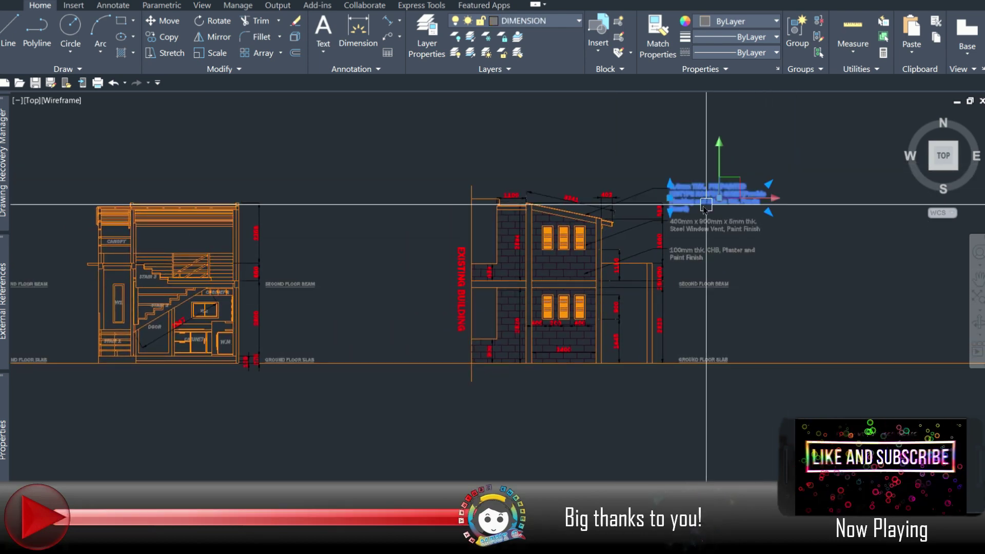
key("Escape")
left_click(701, 159)
left_click(647, 196)
left_click(705, 192)
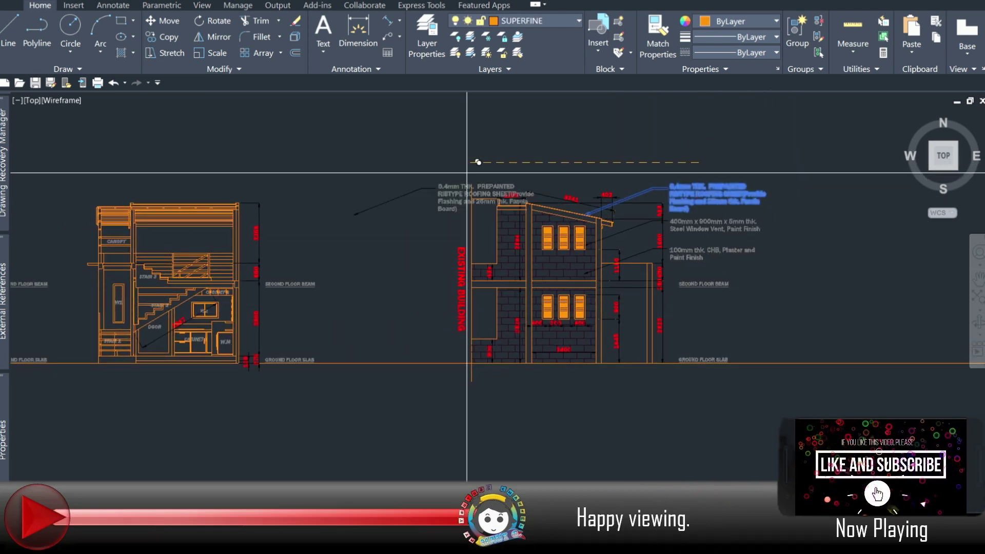
scroll(457, 194, "up", 3)
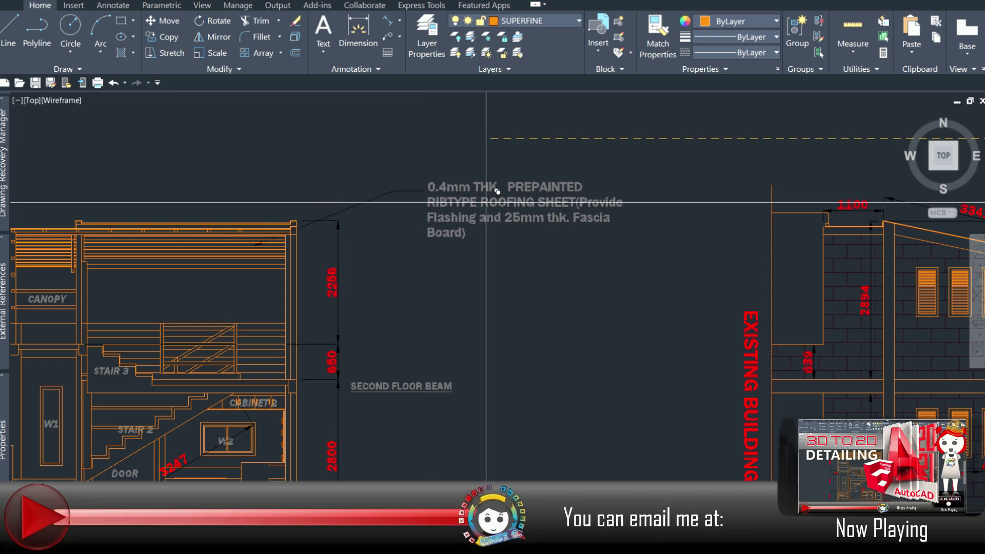
middle_click_drag(512, 319, 522, 249)
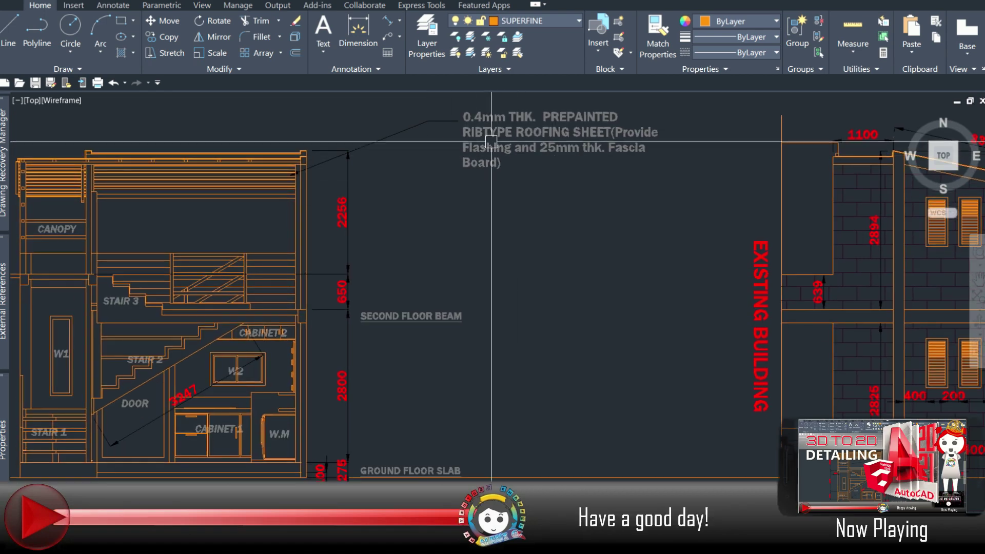
Place a second copy of the roofing note below the first one
left_click(425, 129)
type("co")
key("Return")
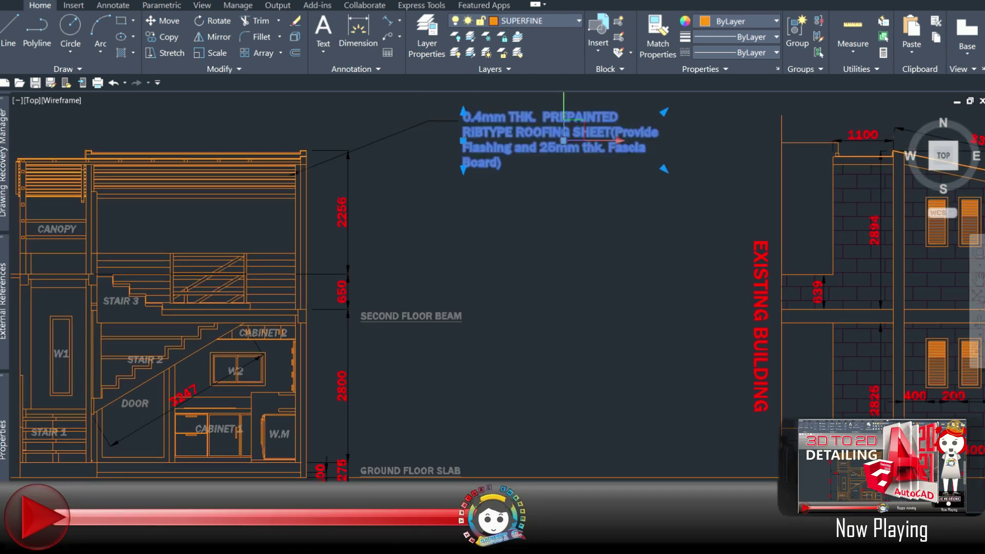
left_click(638, 216)
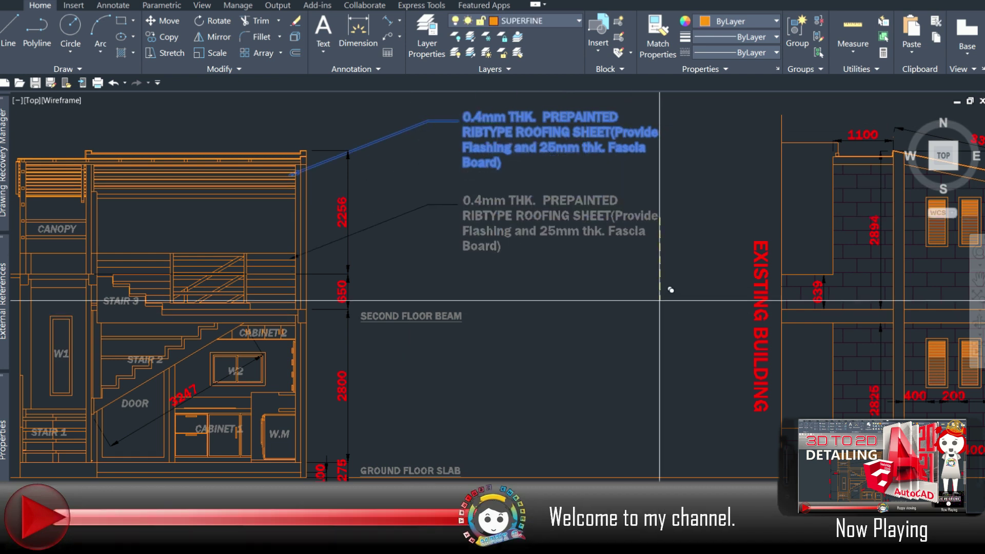
left_click(544, 254)
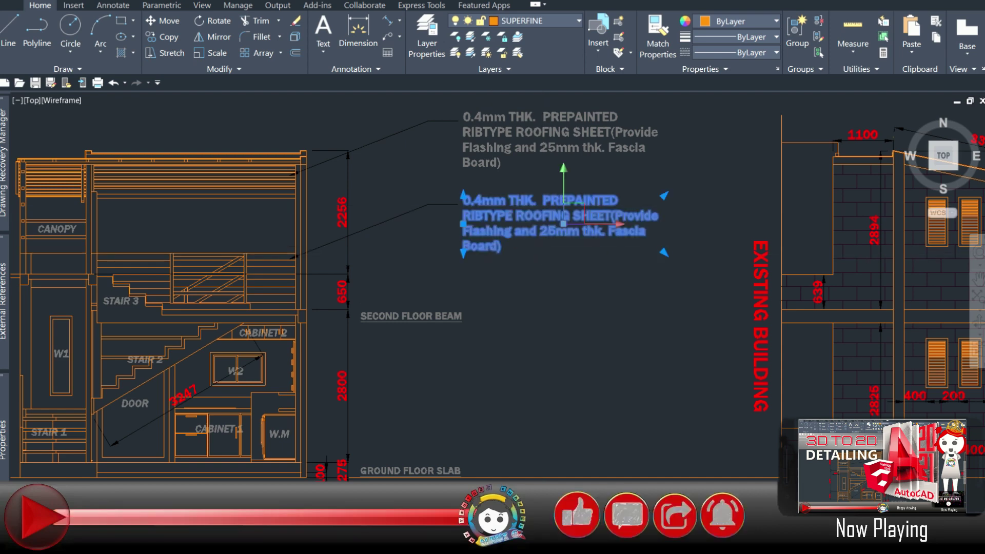
double_click(537, 233)
key("Escape")
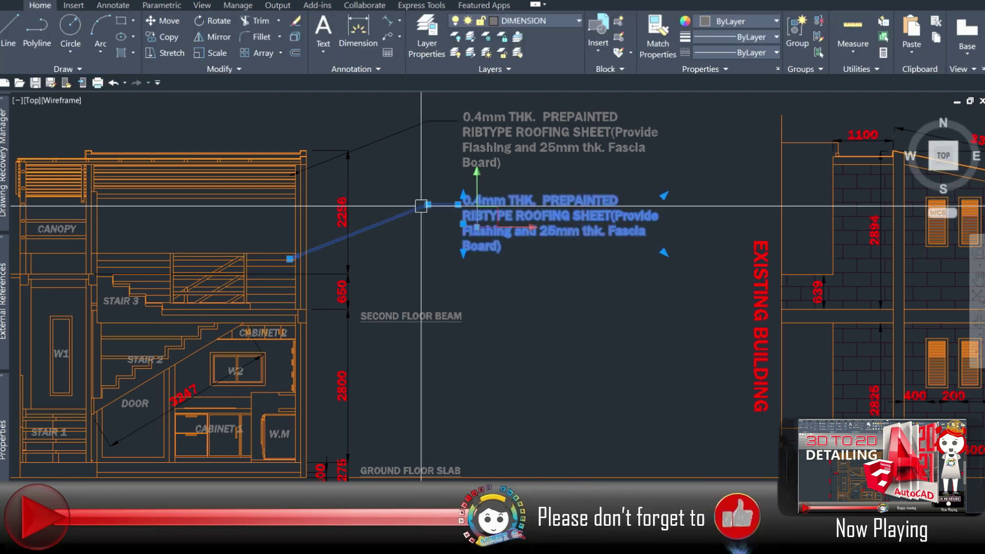
scroll(423, 205, "down", 5)
Delete the duplicated window vent note and its leftover leader line
scroll(696, 229, "up", 5)
left_click(697, 230)
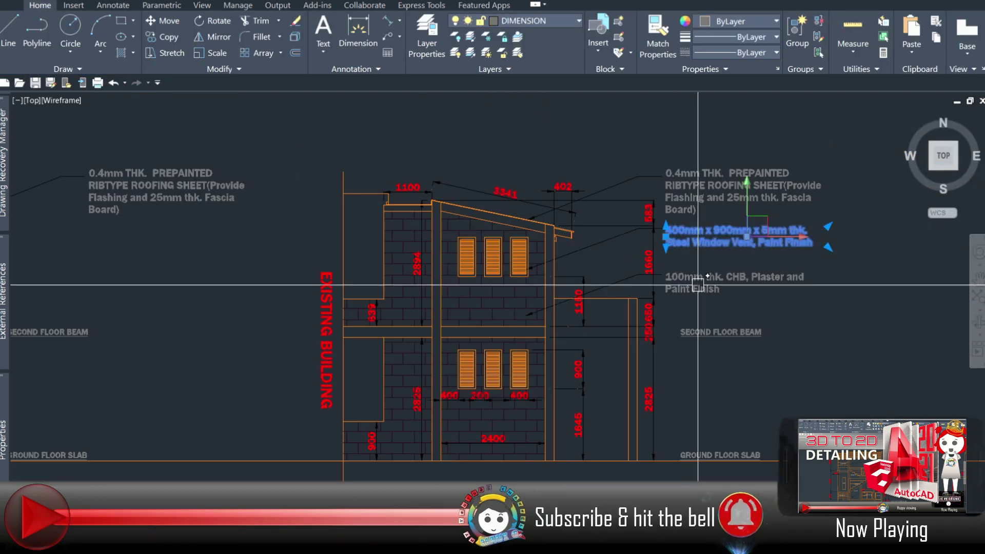
left_click(688, 280)
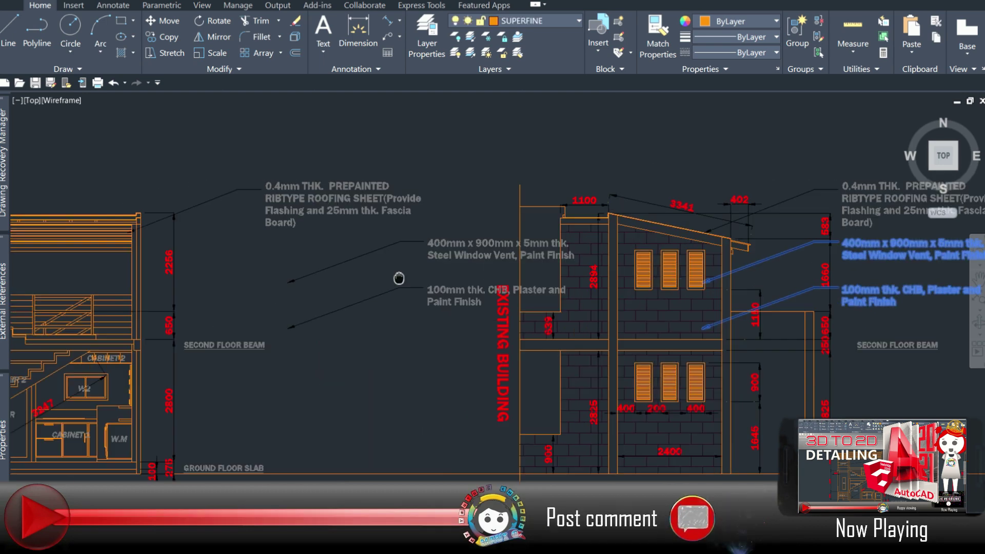
scroll(352, 190, "up", 2)
scroll(374, 176, "up", 3)
scroll(365, 281, "up", 1)
scroll(376, 271, "down", 3)
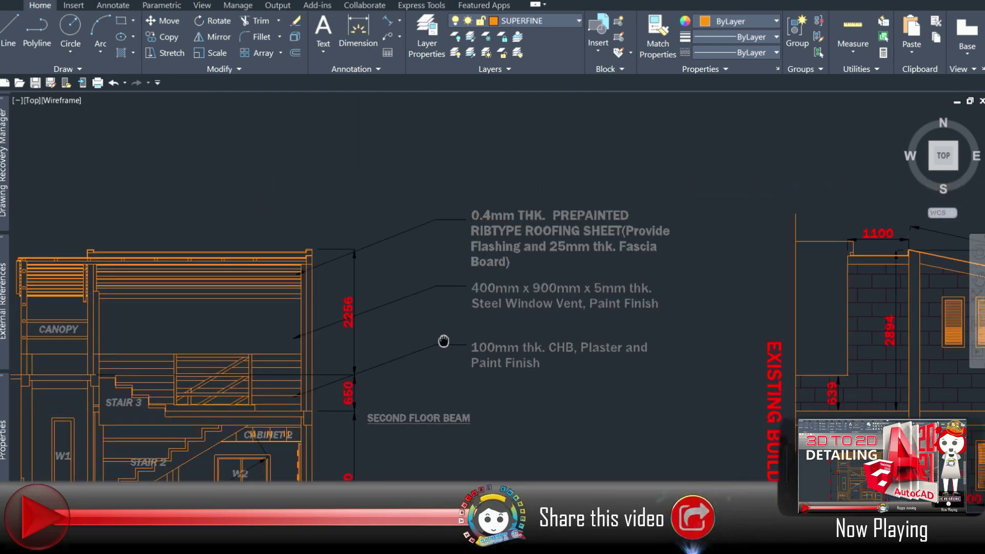
left_click(466, 288)
key("Delete")
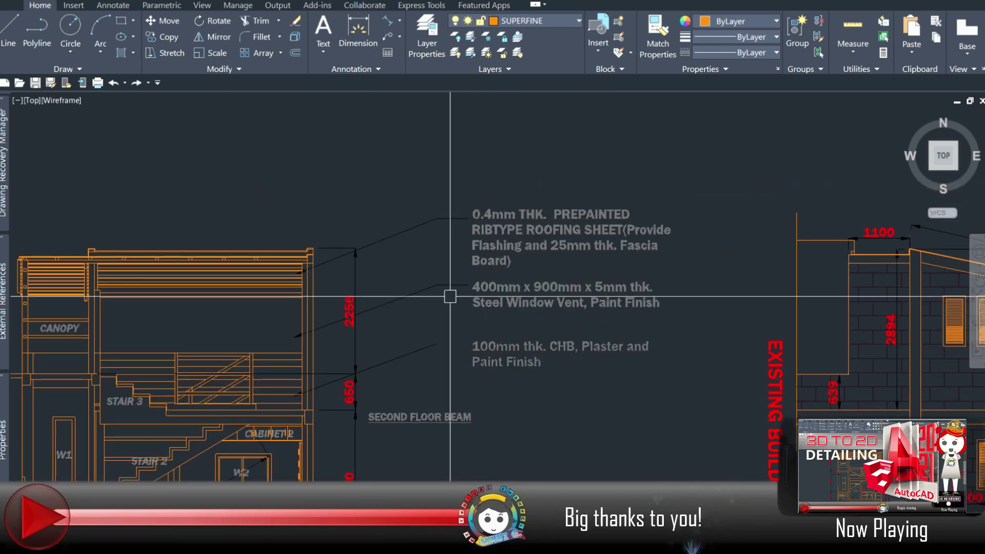
left_click(452, 286)
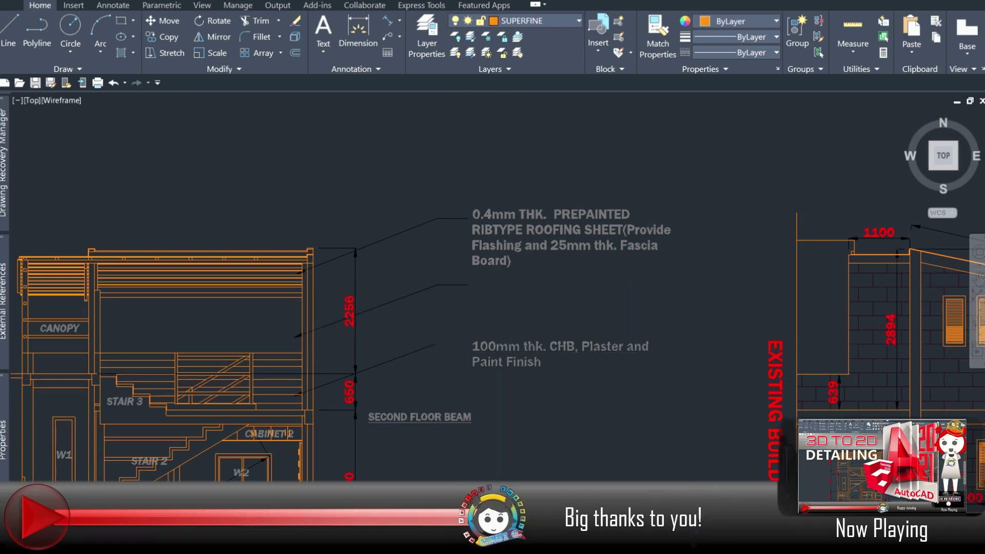
Move the CHB plaster note up under the roofing note
left_click(513, 354)
left_click_drag(513, 354, 435, 353)
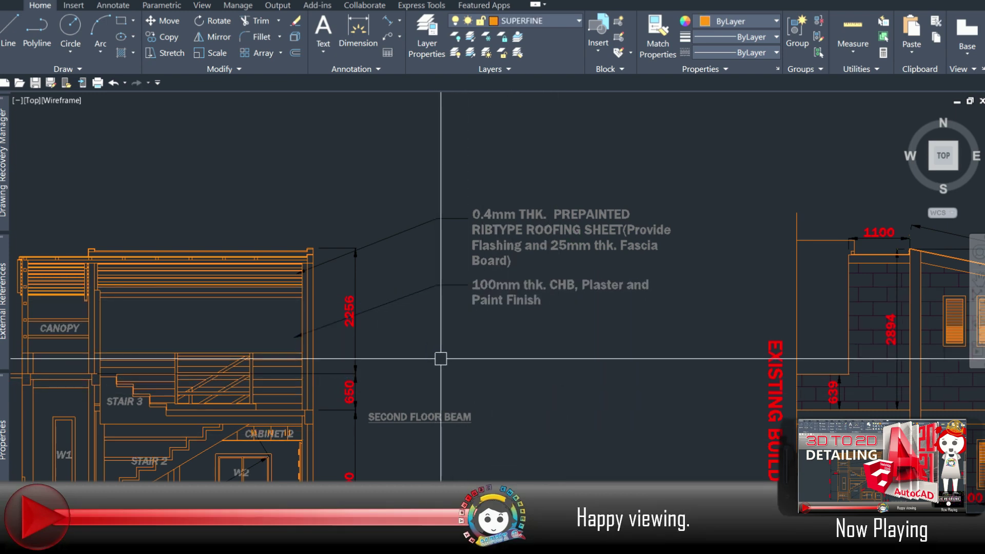
middle_click_drag(440, 359, 466, 294)
left_click(529, 268)
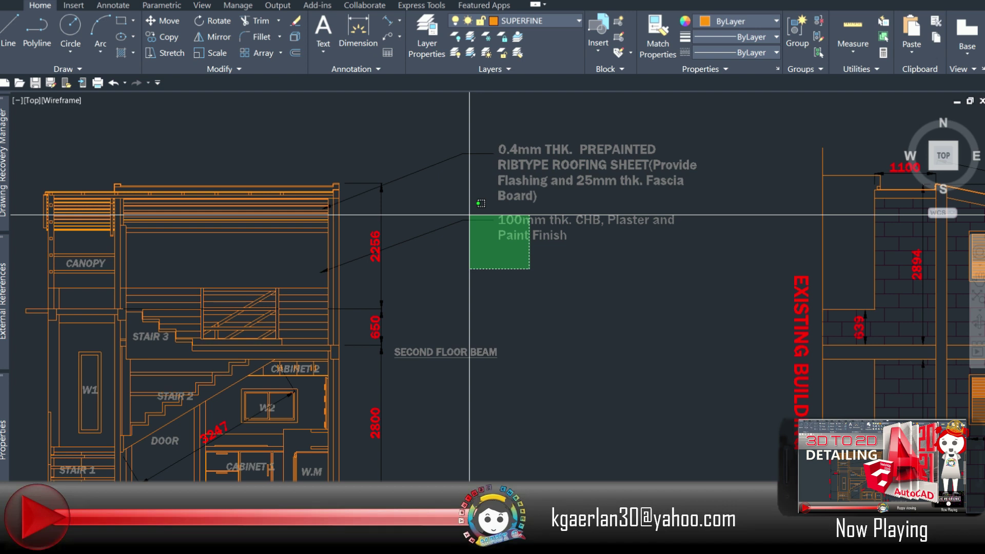
left_click(470, 214)
key("Escape")
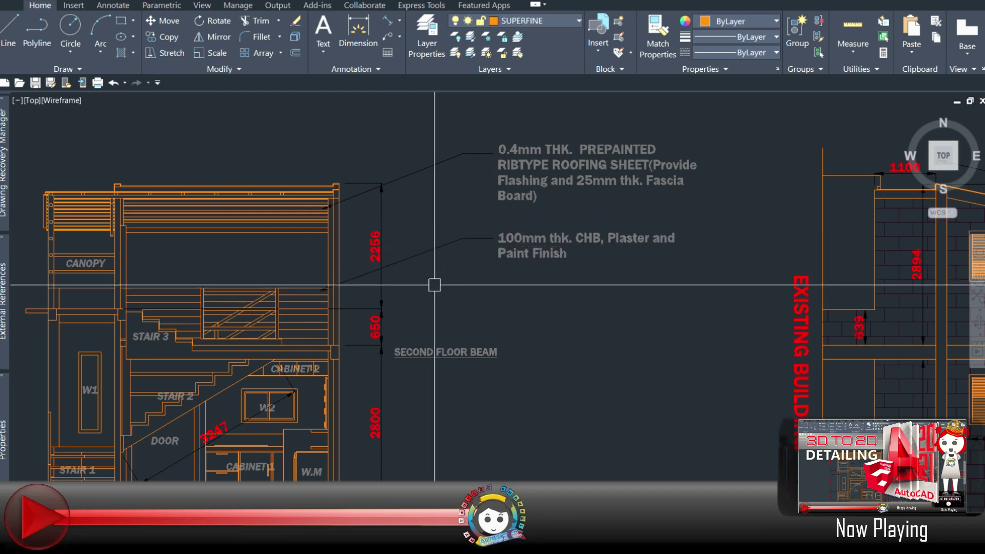
double_click(518, 253)
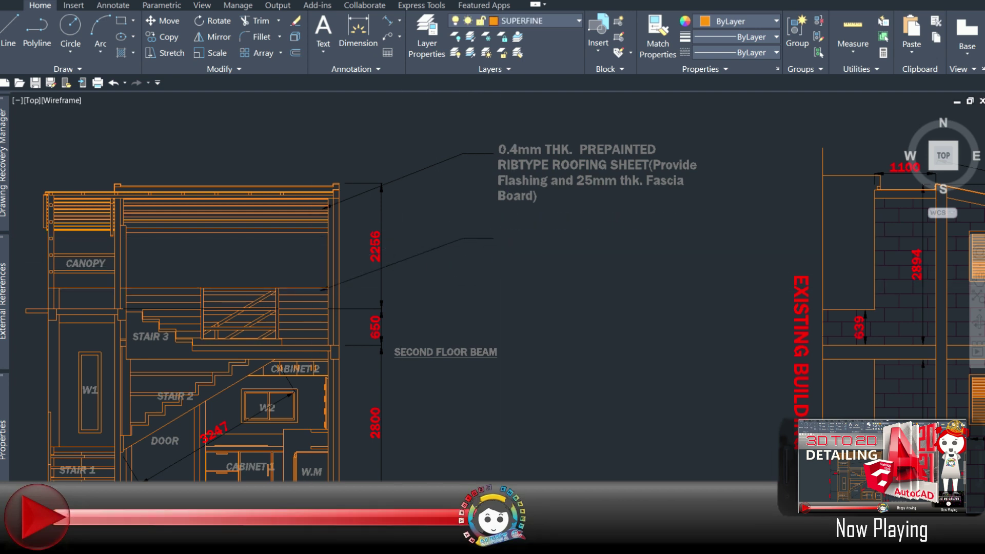
left_click(562, 300)
Retype the note as '50mm x 50mm x 1.2mm thk. Tubular Railing, Paint Finish'
scroll(534, 273, "up", 2)
scroll(554, 277, "up", 2)
scroll(474, 202, "up", 1)
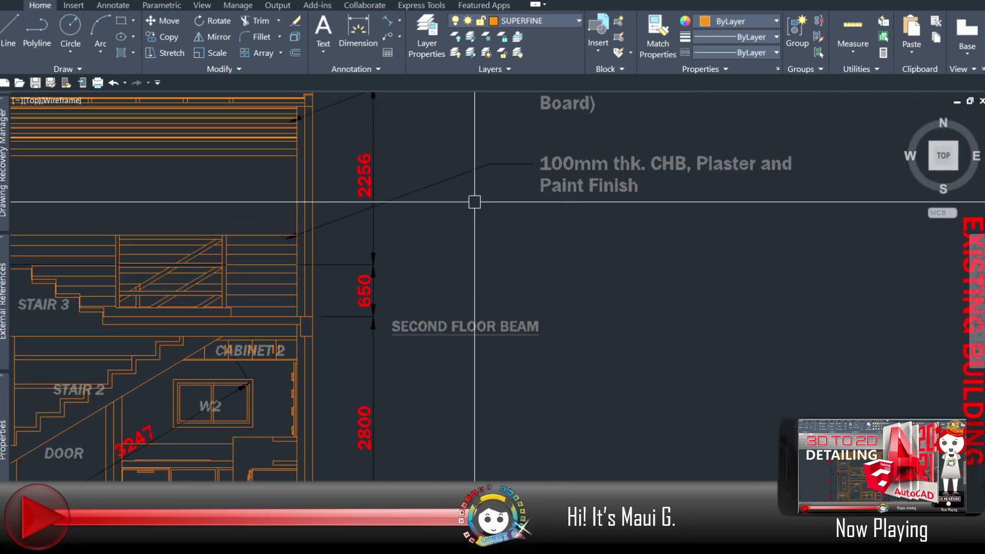
scroll(474, 202, "down", 2)
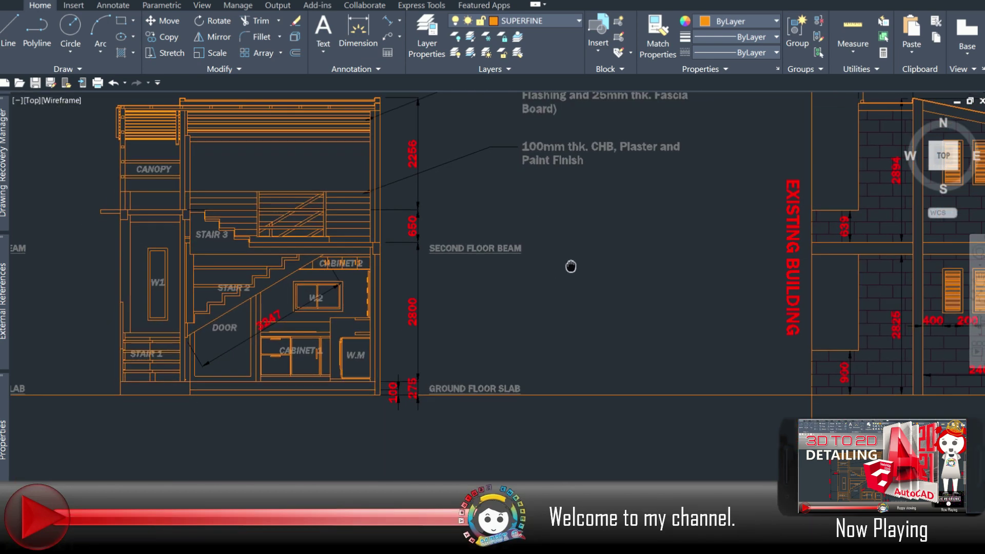
mouse_move(570, 266)
middle_mouse_down()
mouse_move(589, 285)
mouse_move(578, 279)
mouse_move(581, 301)
middle_mouse_up()
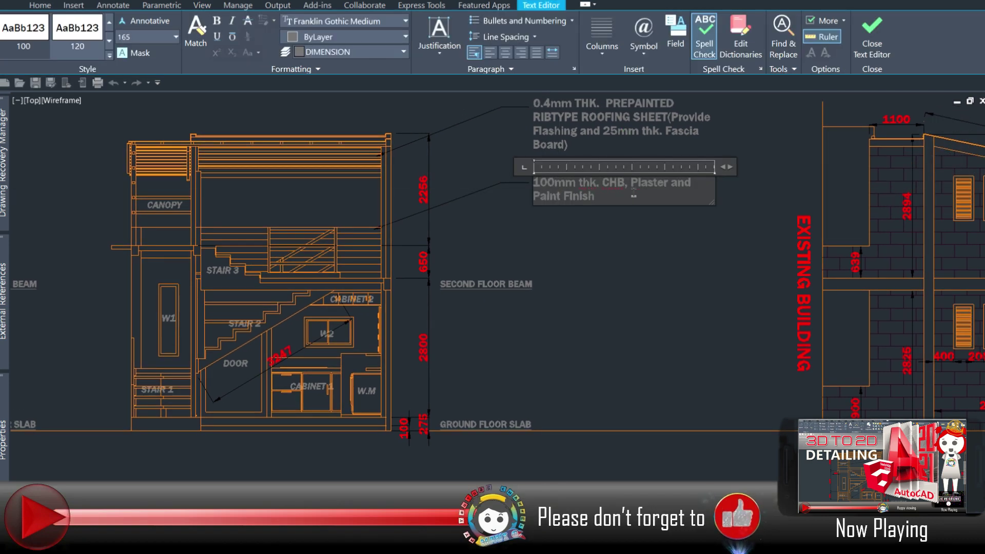
left_click(647, 223)
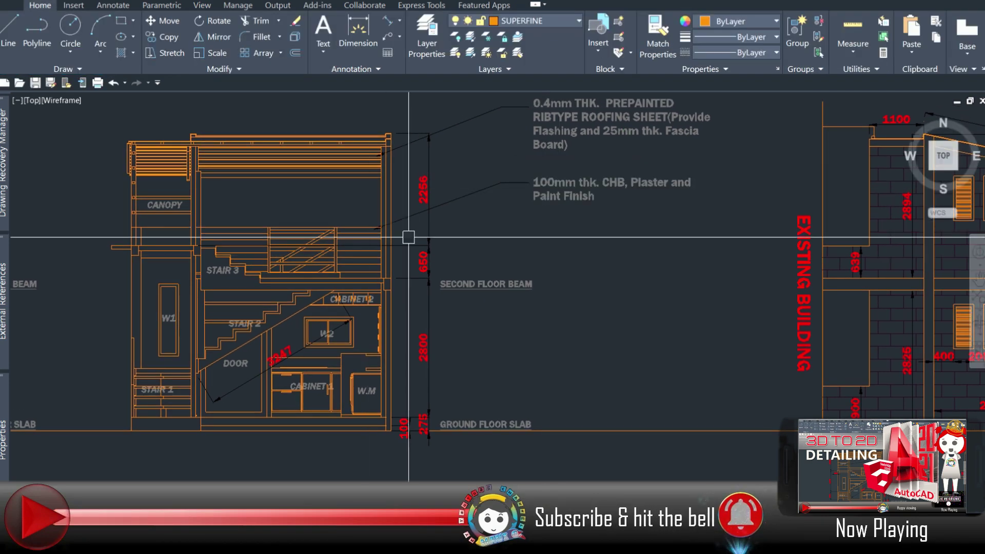
left_click(501, 176)
left_click(632, 301)
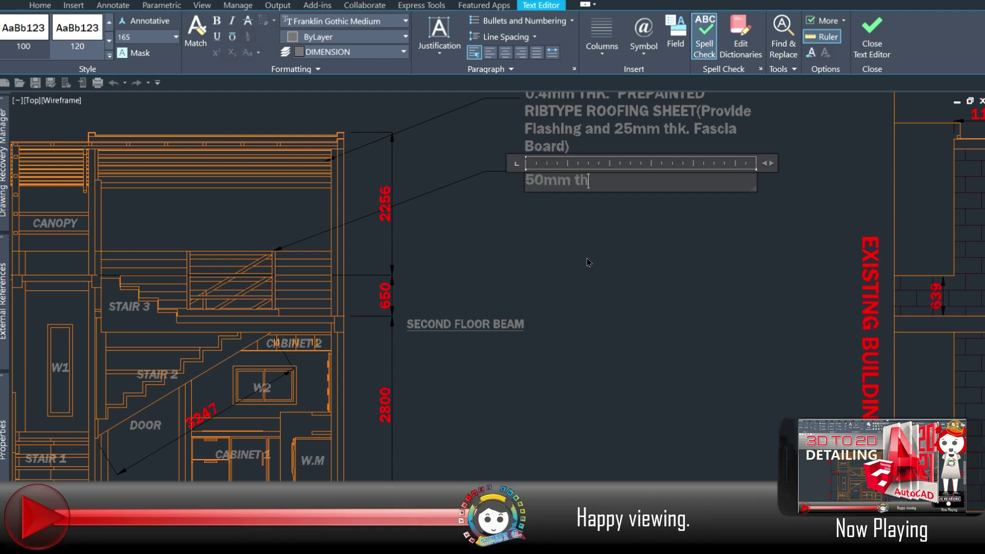
type("x 50mm x 1")
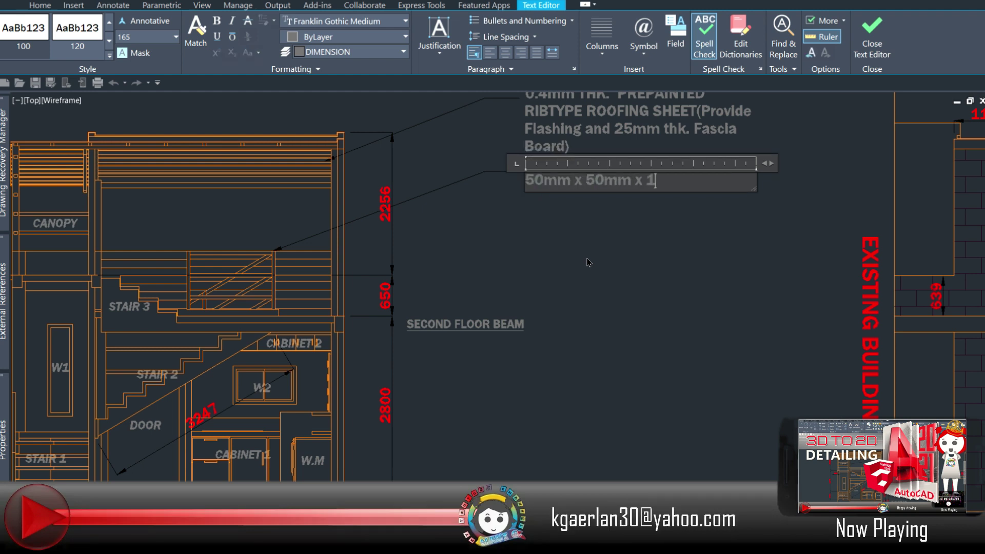
type(".2mm thk. Tubul")
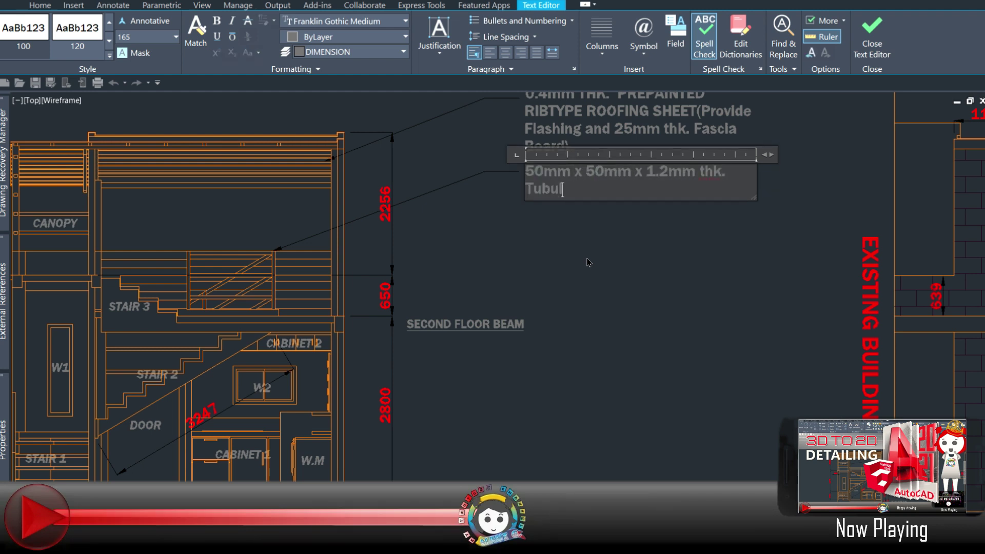
type("ar Railing")
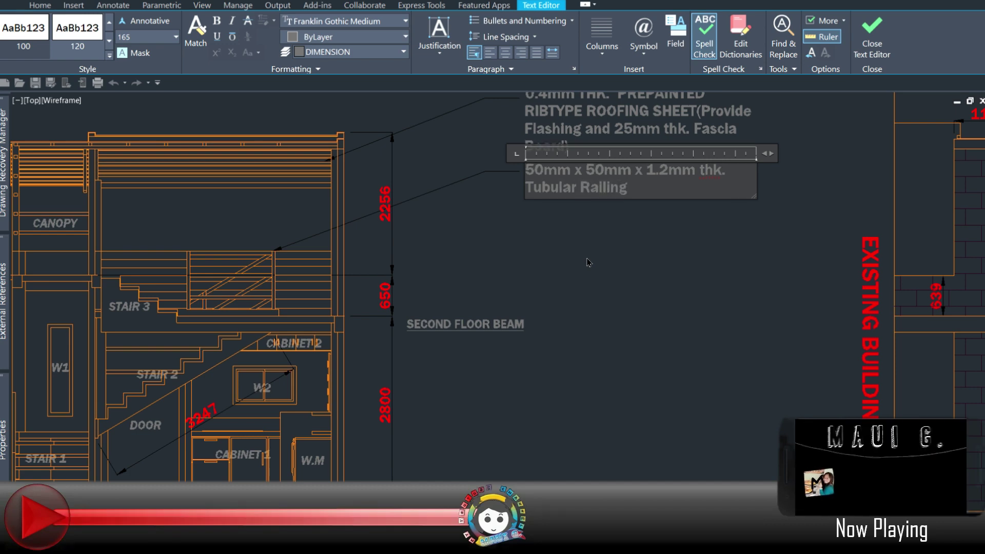
type(", ")
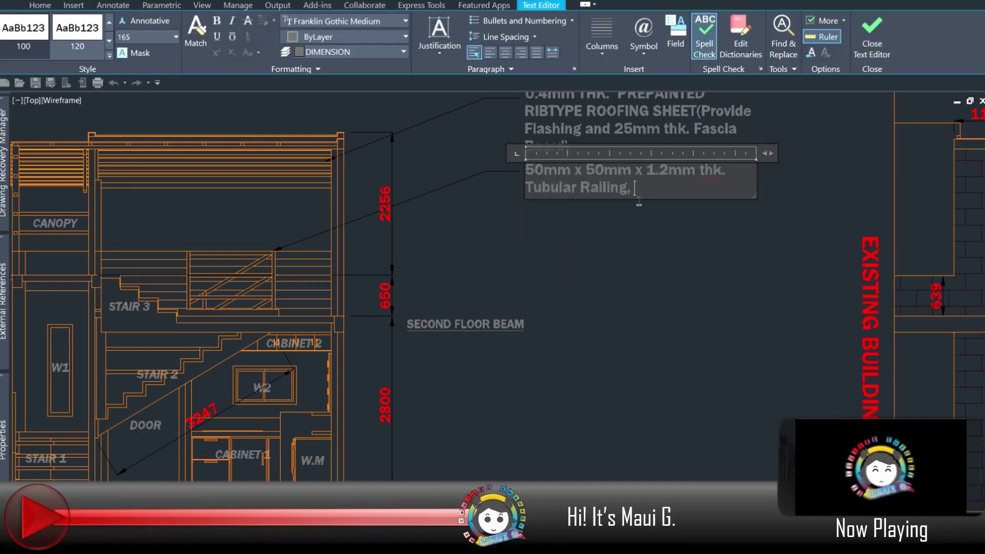
type("Paint Finish")
Finish the railing note and place a copy of it just below
left_click(510, 279)
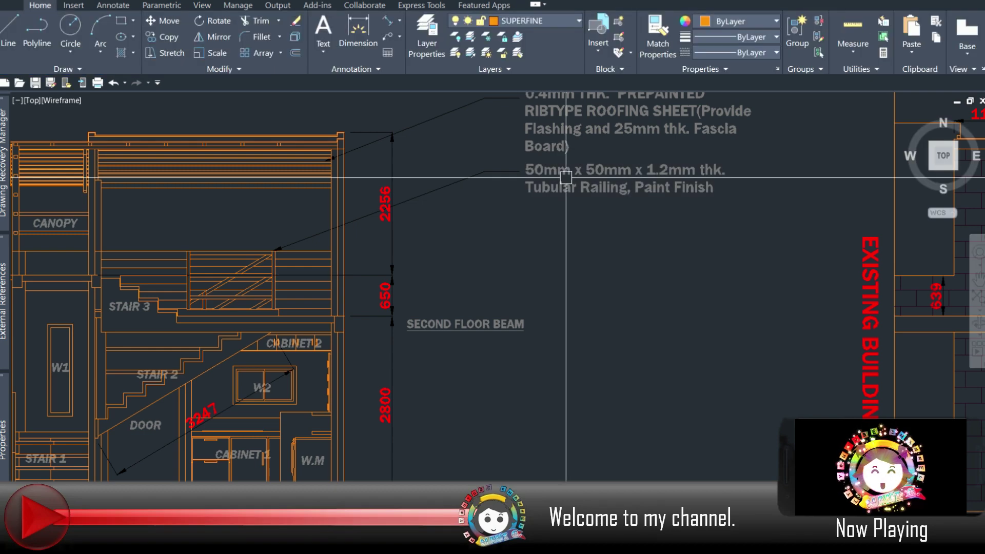
middle_click_drag(534, 237, 543, 278)
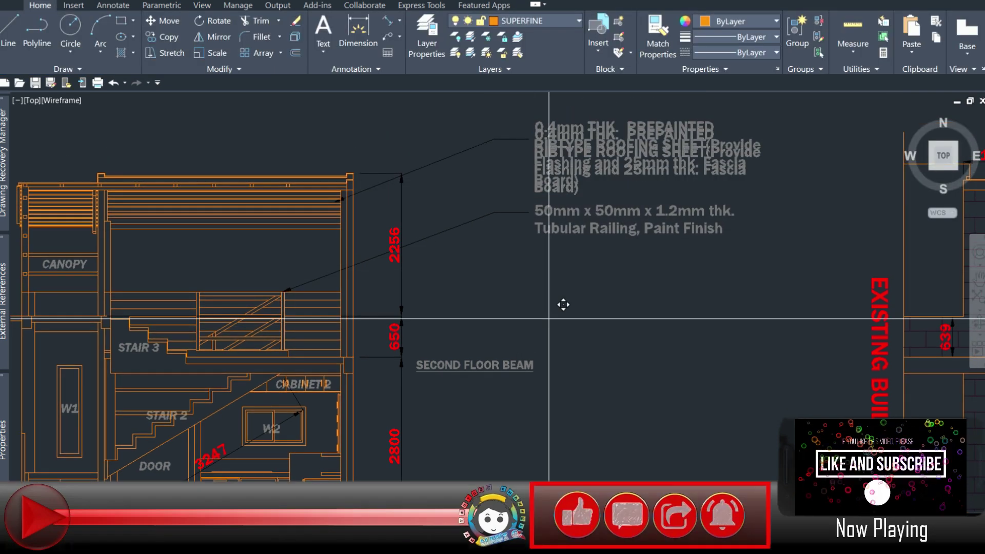
middle_click_drag(513, 227, 528, 176)
left_click(590, 160)
left_click(528, 176)
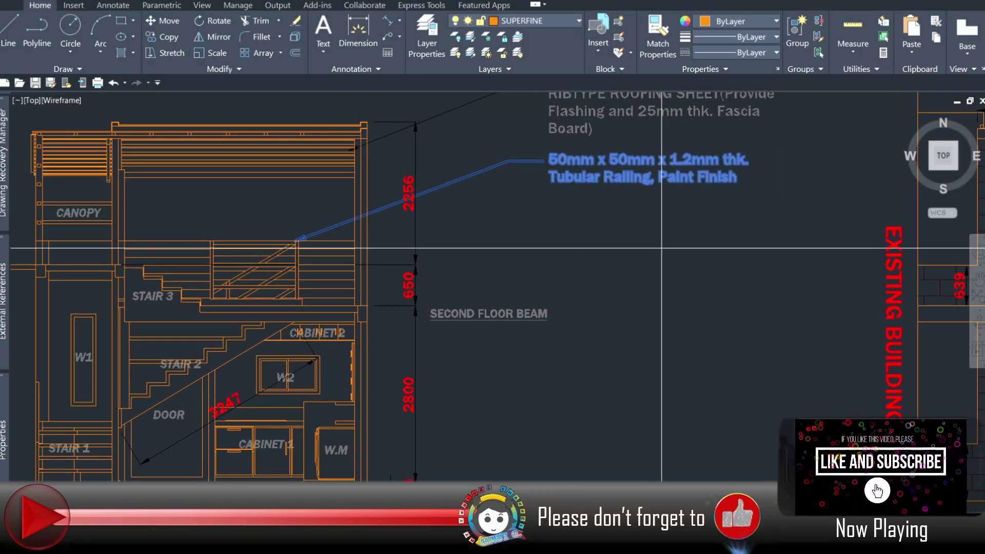
left_click(670, 289)
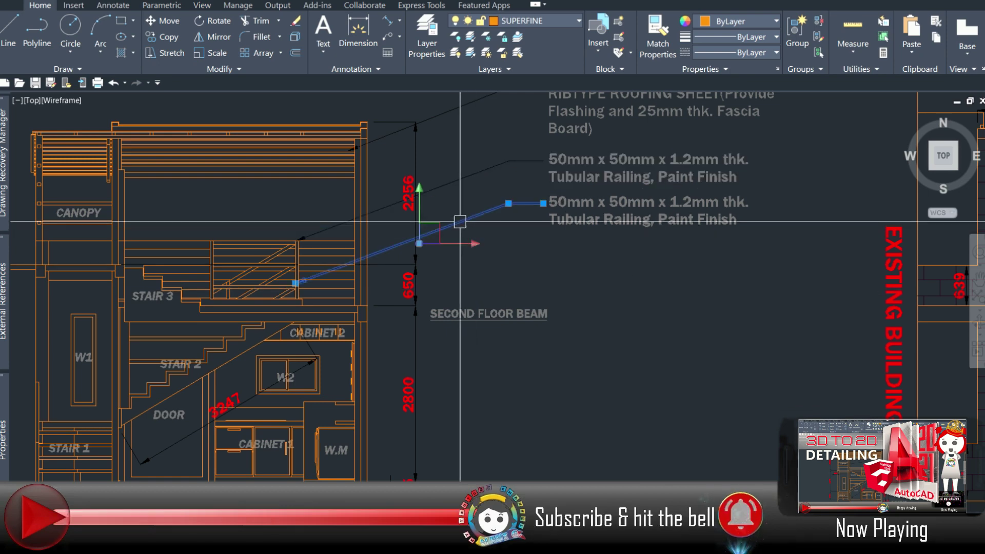
Bring the 100mm thk. CHB, Plaster and Paint Finish note over and remove the extra railing copy
scroll(458, 221, "up", 3)
scroll(314, 271, "down", 1)
middle_click_drag(315, 271, 420, 291)
scroll(330, 286, "down", 3)
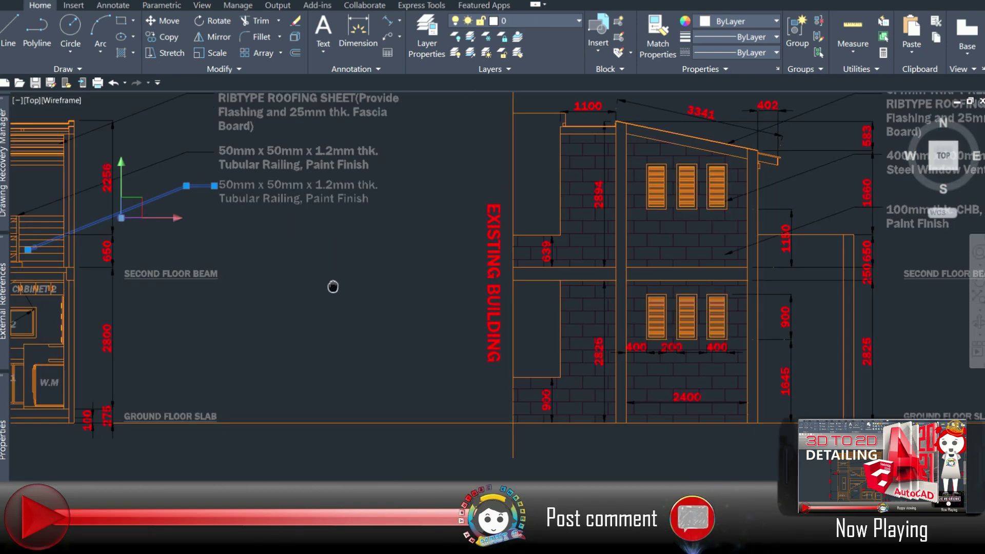
left_click(860, 246)
scroll(231, 246, "up", 3)
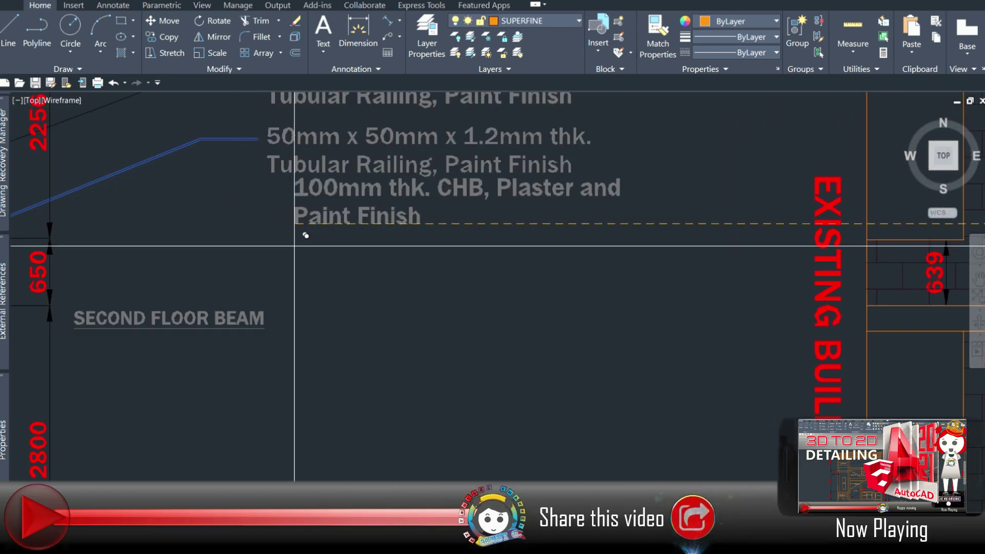
left_click(313, 179)
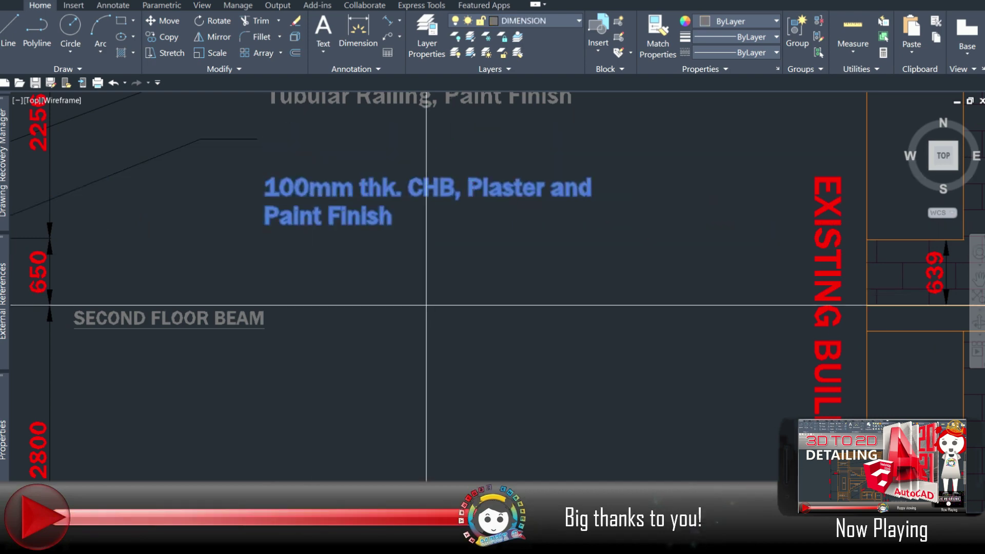
left_click(439, 293)
scroll(440, 293, "down", 5)
scroll(413, 271, "up", 3)
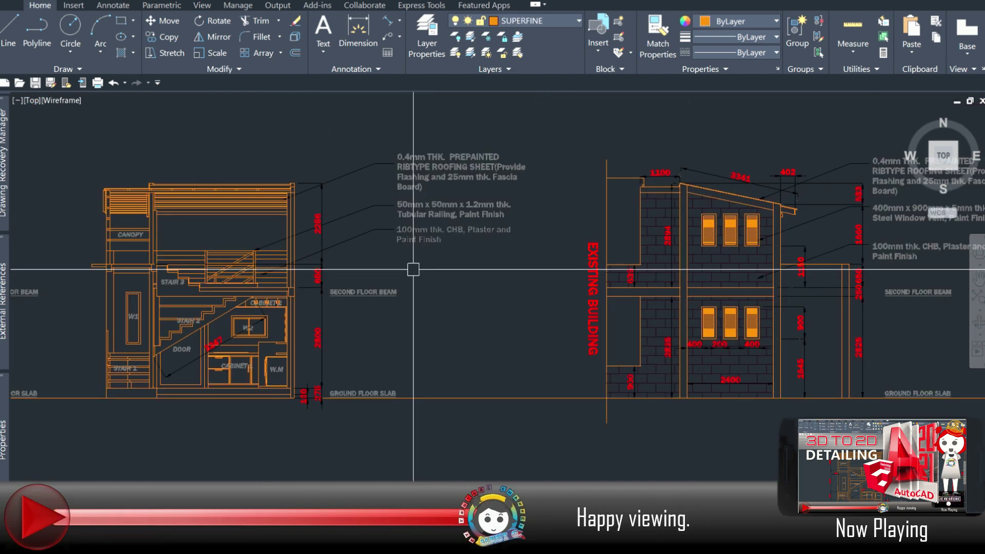
scroll(451, 295, "up", 2)
scroll(451, 295, "up", 1)
mouse_move(451, 295)
middle_mouse_down()
mouse_move(444, 279)
mouse_move(428, 357)
middle_mouse_up()
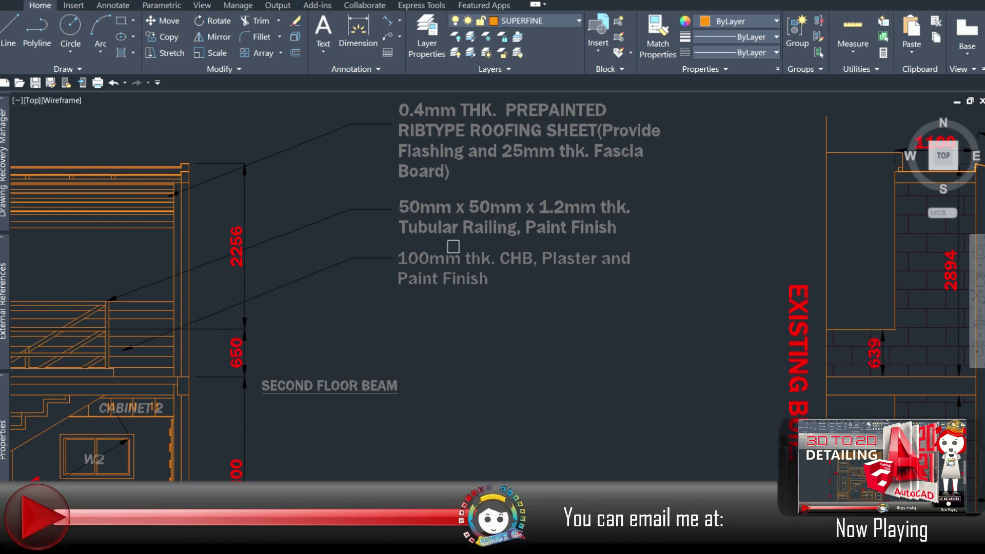
scroll(455, 241, "down", 1)
scroll(480, 264, "down", 3)
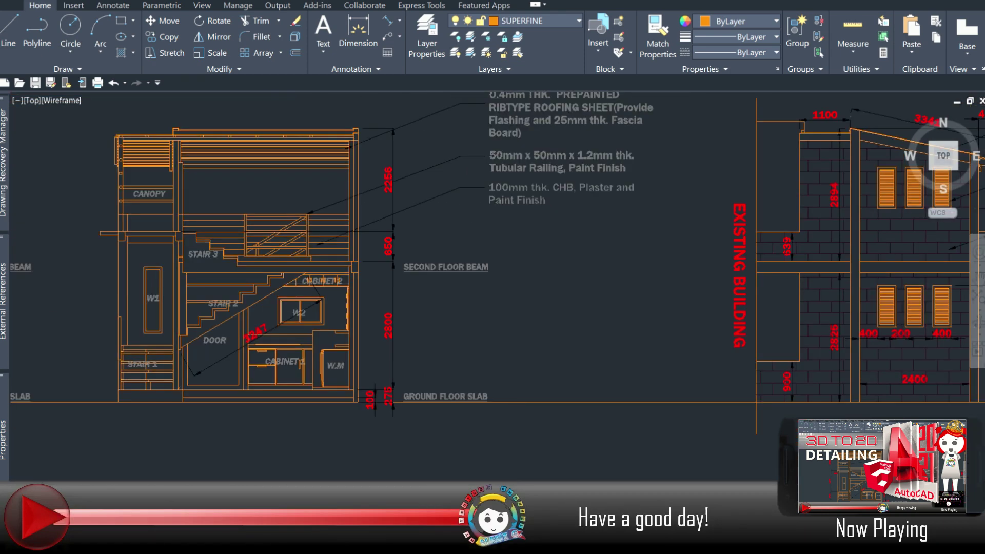
scroll(531, 266, "up", 1)
scroll(531, 235, "up", 2)
scroll(532, 235, "down", 1)
scroll(539, 231, "down", 3)
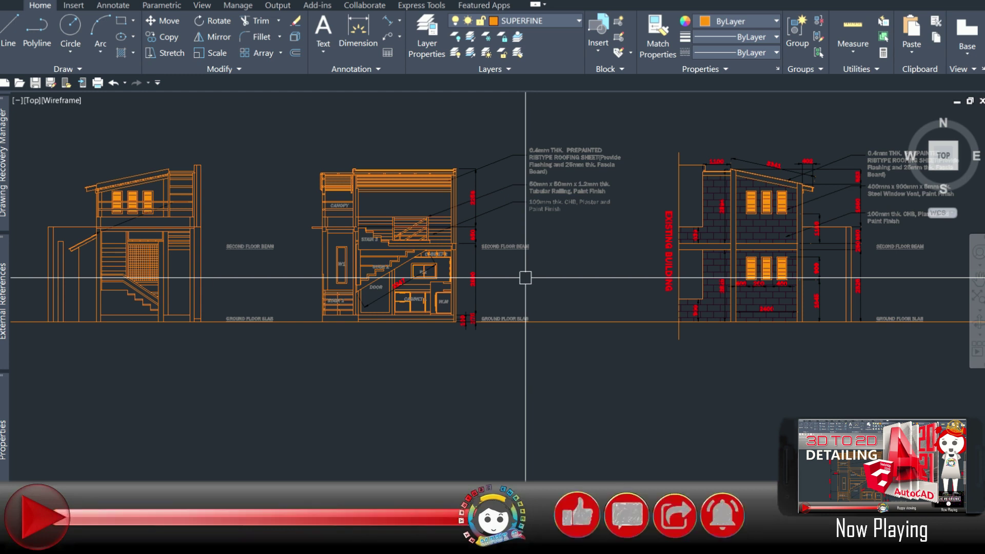
scroll(462, 231, "up", 3)
scroll(479, 301, "up", 2)
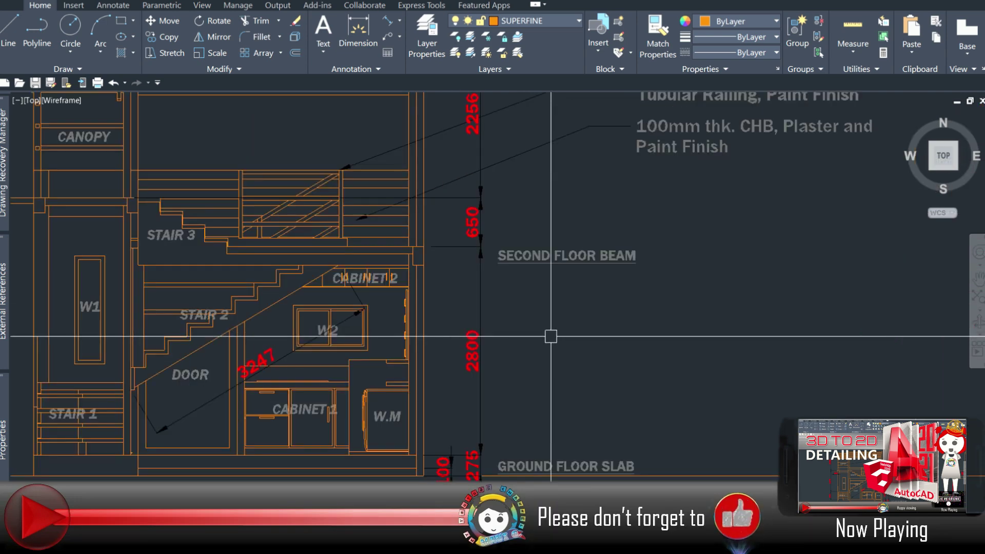
middle_click_drag(551, 337, 514, 316)
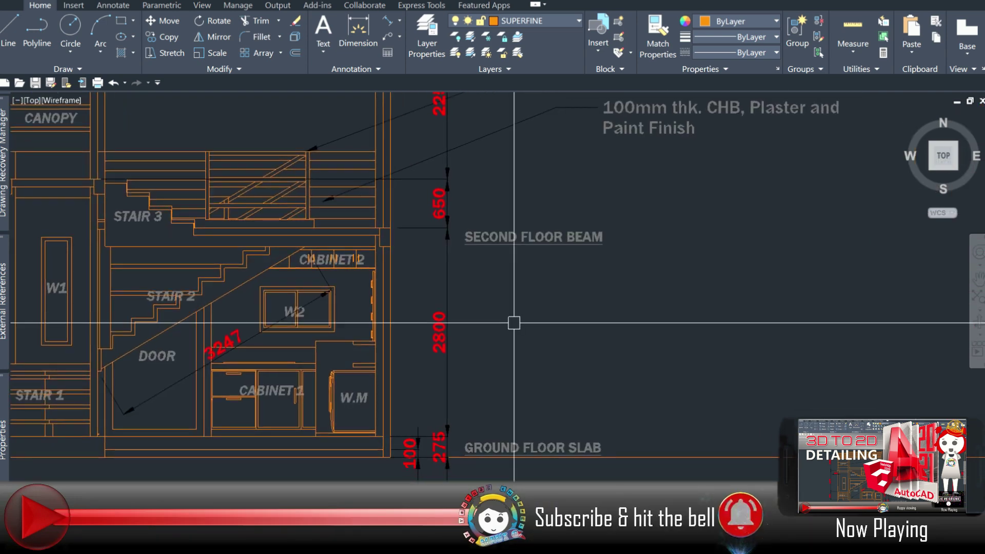
scroll(513, 329, "down", 3)
scroll(513, 333, "up", 1)
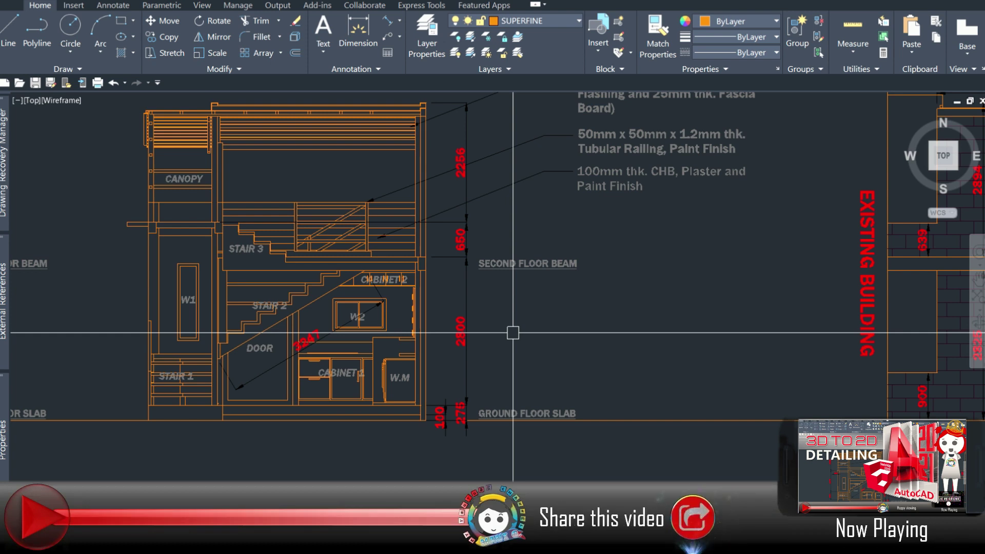
scroll(513, 332, "down", 4)
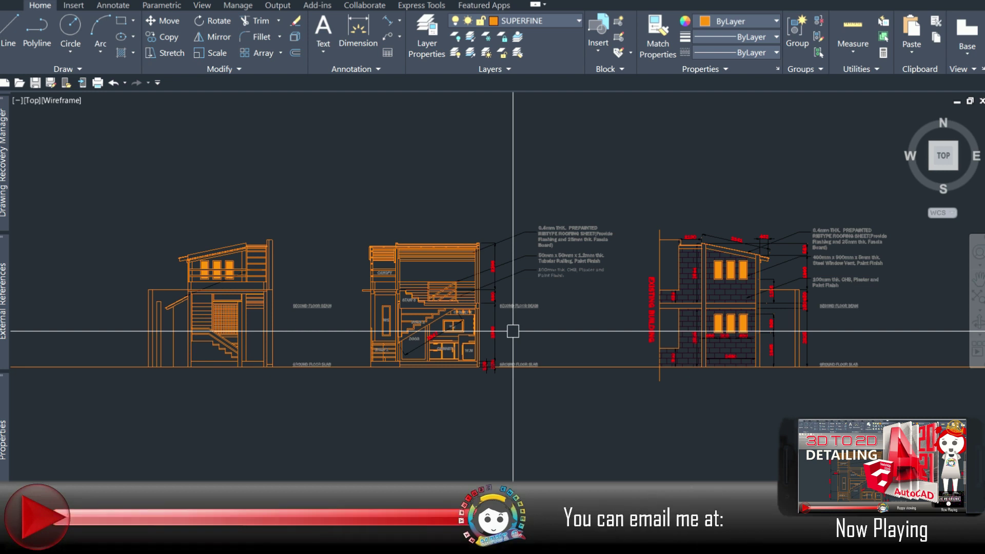
scroll(536, 310, "up", 3)
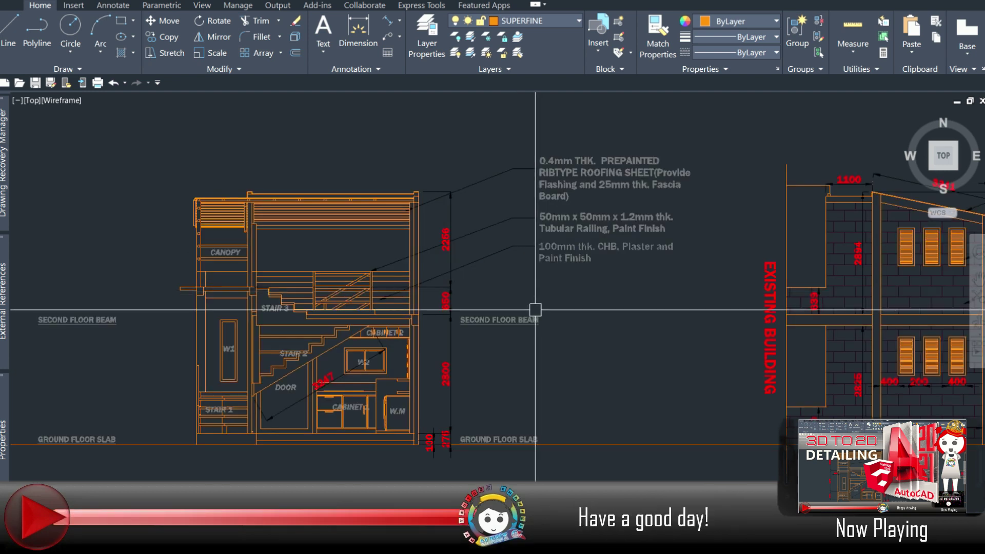
scroll(535, 310, "up", 2)
middle_click_drag(536, 310, 522, 364)
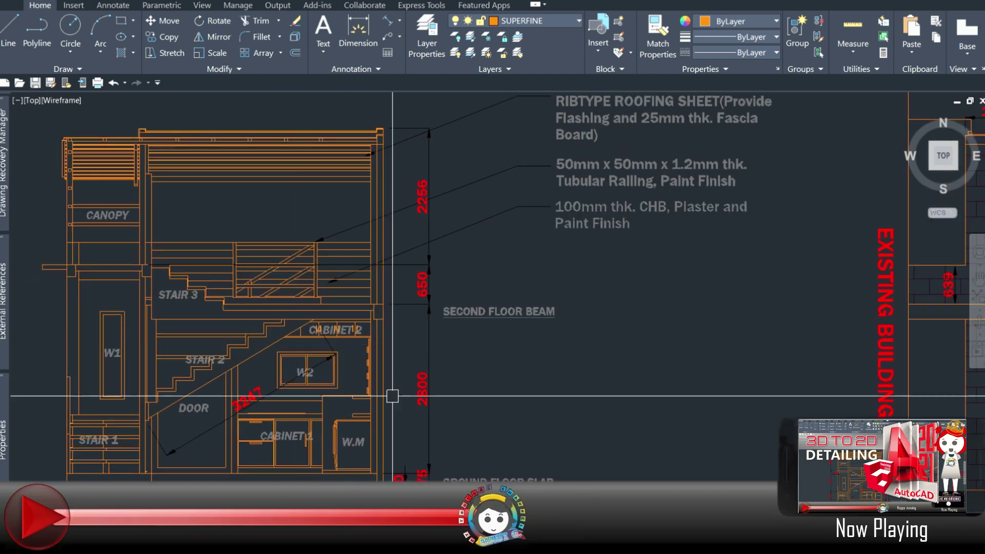
middle_click_drag(294, 348, 284, 297)
middle_click_drag(432, 354, 489, 242)
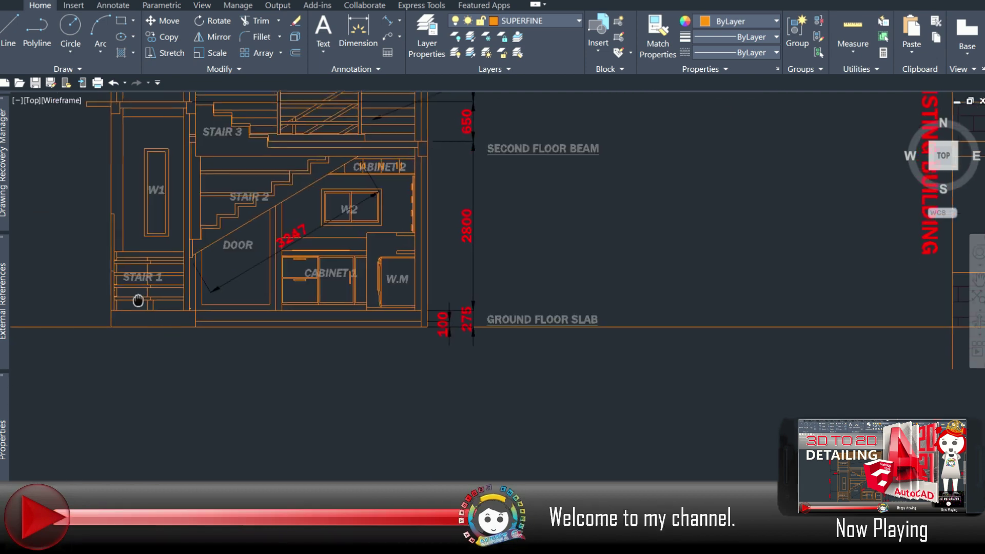
scroll(275, 335, "up", 3)
scroll(275, 335, "down", 2)
middle_click_drag(534, 332, 432, 322)
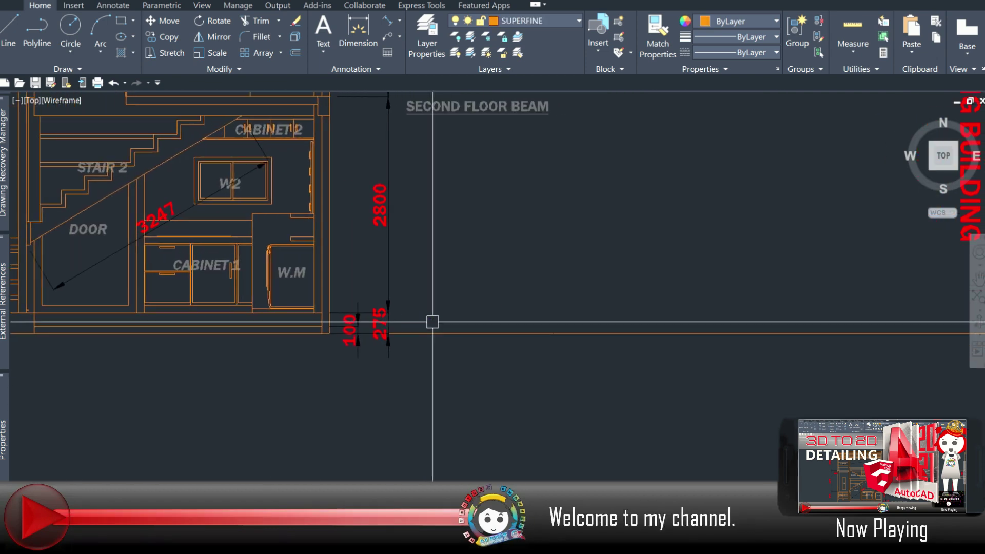
scroll(296, 325, "up", 2)
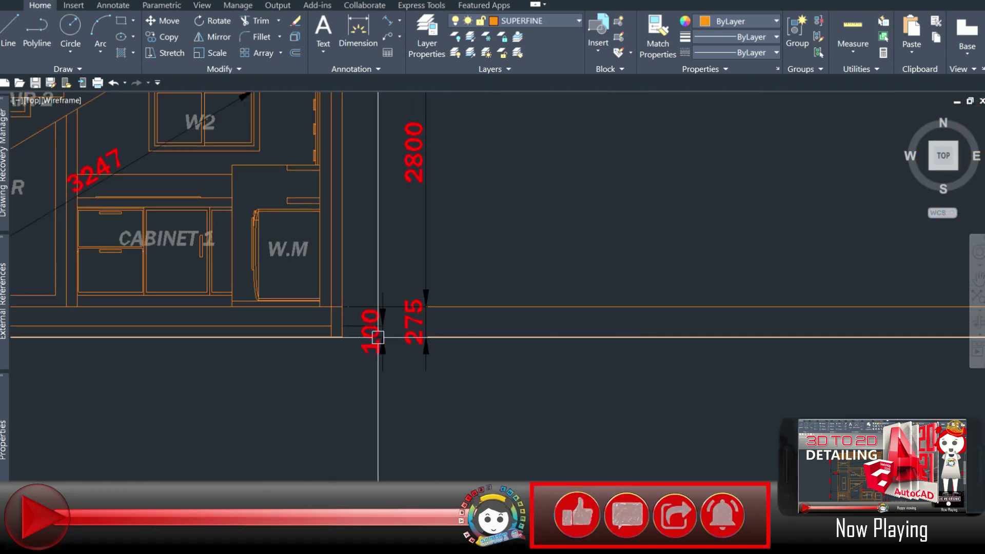
scroll(632, 345, "down", 2)
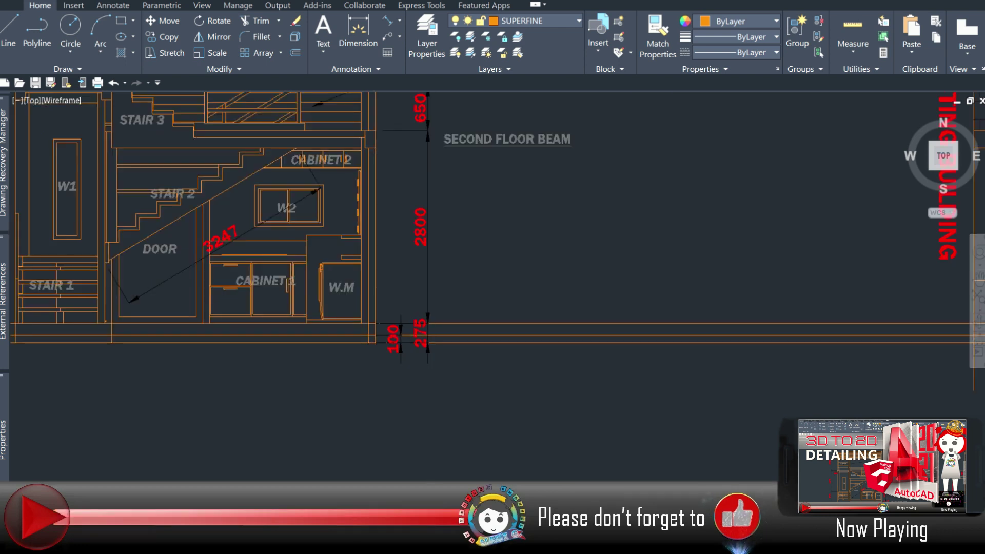
middle_click_drag(203, 357, 247, 334)
scroll(138, 301, "up", 6)
scroll(139, 301, "up", 1)
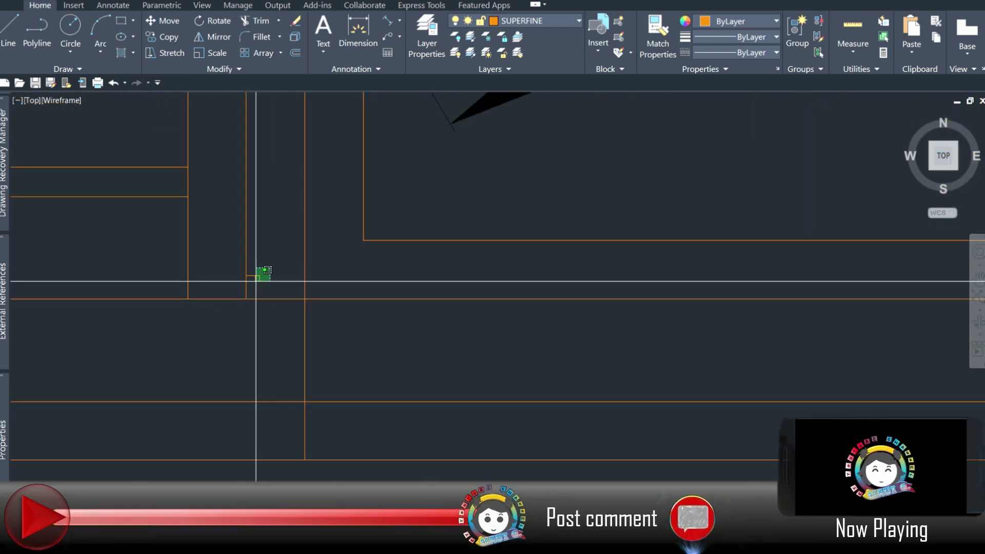
scroll(442, 402, "down", 8)
mouse_move(442, 402)
middle_mouse_down()
mouse_move(369, 376)
mouse_move(272, 367)
middle_mouse_up()
scroll(353, 369, "down", 2)
scroll(544, 174, "up", 2)
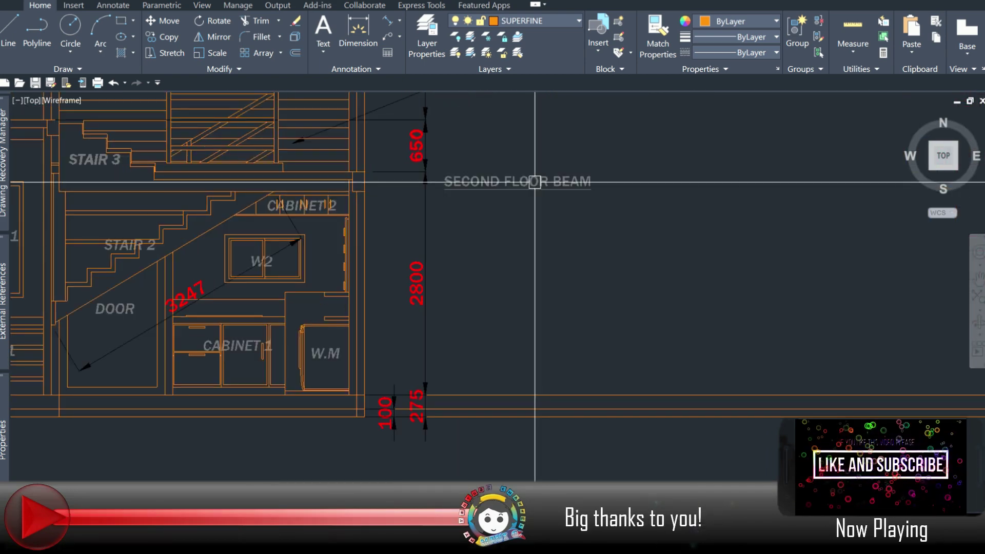
scroll(266, 440, "up", 2)
scroll(284, 408, "down", 2)
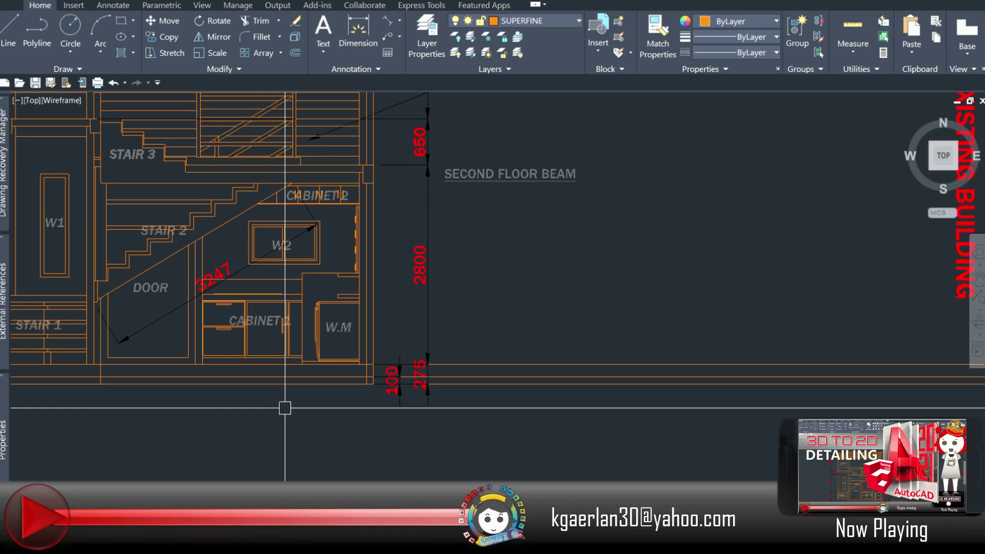
scroll(285, 408, "down", 2)
scroll(425, 297, "down", 3)
scroll(424, 297, "up", 1)
mouse_move(424, 297)
middle_mouse_down()
mouse_move(476, 380)
mouse_move(425, 367)
middle_mouse_up()
scroll(376, 345, "up", 2)
scroll(253, 277, "up", 5)
scroll(253, 277, "down", 3)
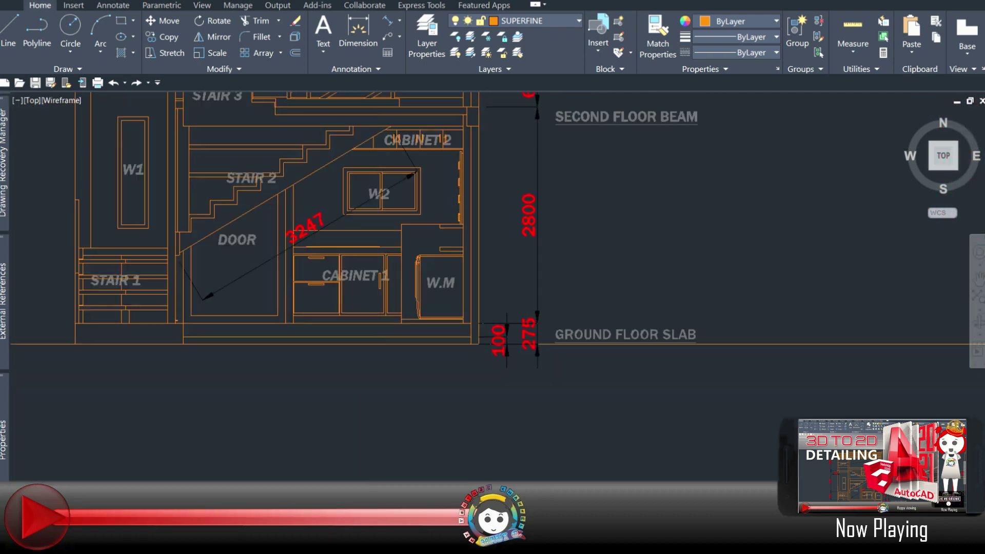
scroll(493, 287, "down", 1)
scroll(376, 346, "up", 1)
scroll(546, 352, "down", 4)
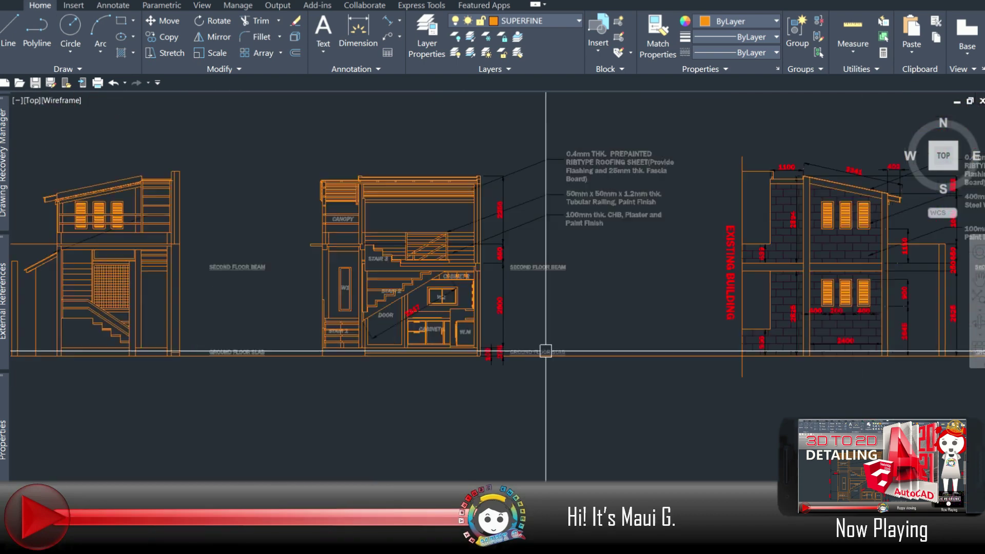
scroll(313, 255, "up", 2)
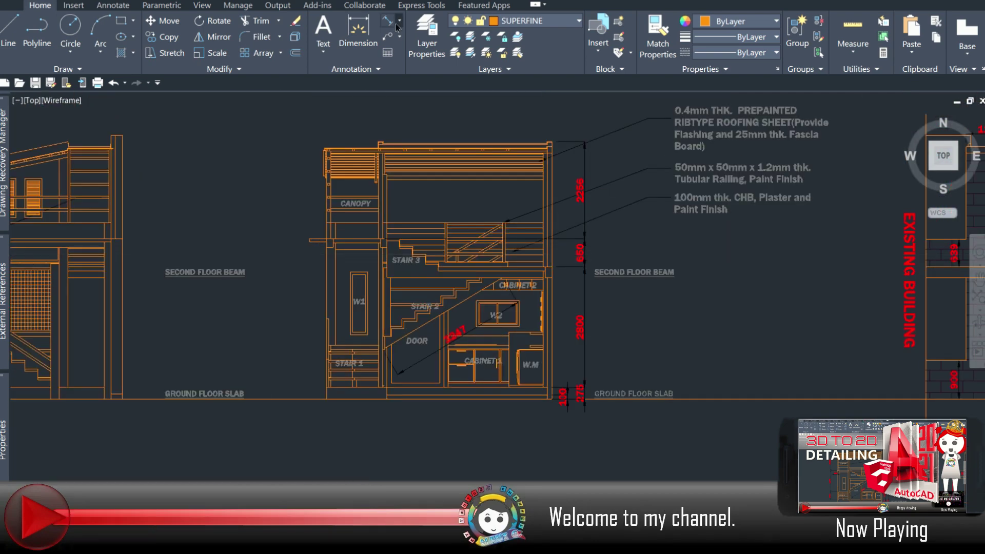
Snap the 401 canopy overhang dimension's end point to the corner so it reads 400
scroll(290, 233, "up", 6)
scroll(449, 260, "down", 2)
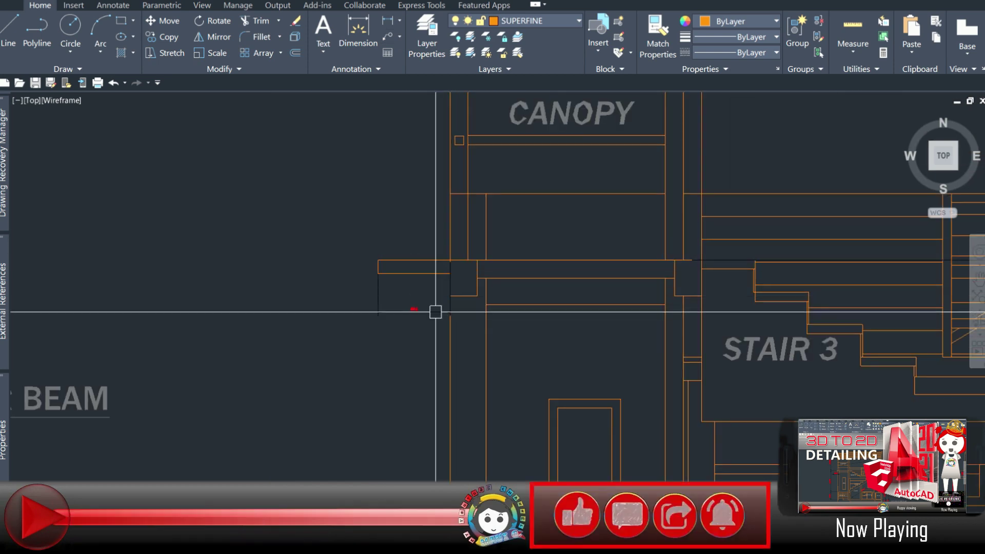
scroll(436, 310, "down", 4)
scroll(436, 320, "up", 3)
left_click(435, 316)
scroll(439, 315, "up", 4)
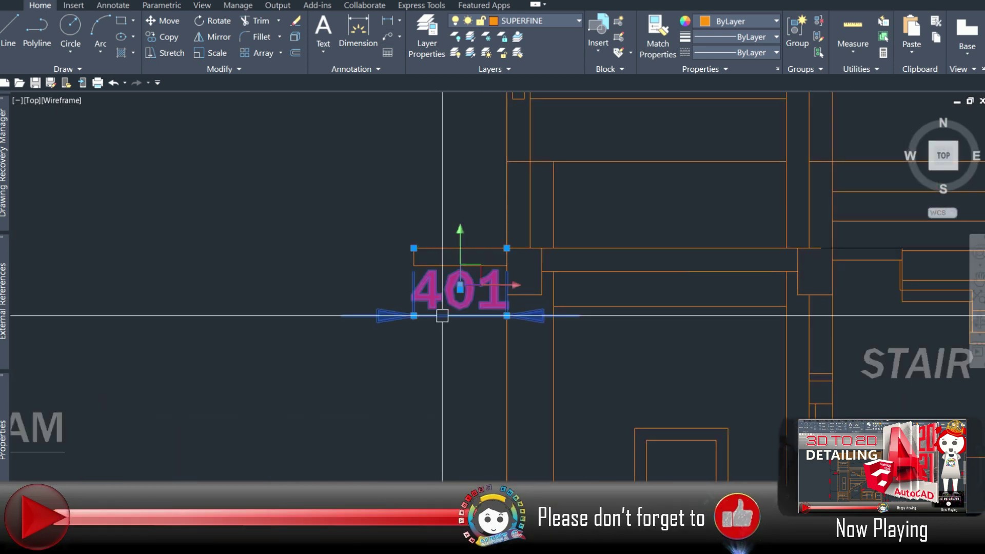
left_click(413, 315)
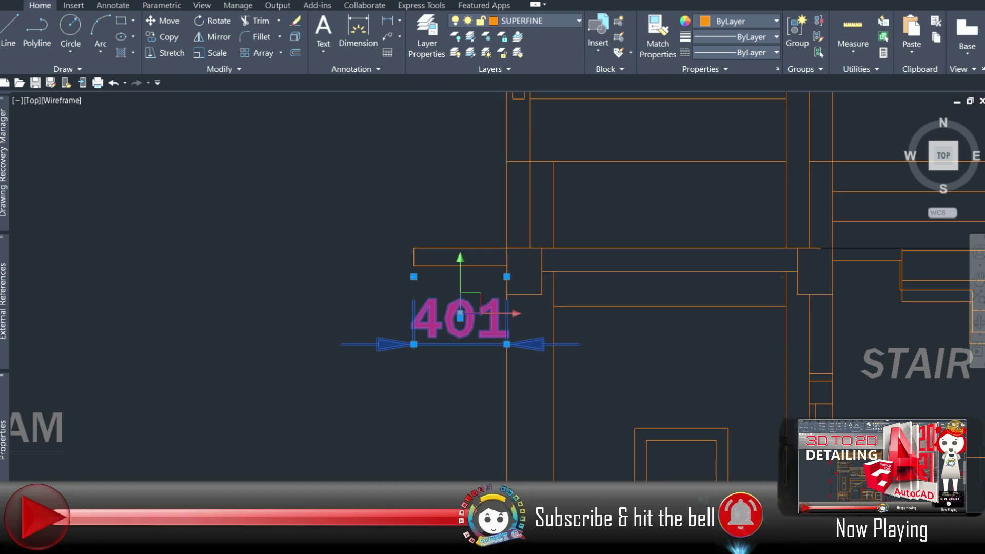
left_click(500, 279)
Add the 975 vertical dimension on the stair elevation's left side
scroll(449, 359, "down", 5)
scroll(429, 298, "up", 4)
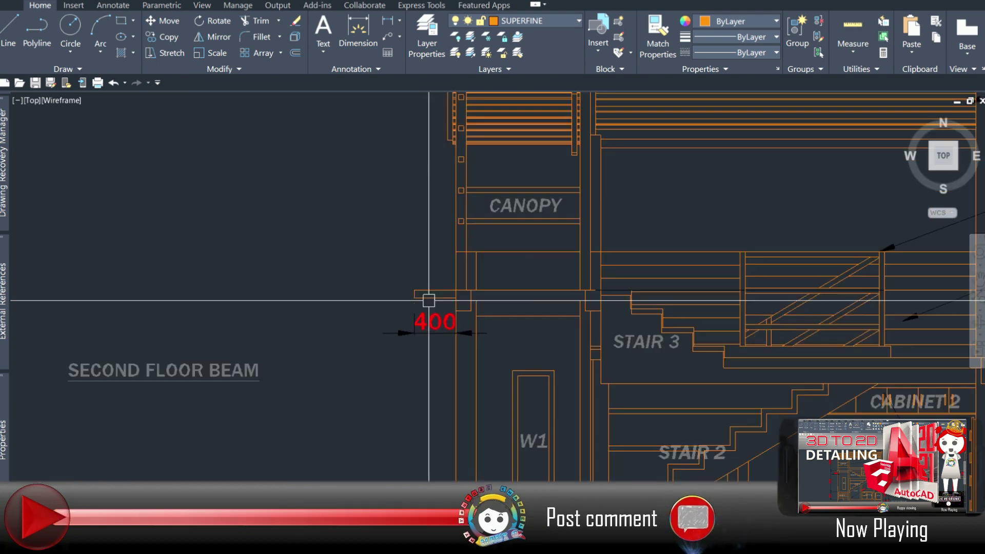
scroll(429, 300, "down", 1)
middle_click_drag(429, 300, 389, 308)
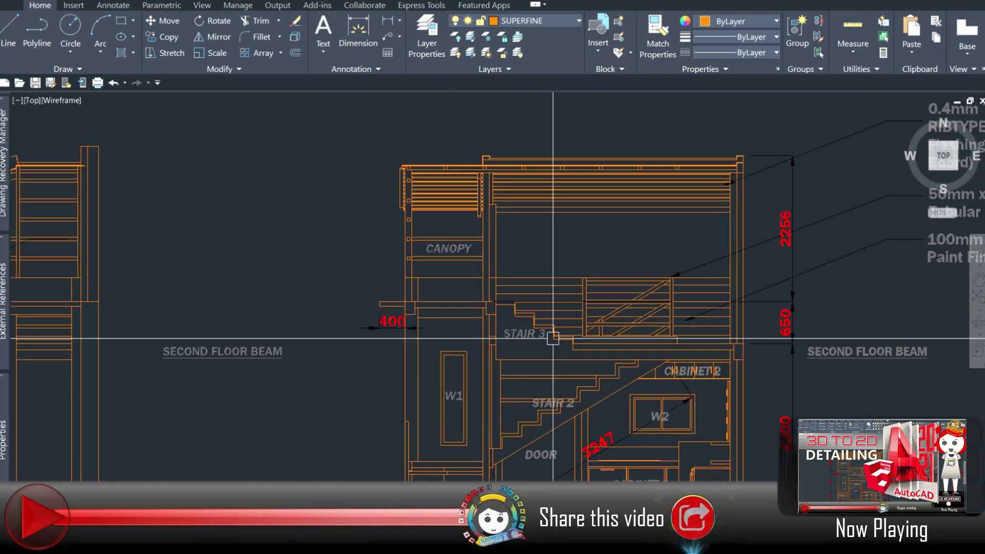
scroll(539, 329, "down", 1)
scroll(440, 341, "up", 2)
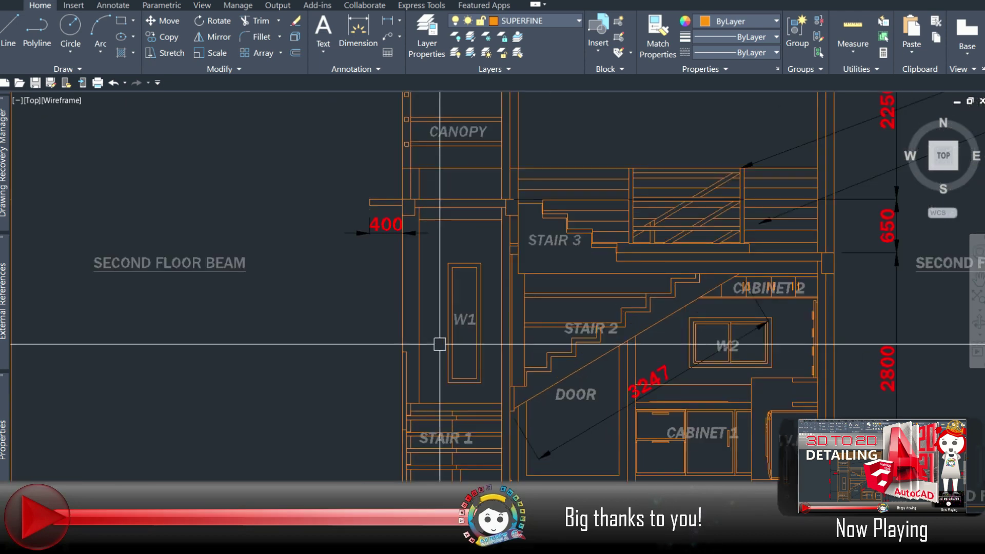
scroll(439, 344, "down", 3)
scroll(431, 313, "up", 3)
scroll(402, 294, "down", 2)
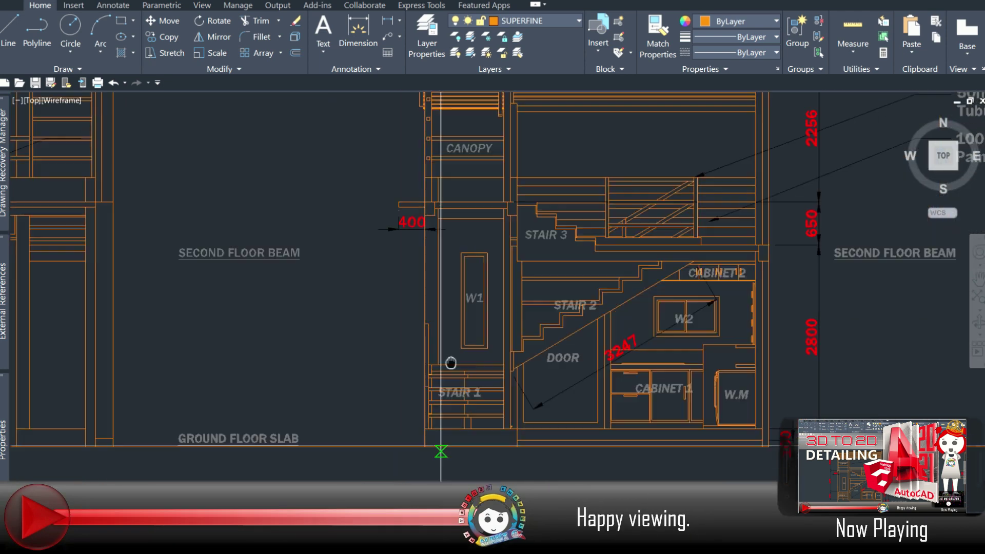
middle_click_drag(439, 441, 436, 386)
scroll(515, 351, "up", 3)
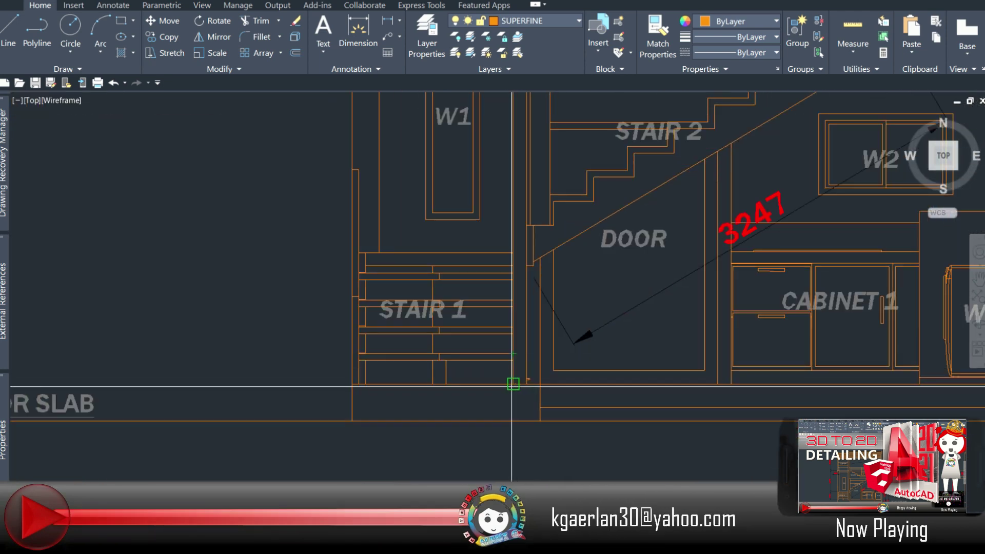
scroll(513, 252, "up", 4)
scroll(386, 353, "down", 8)
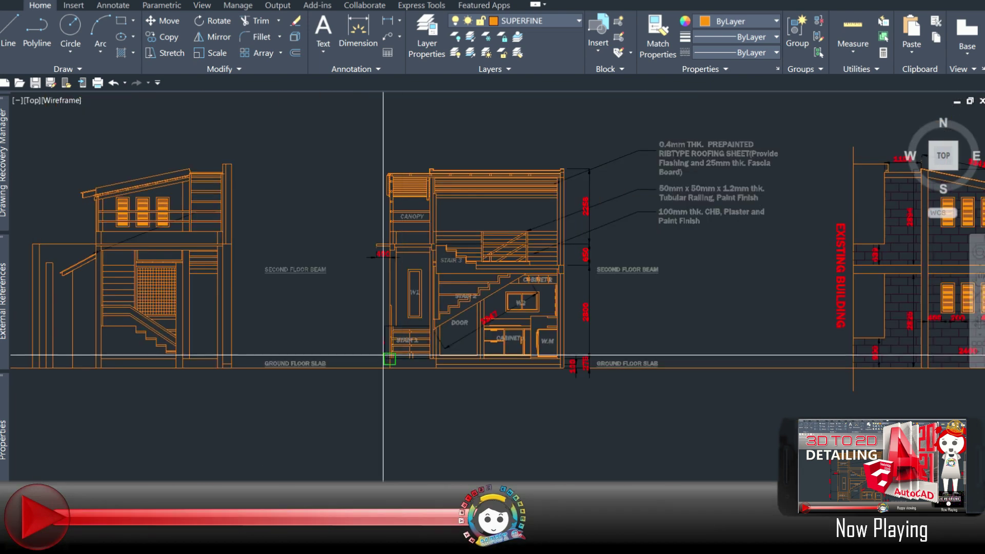
scroll(379, 348, "up", 3)
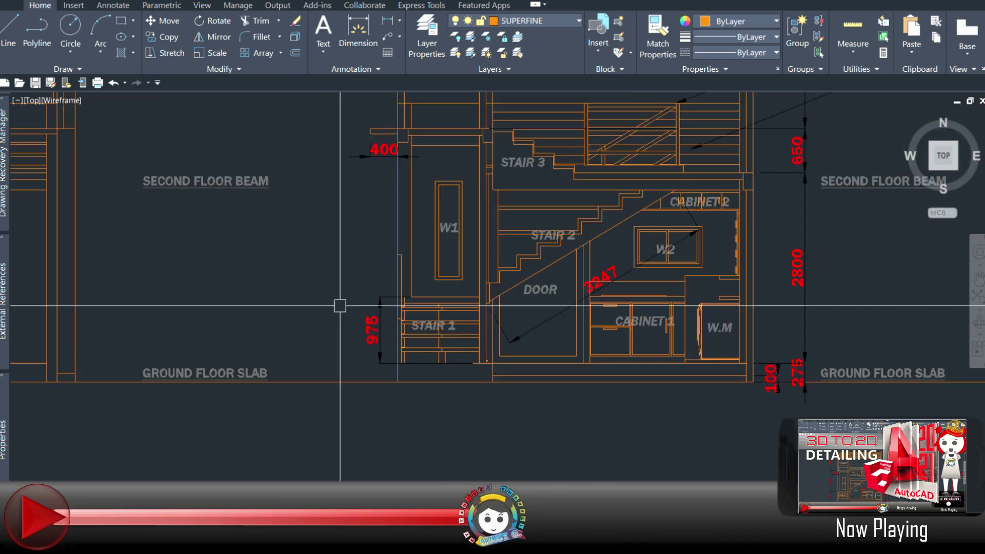
middle_click_drag(340, 306, 306, 331)
scroll(308, 313, "up", 2)
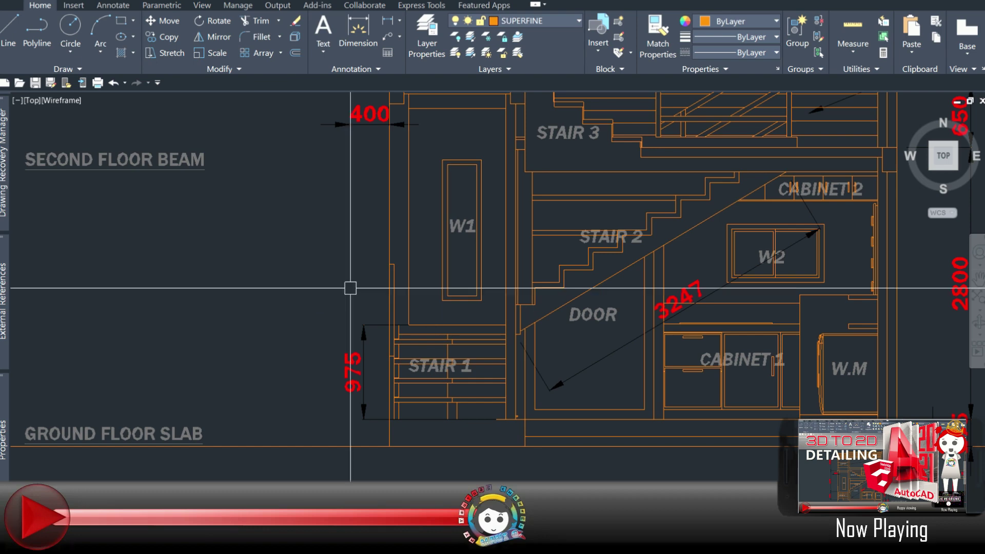
scroll(408, 180, "up", 2)
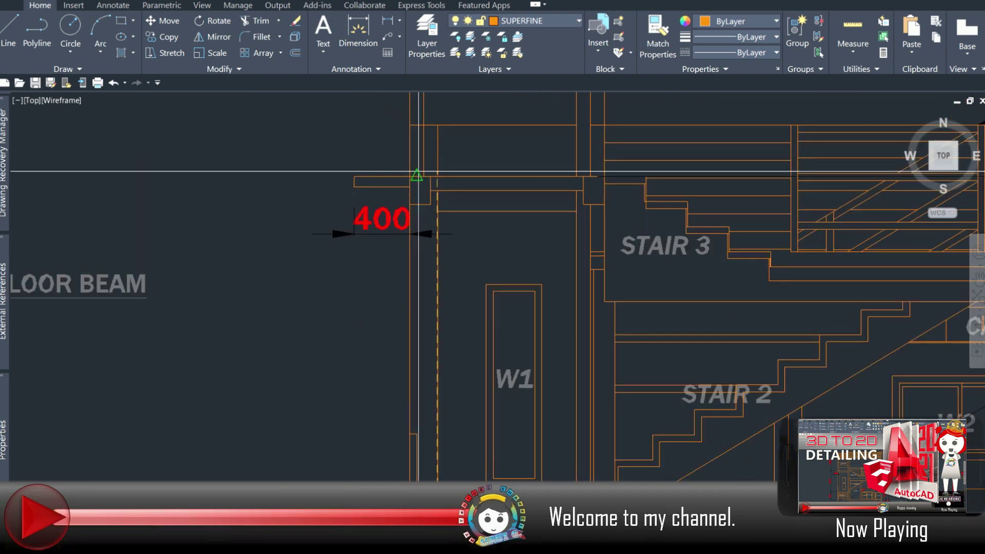
scroll(359, 174, "down", 4)
scroll(334, 246, "up", 2)
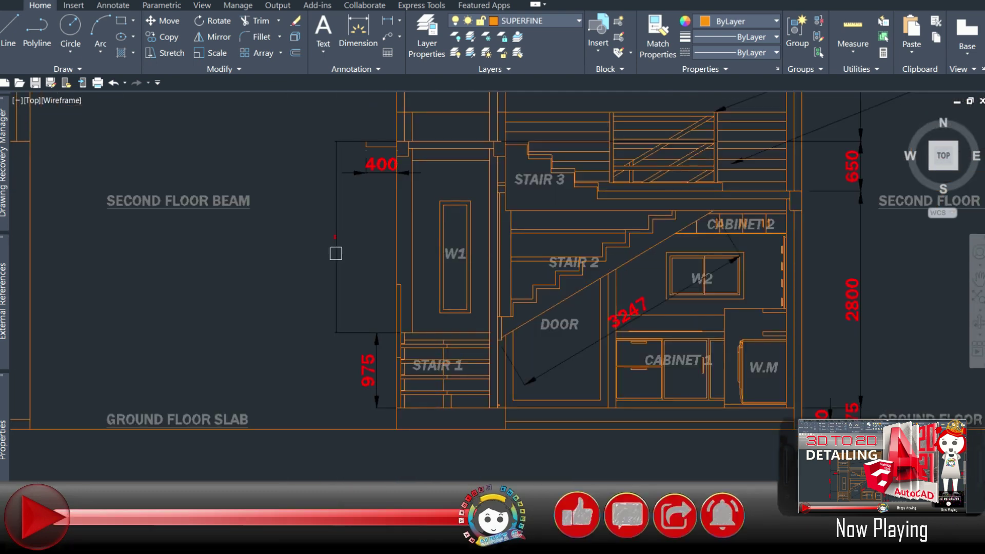
left_click(381, 165)
left_click(367, 379)
Continue the left-side vertical dimensions with 2475 and 2092 up toward the canopy
scroll(378, 209, "up", 2)
scroll(379, 326, "up", 3)
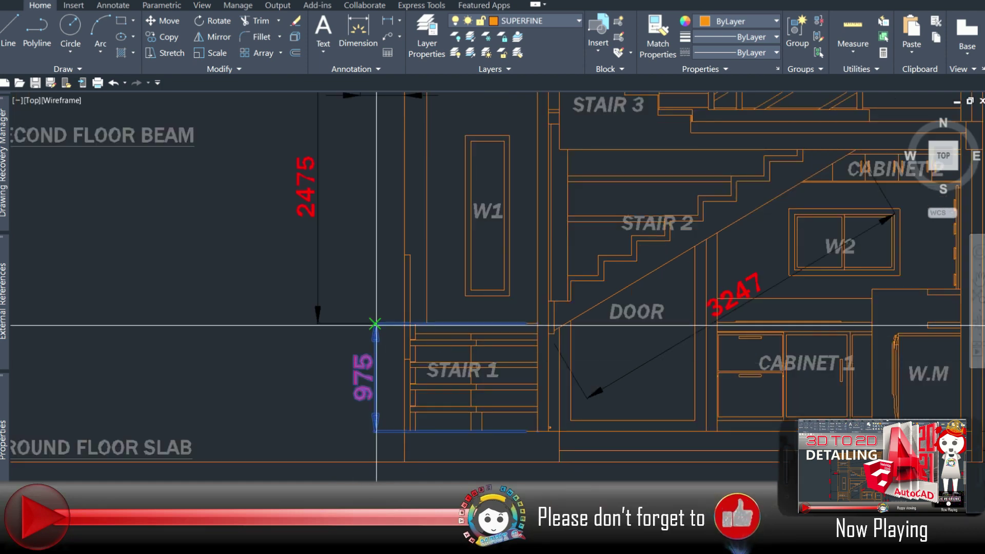
scroll(374, 323, "up", 3)
scroll(209, 326, "down", 8)
scroll(286, 299, "up", 5)
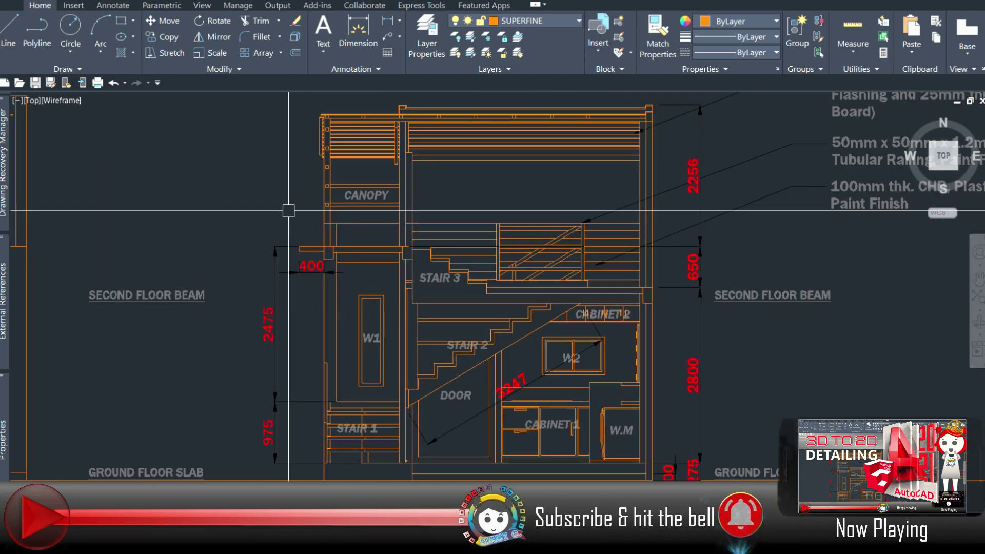
scroll(288, 246, "up", 2)
middle_click_drag(289, 247, 269, 281)
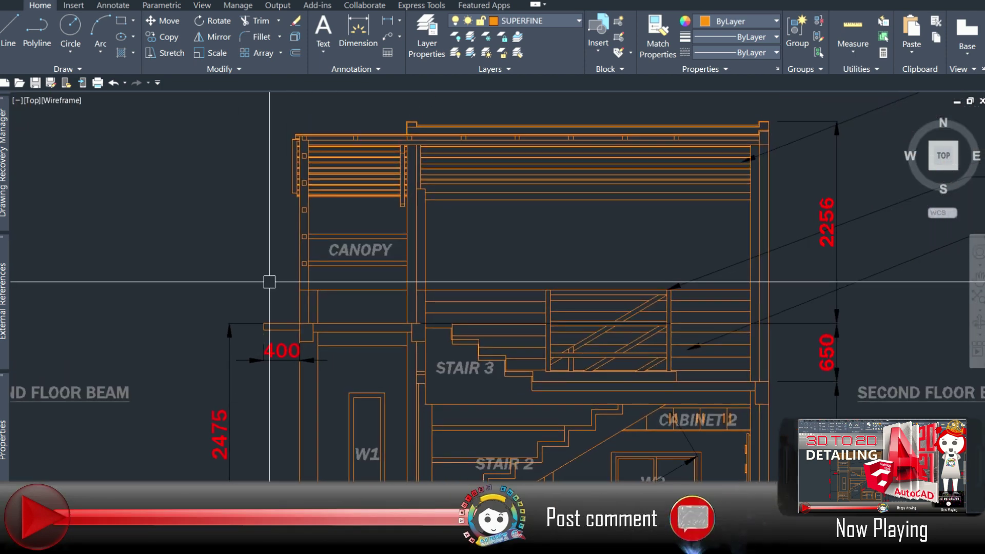
scroll(269, 282, "down", 1)
scroll(242, 197, "up", 3)
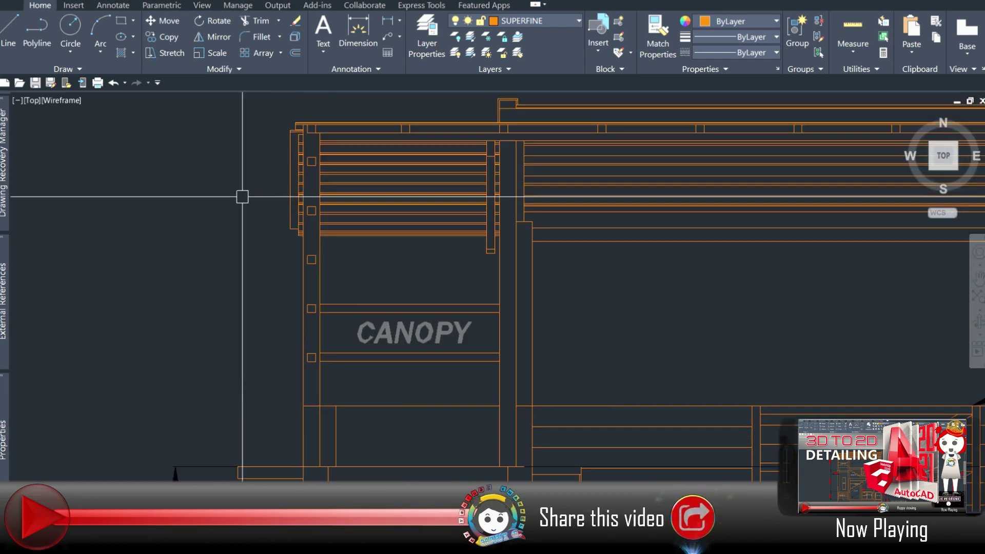
scroll(242, 196, "down", 4)
scroll(244, 317, "up", 2)
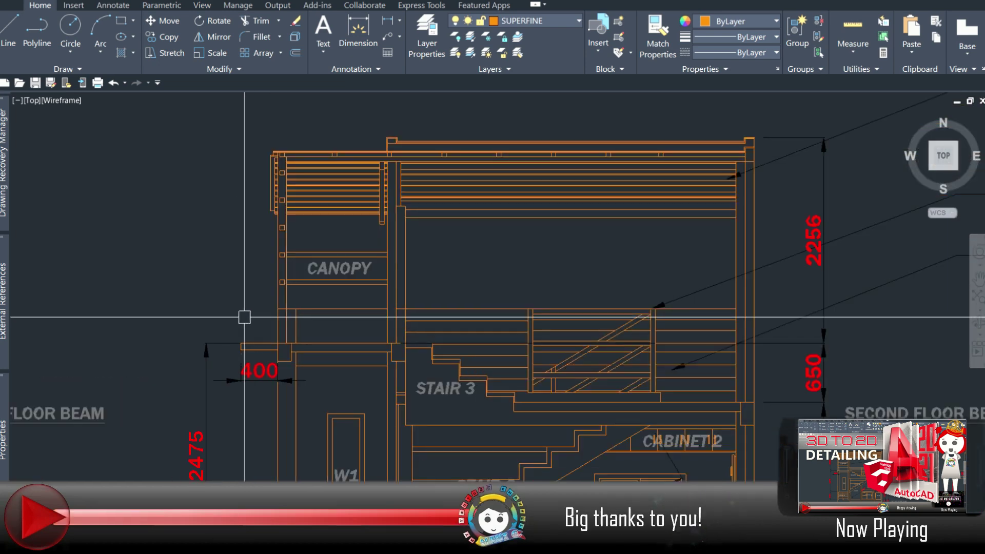
scroll(244, 317, "down", 3)
middle_click_drag(242, 253, 276, 234)
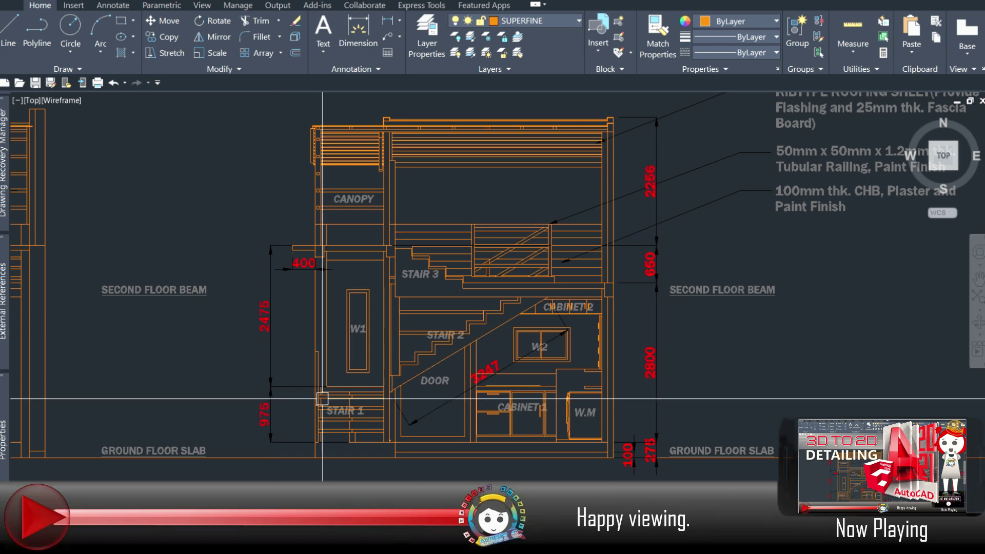
scroll(322, 399, "down", 3)
scroll(297, 334, "up", 3)
scroll(335, 374, "down", 3)
scroll(335, 372, "up", 1)
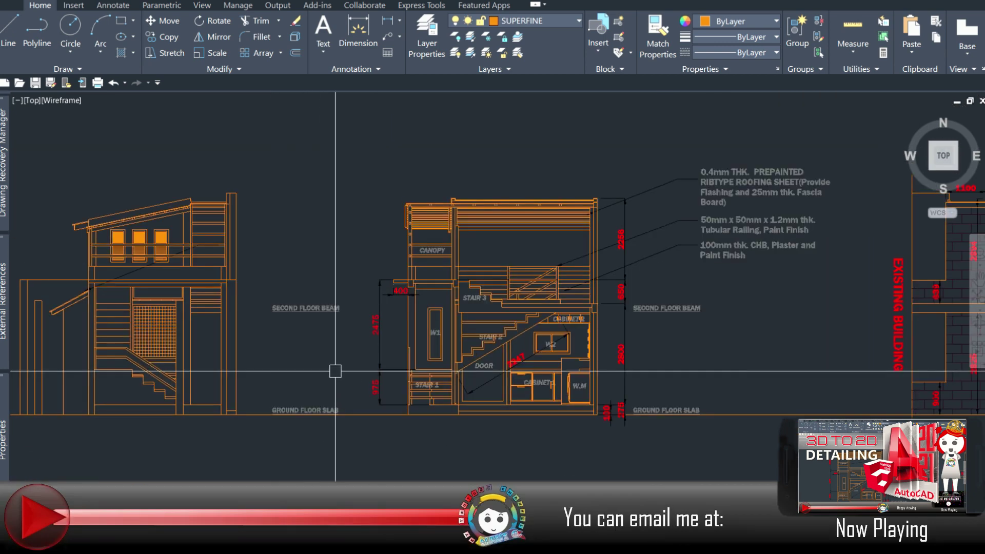
scroll(359, 395, "up", 3)
scroll(390, 420, "up", 2)
scroll(385, 359, "down", 3)
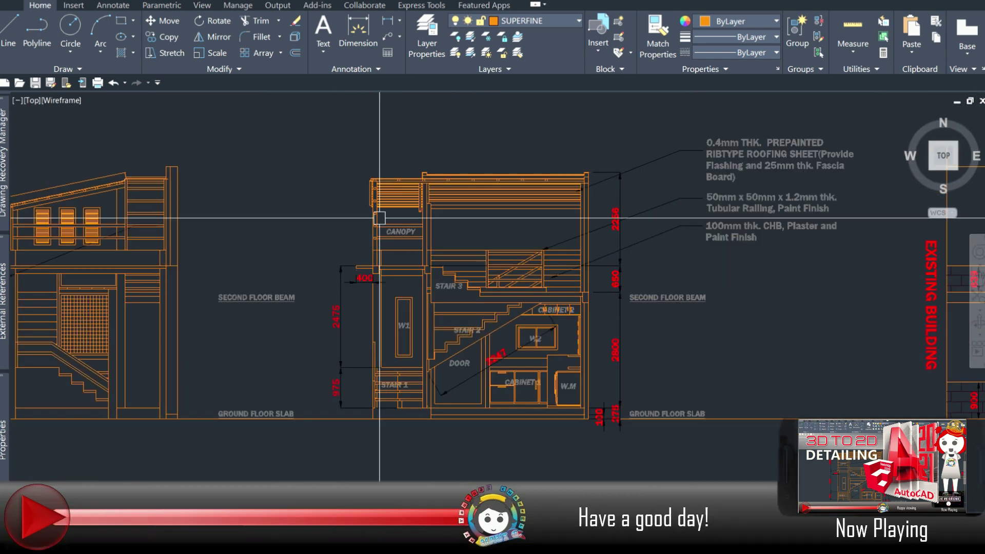
scroll(355, 260, "up", 4)
scroll(344, 386, "up", 2)
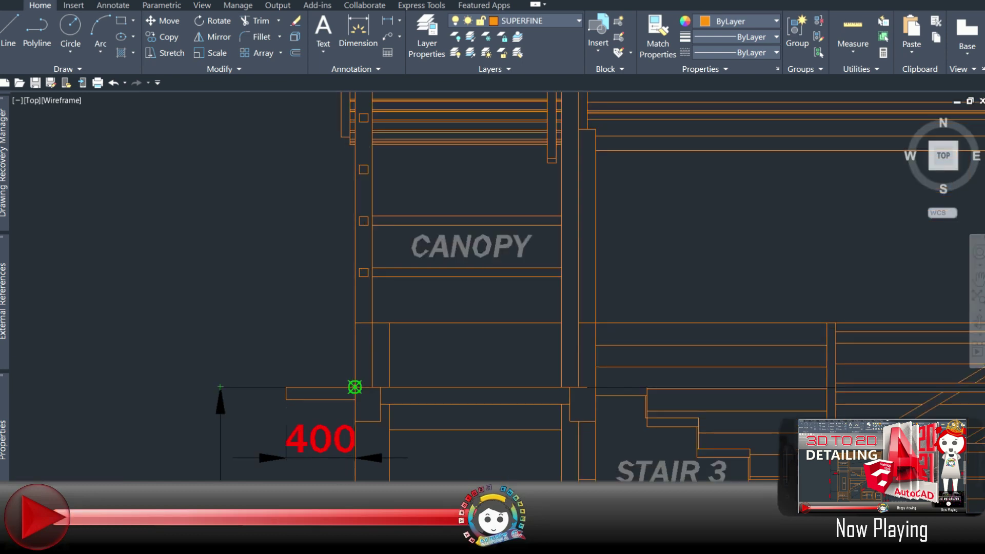
scroll(341, 367, "down", 2)
scroll(359, 267, "up", 5)
scroll(365, 195, "up", 3)
scroll(360, 161, "down", 4)
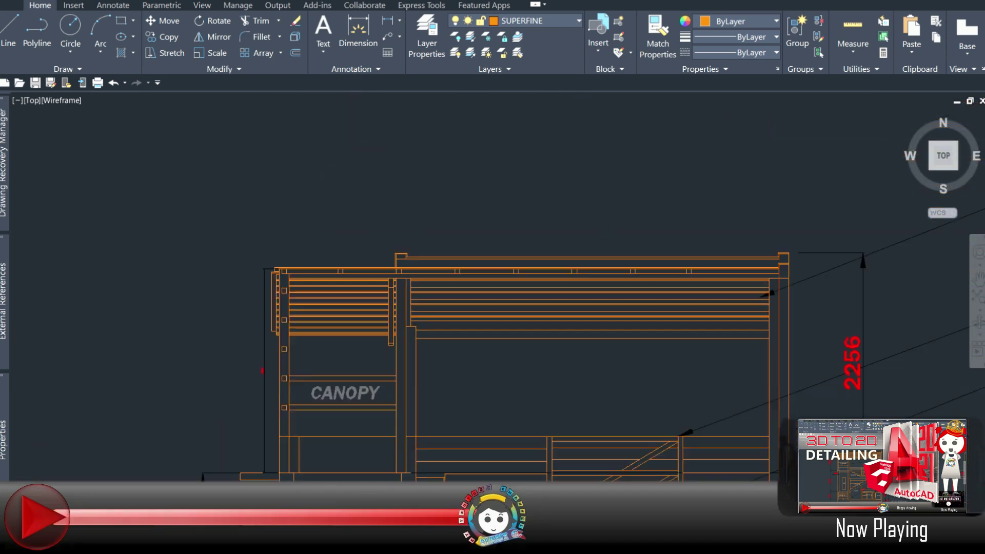
scroll(307, 283, "up", 3)
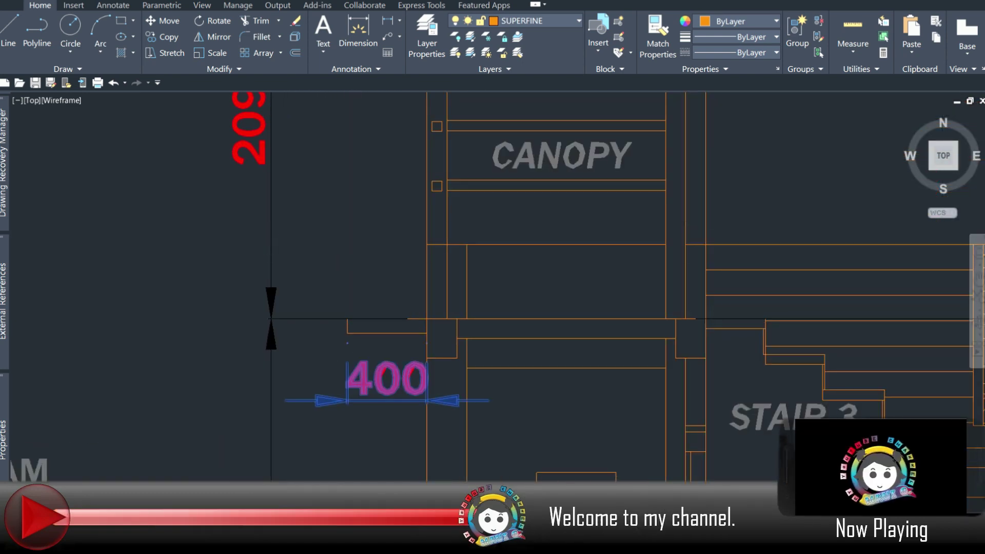
scroll(256, 319, "down", 5)
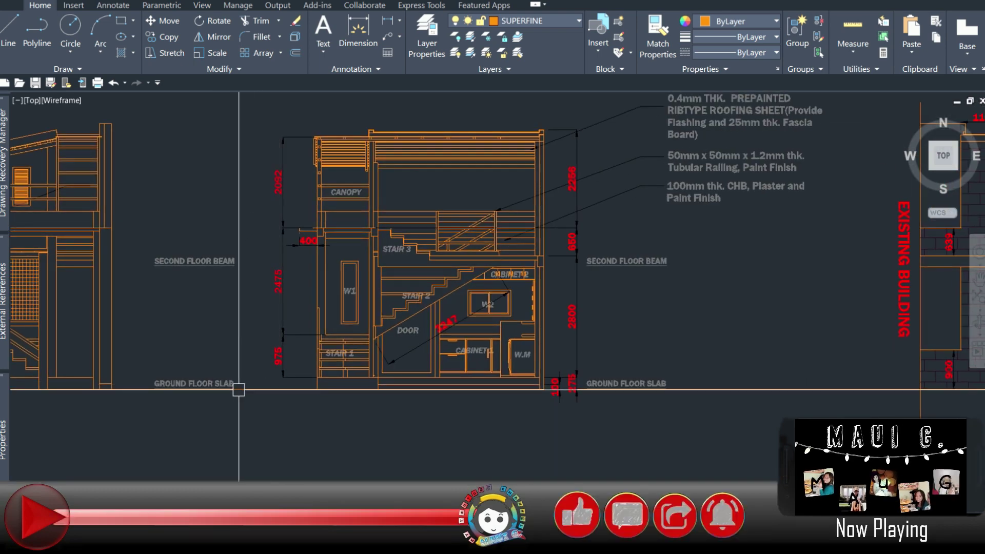
scroll(401, 177, "up", 2)
middle_click_drag(423, 356, 444, 328)
Move the left elevation and its ground line a short distance further left
scroll(378, 254, "up", 3)
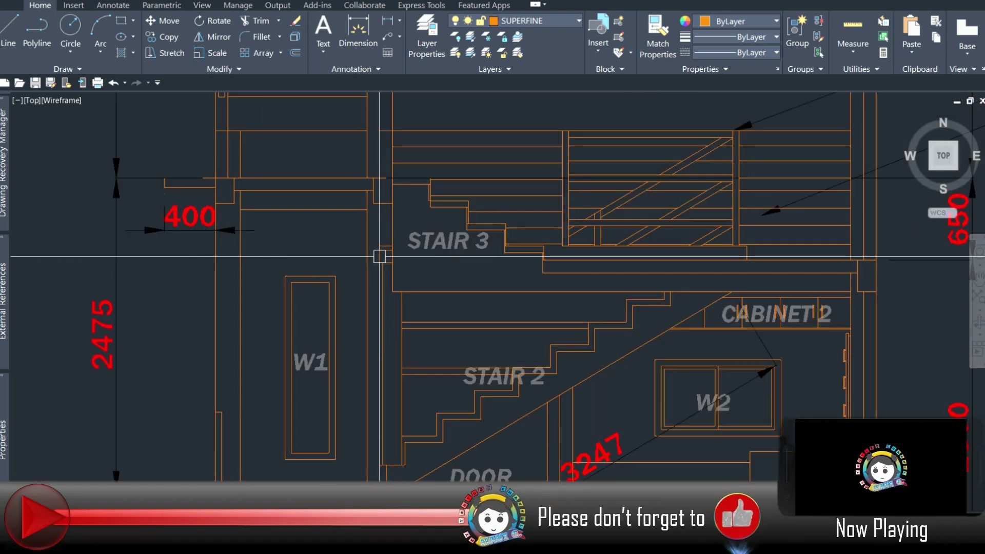
scroll(362, 321, "down", 4)
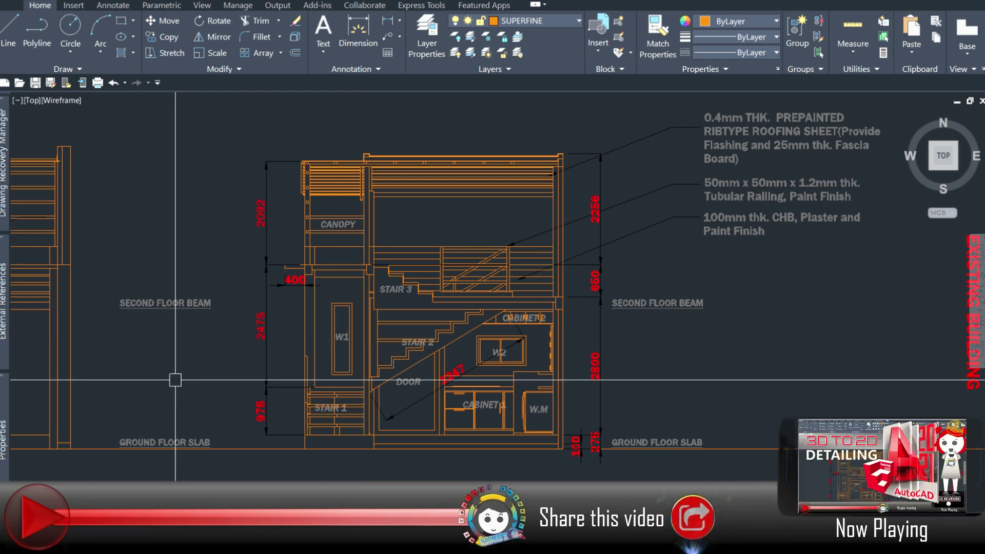
scroll(175, 380, "down", 3)
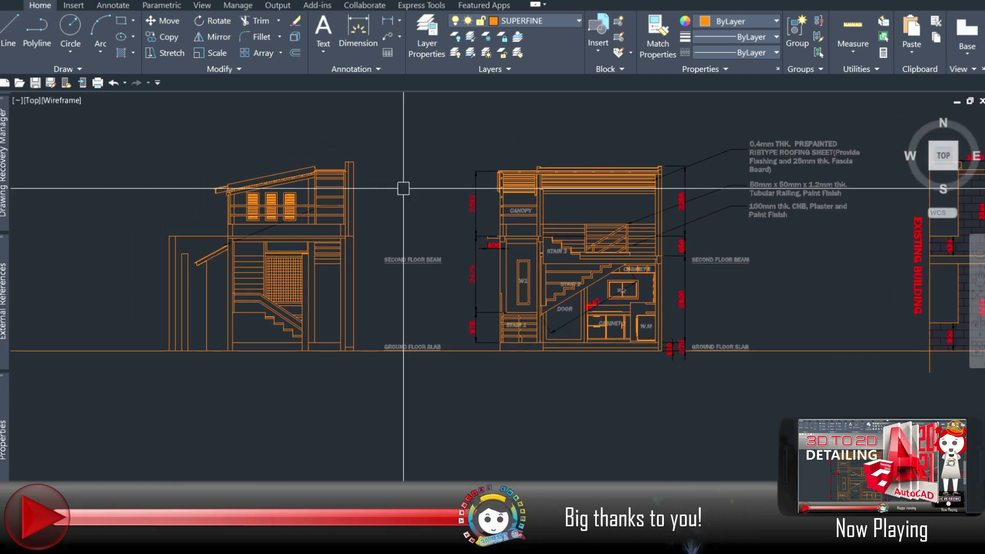
left_click(403, 169)
left_click(286, 321)
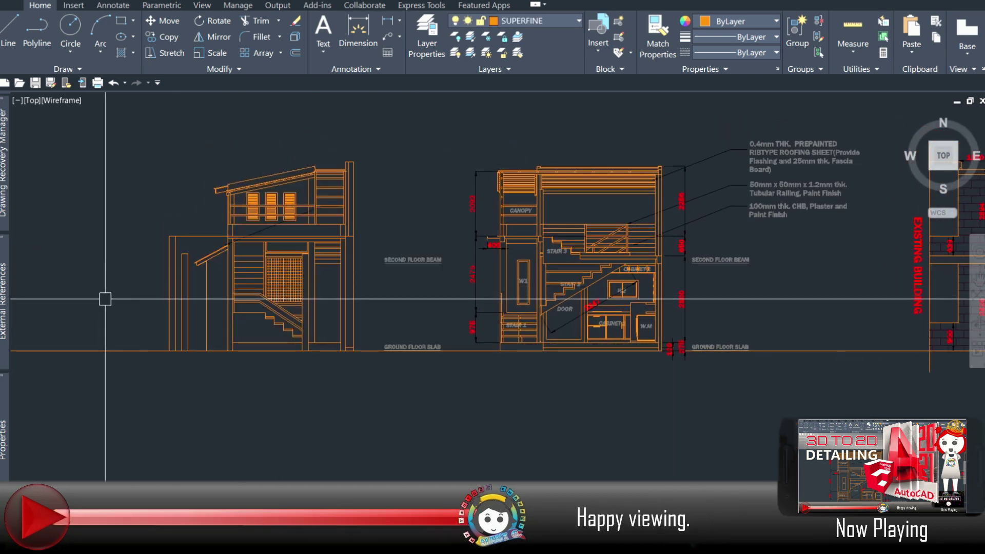
scroll(128, 282, "up", 2)
scroll(226, 229, "up", 3)
left_click(235, 217)
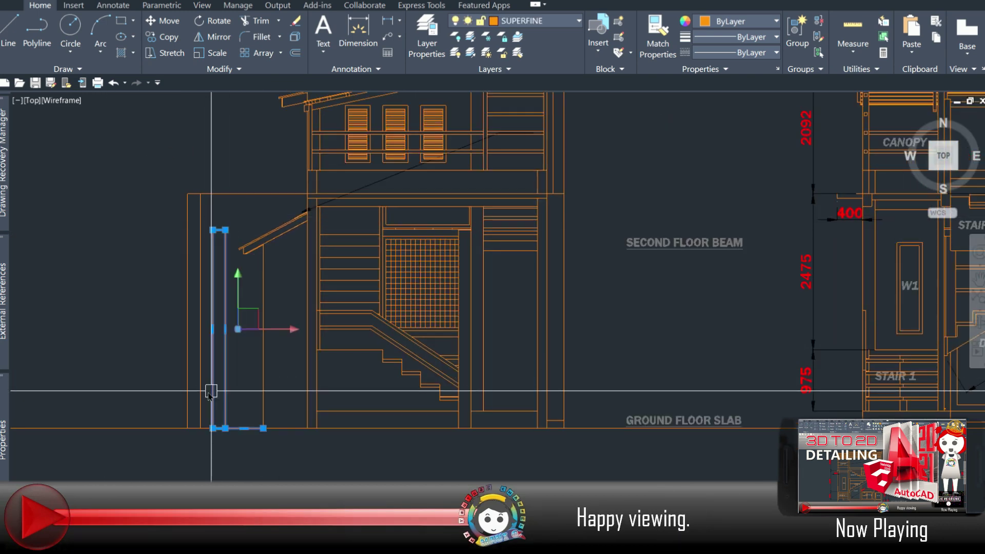
scroll(210, 392, "down", 5)
scroll(242, 378, "up", 1)
scroll(334, 374, "up", 1)
scroll(324, 312, "down", 2)
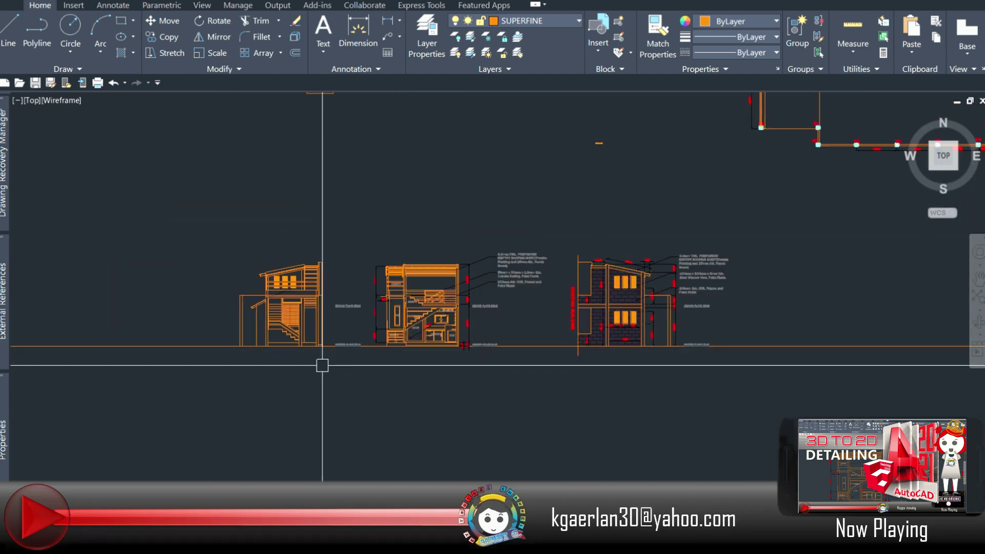
left_click_drag(322, 365, 218, 229)
left_click(271, 243)
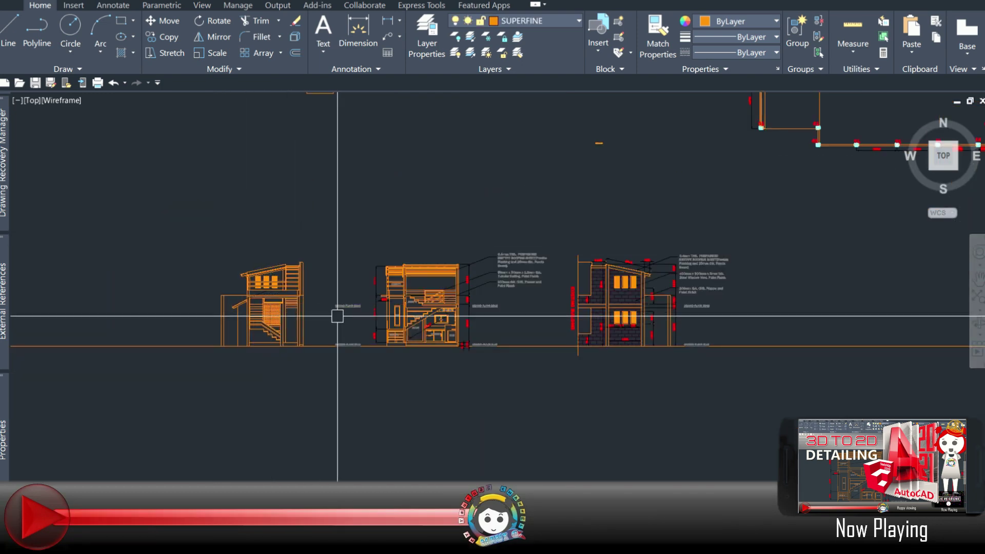
left_click(574, 323)
Copy the red EXISTING BUILDING text and its vertical line beside the left elevation
scroll(574, 329, "up", 2)
scroll(547, 285, "up", 3)
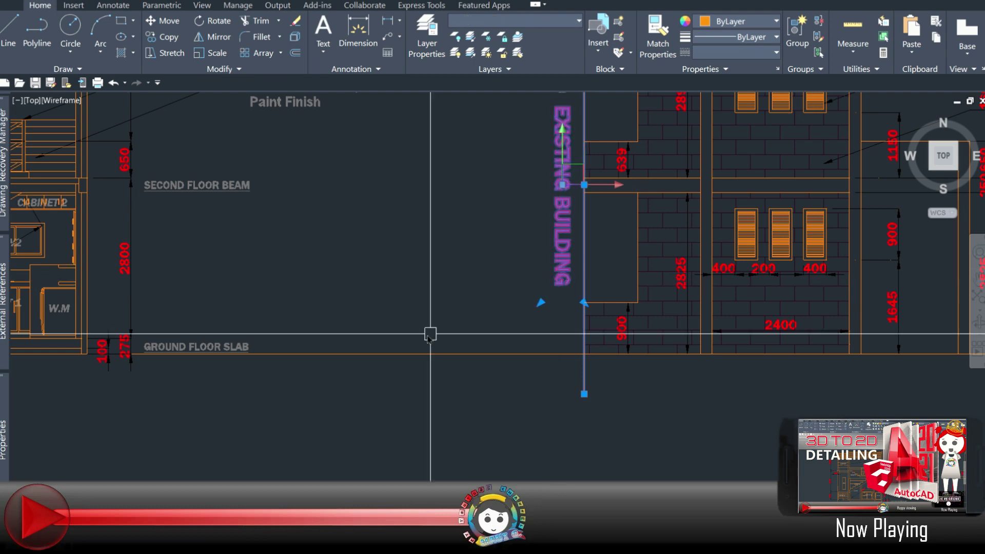
scroll(501, 335, "down", 3)
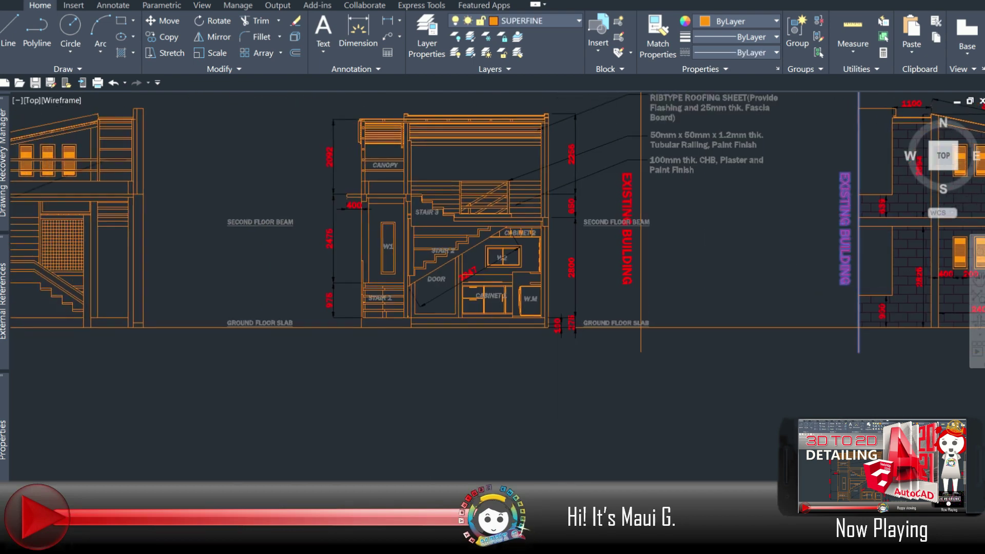
scroll(393, 336, "up", 2)
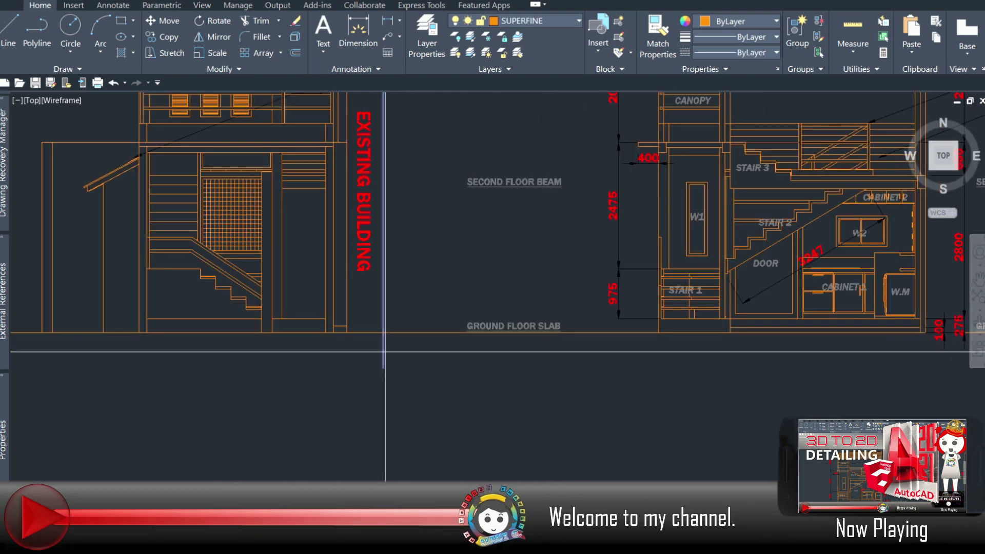
scroll(385, 339, "down", 1)
scroll(331, 327, "up", 2)
scroll(359, 333, "down", 4)
scroll(401, 337, "up", 1)
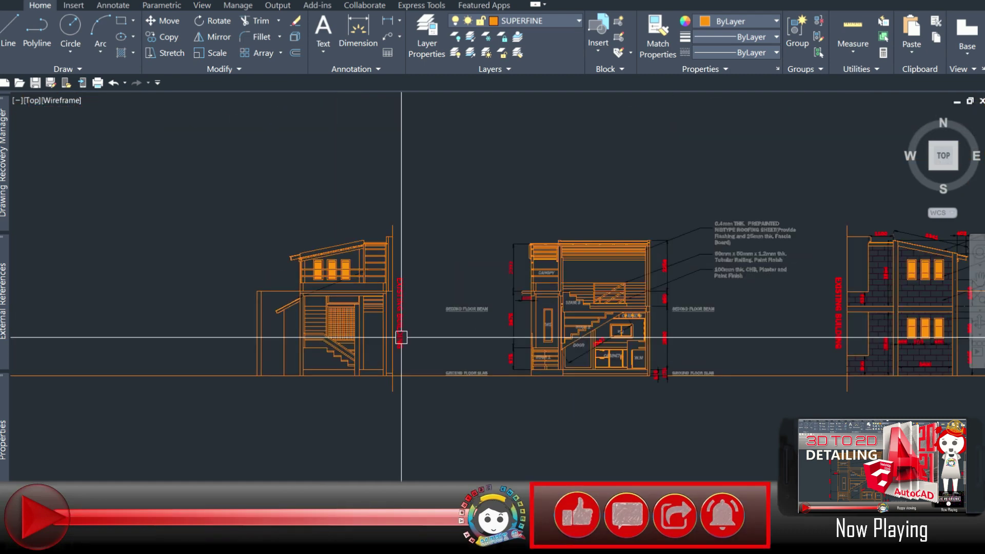
Add a vertical 4097 height dimension up the left elevation's outer edge and reposition its line
scroll(374, 320, "up", 3)
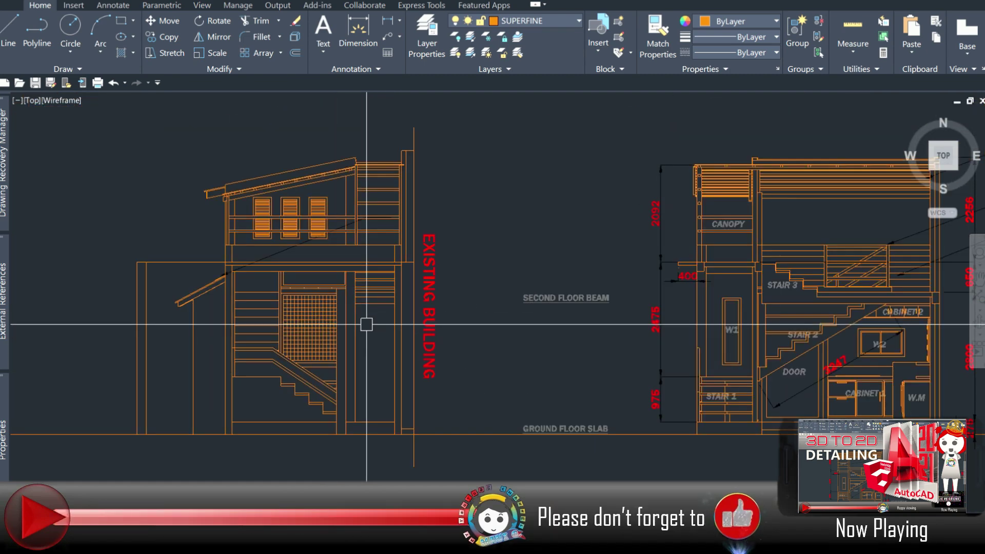
scroll(395, 314, "down", 1)
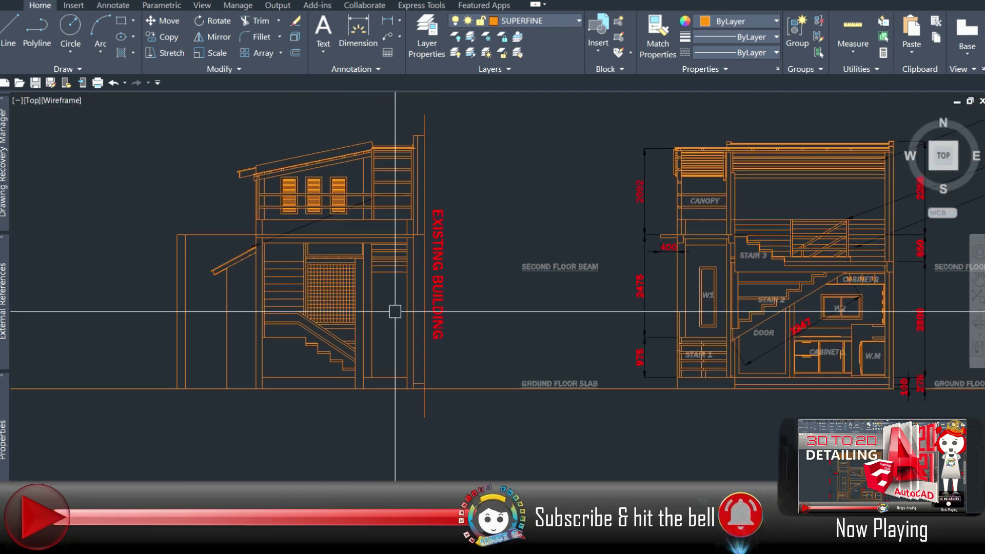
scroll(405, 380, "up", 3)
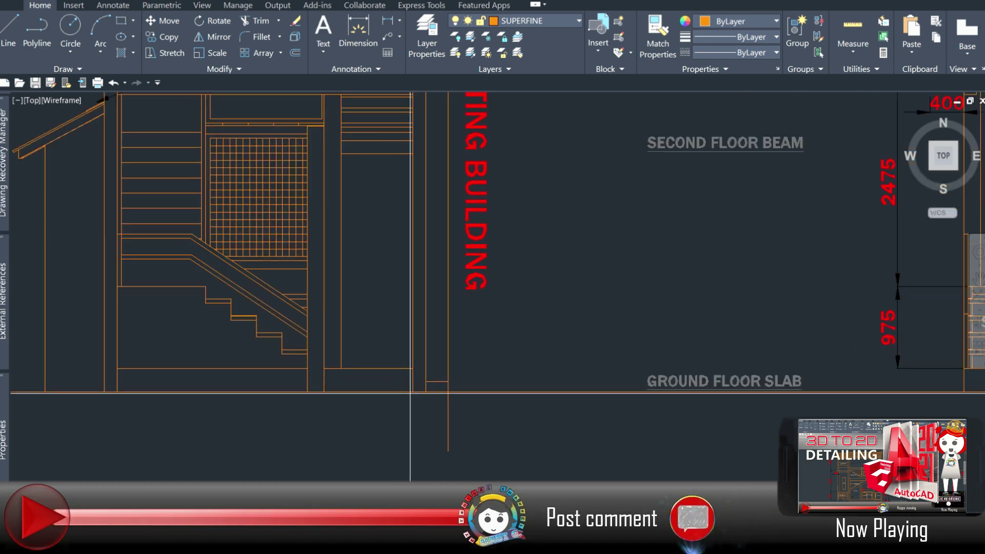
scroll(462, 359, "down", 2)
scroll(452, 216, "up", 3)
scroll(452, 216, "down", 4)
mouse_move(405, 231)
middle_mouse_down()
mouse_move(385, 248)
mouse_move(393, 244)
middle_mouse_up()
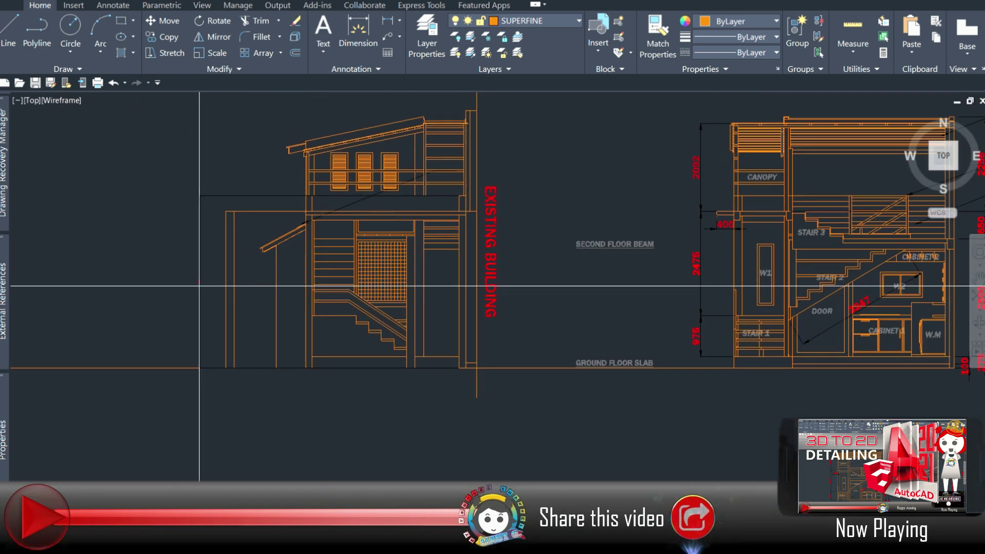
key("Escape")
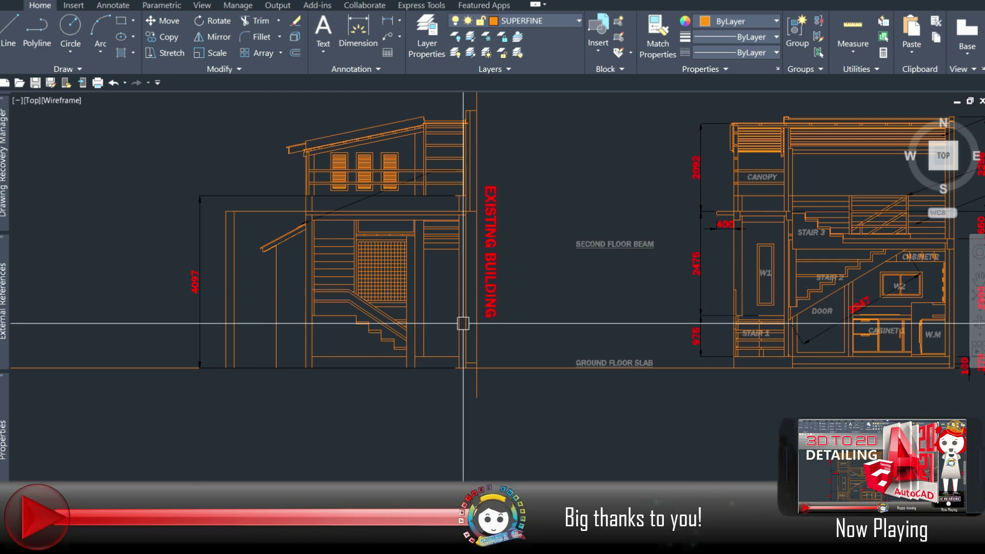
left_click(478, 368)
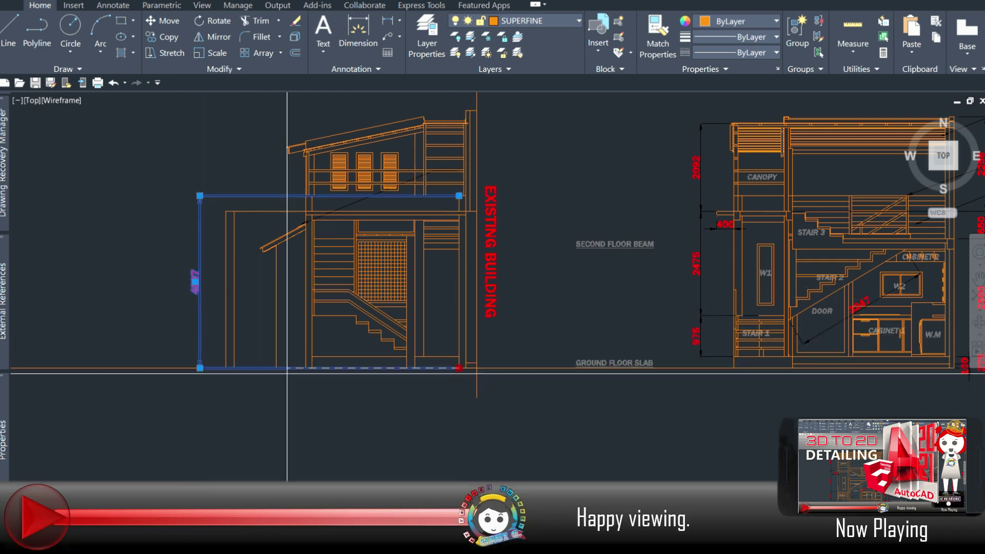
left_click(459, 196)
key("Escape")
scroll(334, 418, "down", 3)
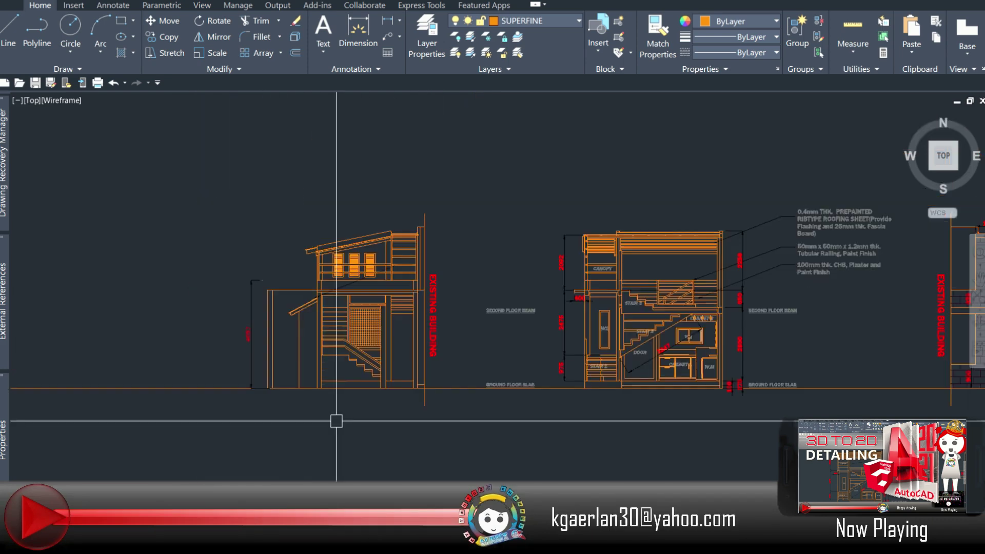
scroll(253, 322, "up", 2)
scroll(239, 328, "up", 1)
scroll(239, 328, "down", 3)
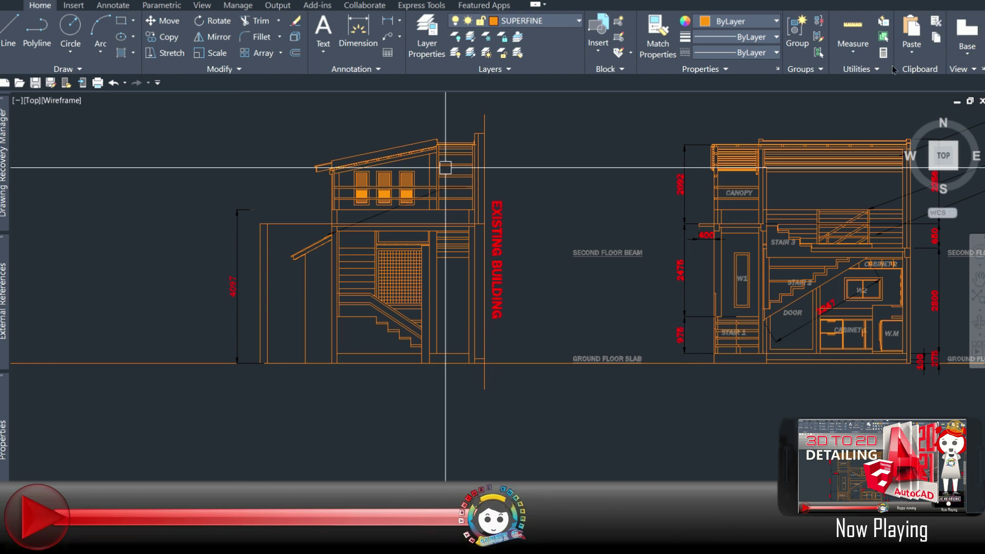
scroll(363, 261, "down", 3)
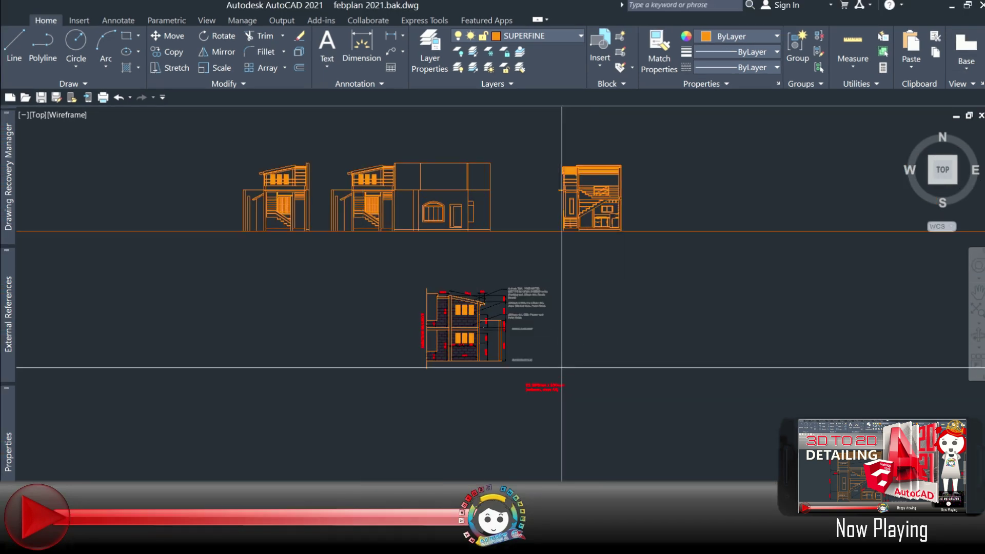
Delete the wide elevation with the arched window
left_click(411, 264)
scroll(397, 278, "up", 6)
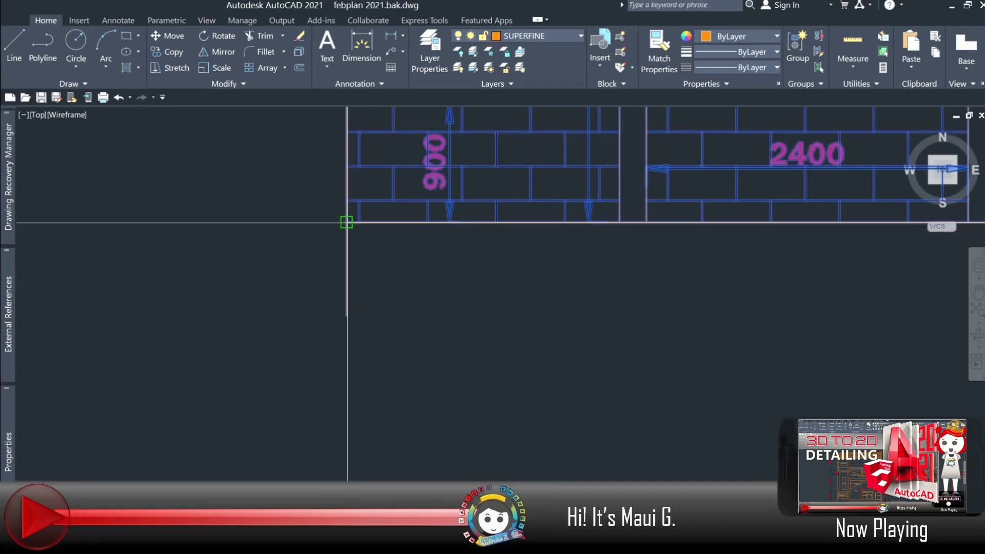
scroll(362, 257, "down", 6)
scroll(523, 268, "up", 2)
scroll(542, 269, "down", 1)
scroll(501, 330, "up", 2)
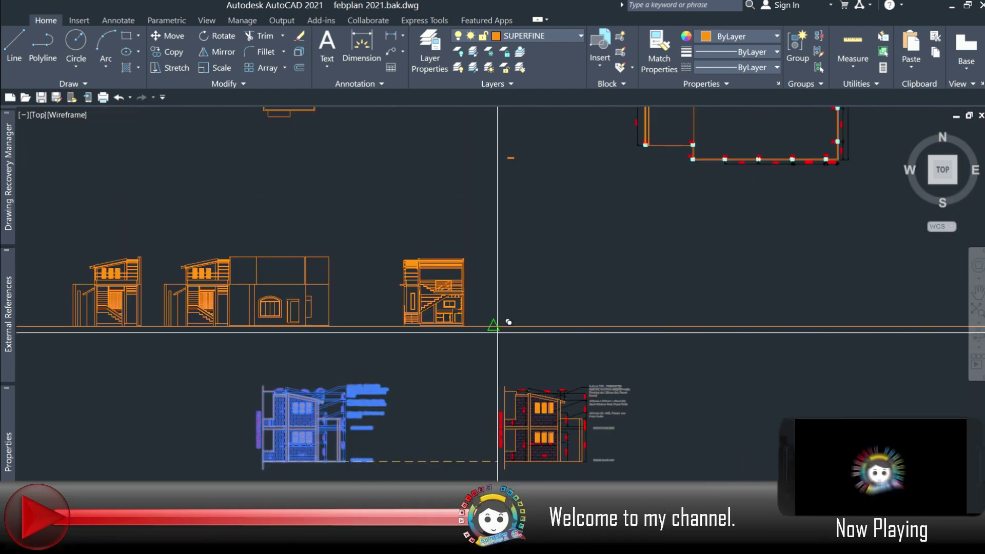
scroll(396, 352, "down", 3)
middle_click_drag(396, 352, 490, 294)
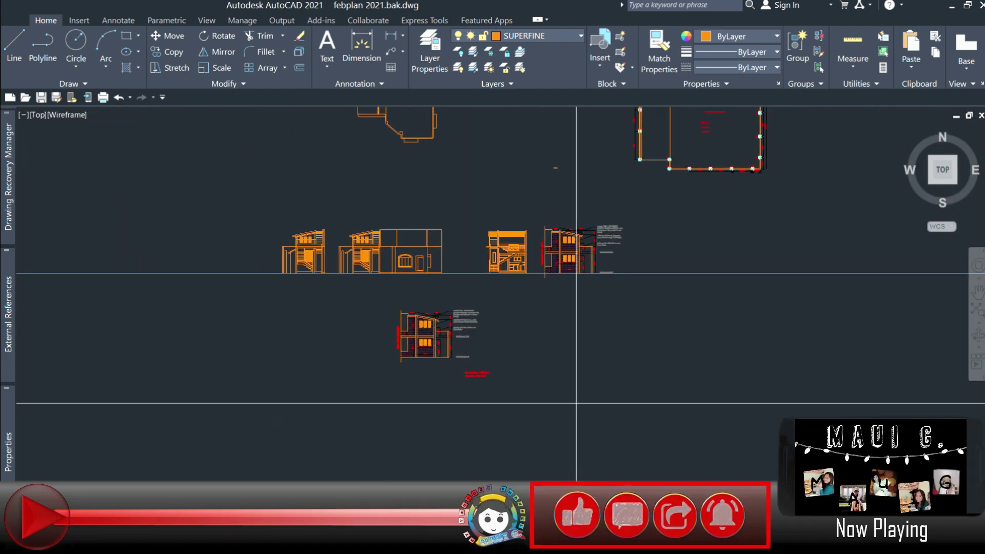
scroll(370, 291, "up", 3)
scroll(308, 256, "up", 2)
middle_click_drag(257, 246, 450, 275)
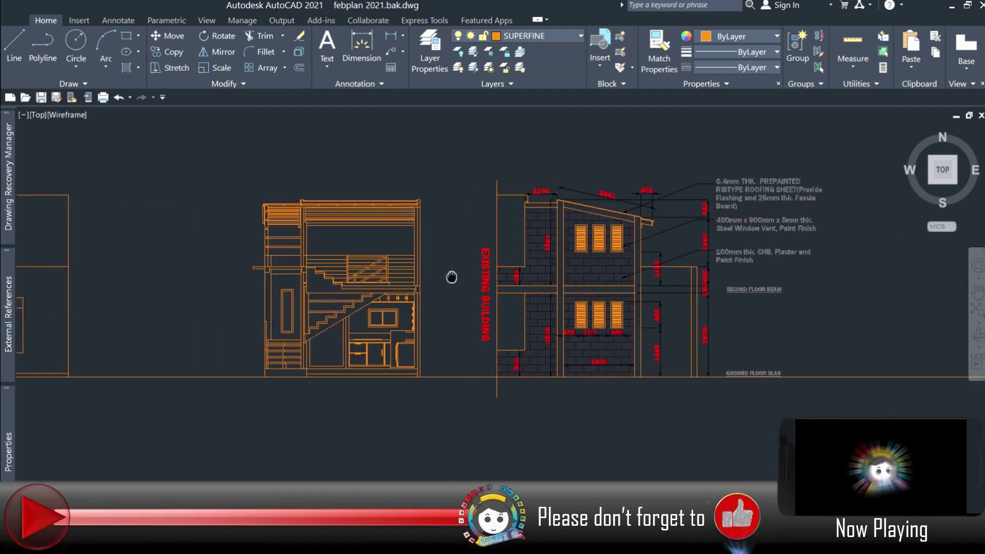
scroll(249, 323, "down", 3)
middle_click_drag(249, 323, 637, 213)
scroll(636, 213, "up", 3)
left_click_drag(719, 234, 454, 342)
left_click(455, 343)
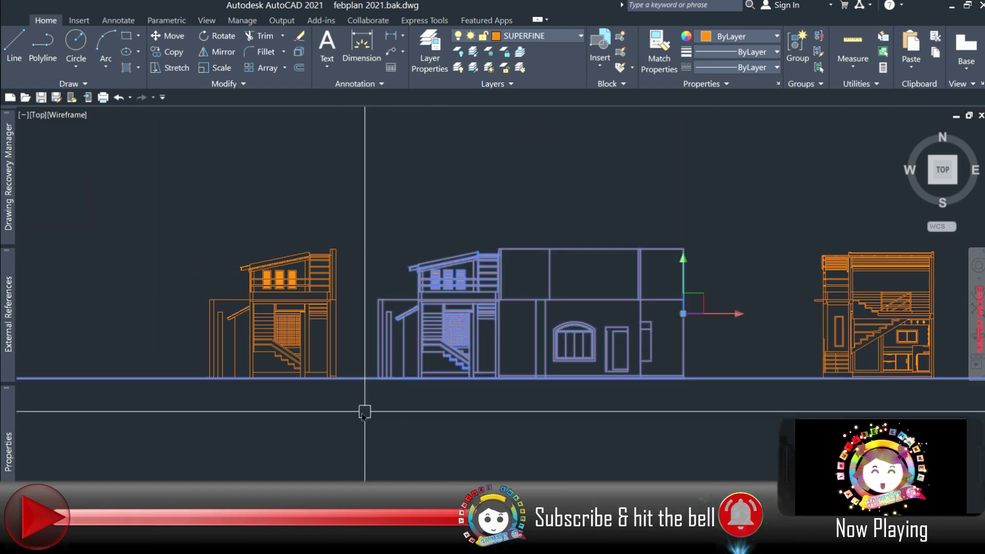
key("Delete")
left_click(374, 363)
Move the left elevation right, next to the other elevations
left_click(237, 251)
key("m")
key("Return")
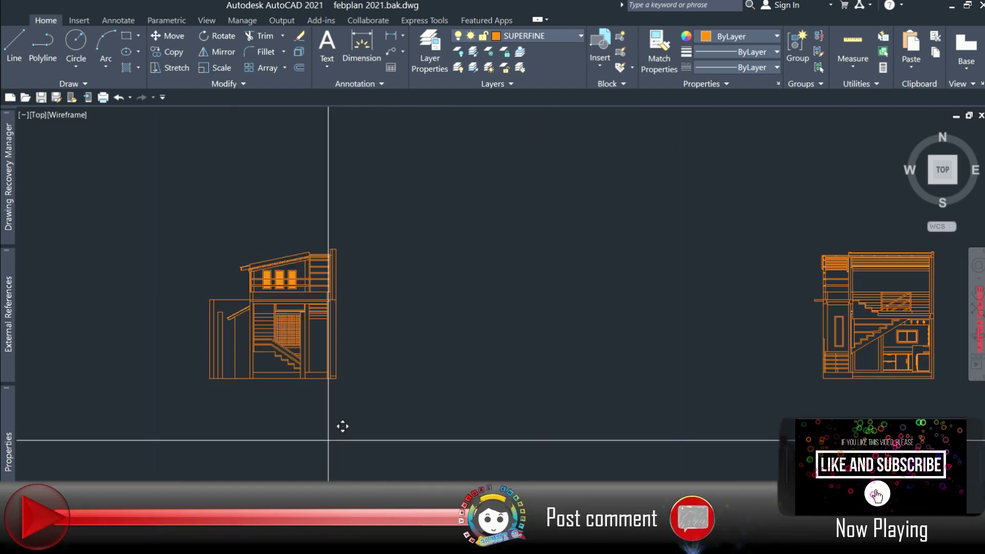
left_click(339, 436)
left_click(737, 437)
Shift the staircase elevation left so all three sit evenly spaced along the ground line
left_click_drag(733, 431, 317, 370)
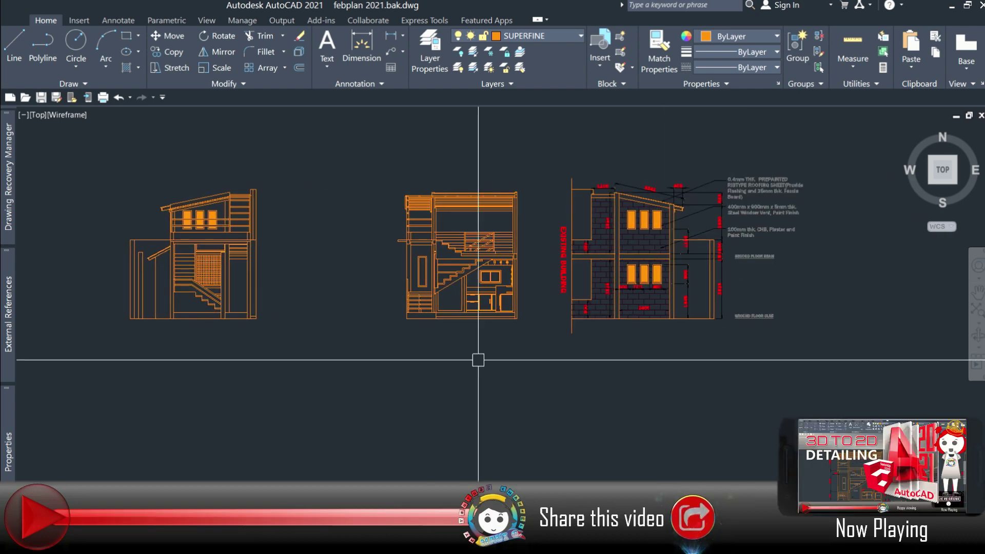
key("Escape")
left_click_drag(538, 169, 360, 369)
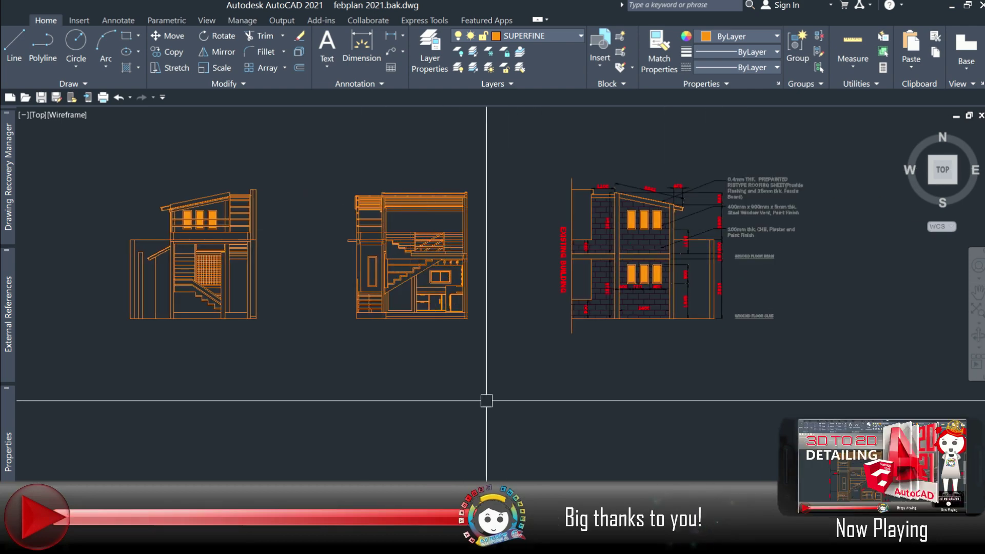
scroll(511, 323, "up", 5)
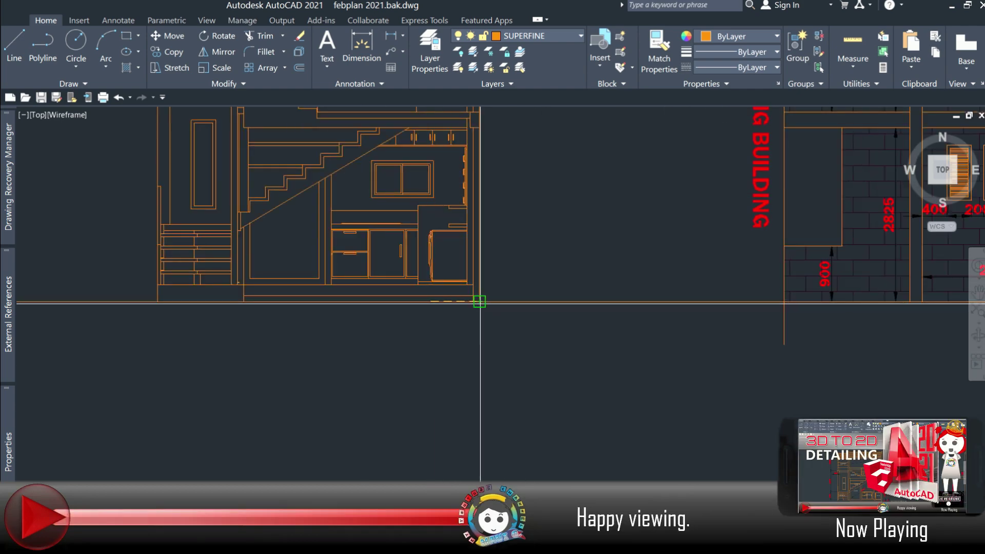
scroll(480, 301, "down", 3)
scroll(524, 390, "down", 3)
scroll(557, 277, "down", 2)
middle_click_drag(449, 283, 460, 289)
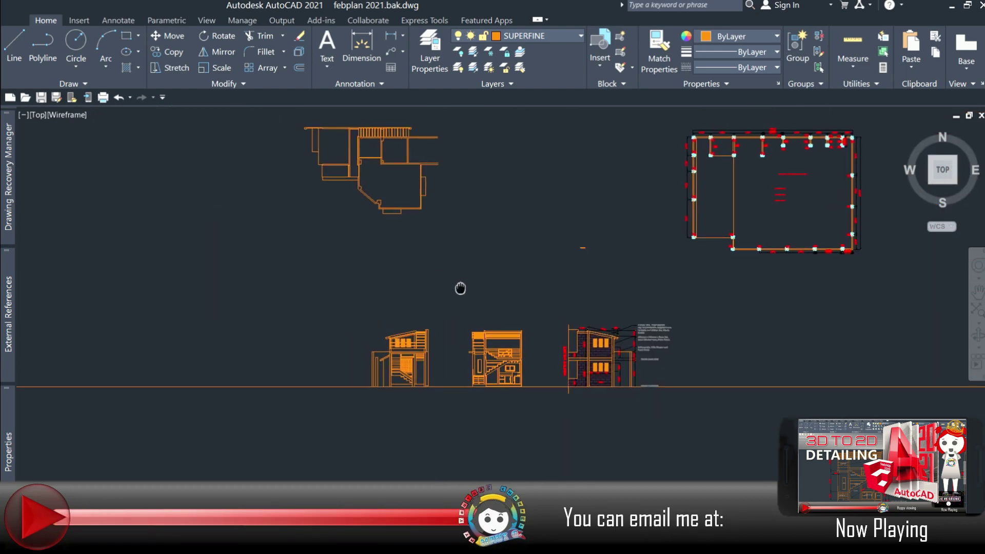
scroll(460, 298, "up", 1)
scroll(396, 369, "up", 3)
scroll(508, 395, "down", 2)
scroll(219, 333, "up", 3)
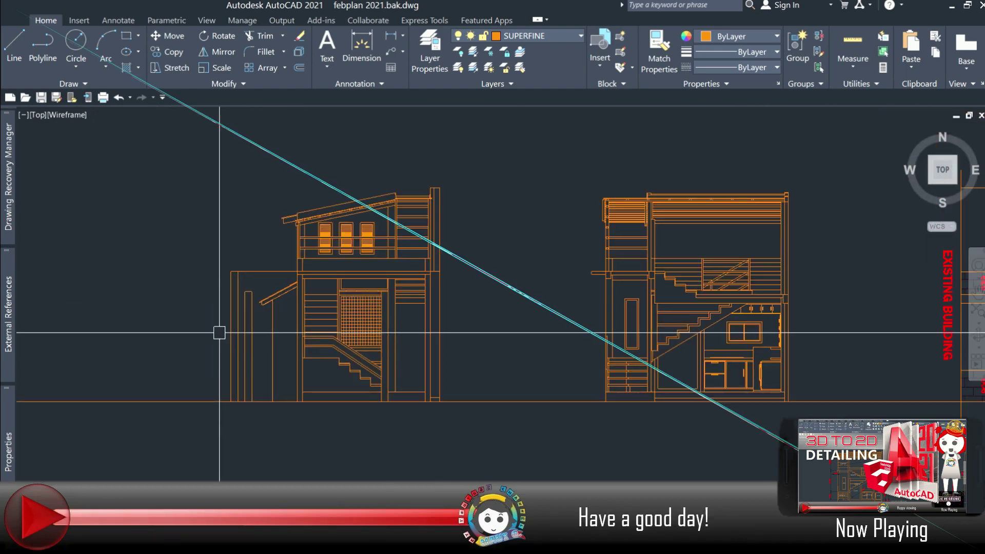